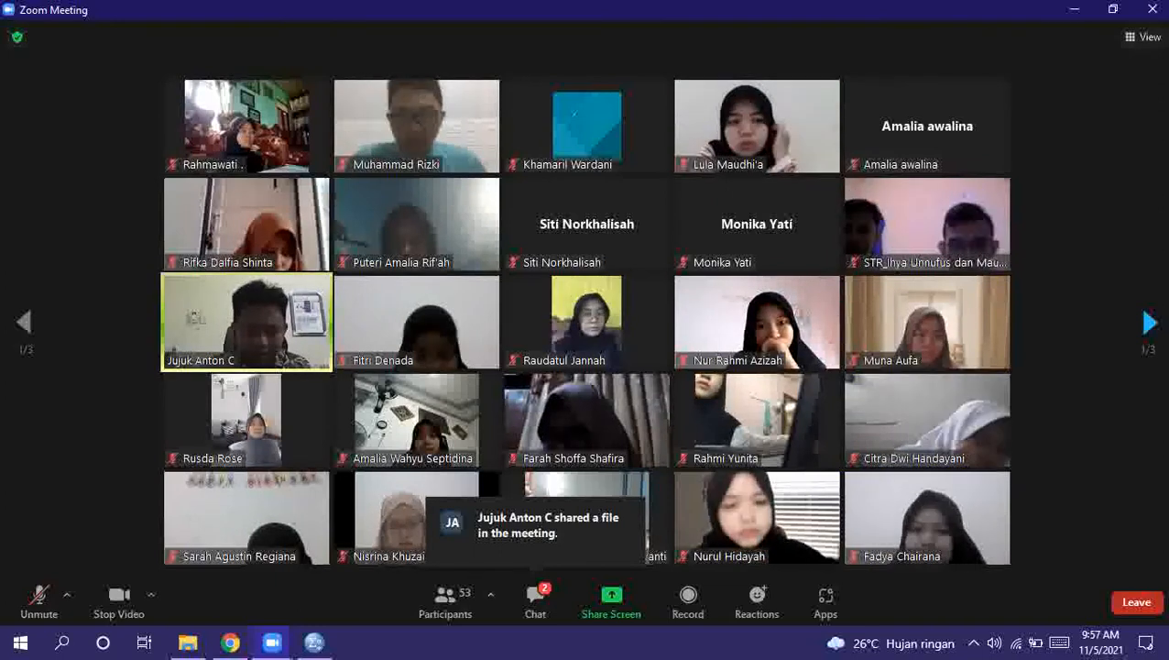
Download the shared files Pearson.sav and Uji chisquare.sav from the meeting chat to drive D
{"action": "left_click", "coordinate": [534, 594]}
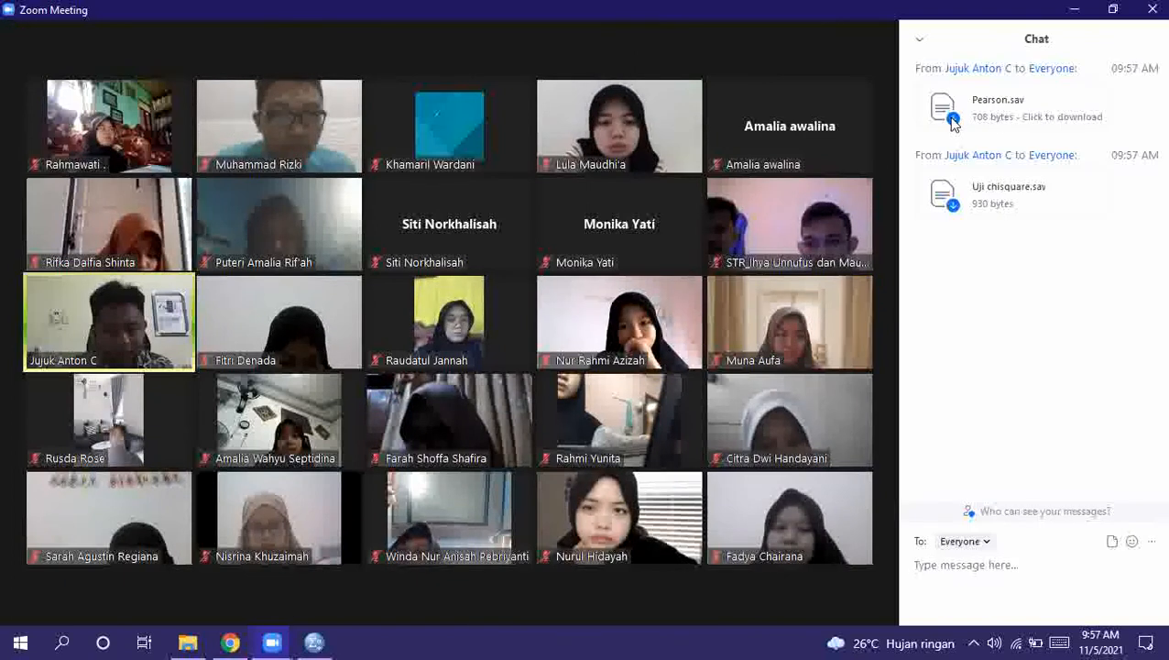
{"action": "left_click", "coordinate": [953, 119]}
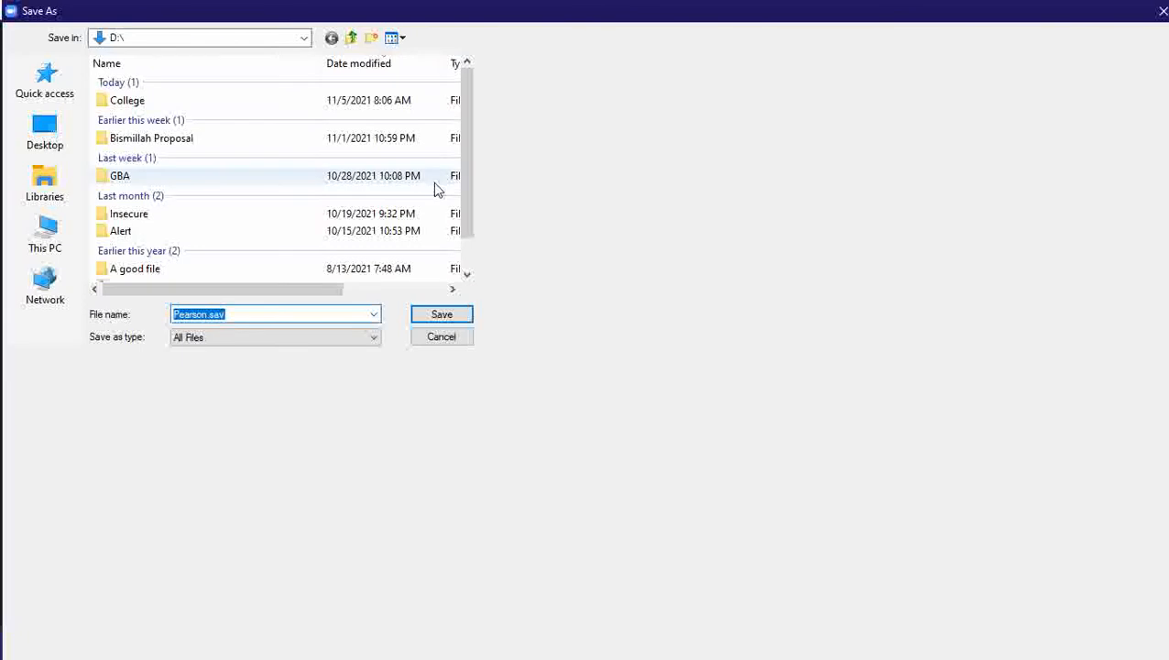
{"action": "left_click", "coordinate": [441, 315]}
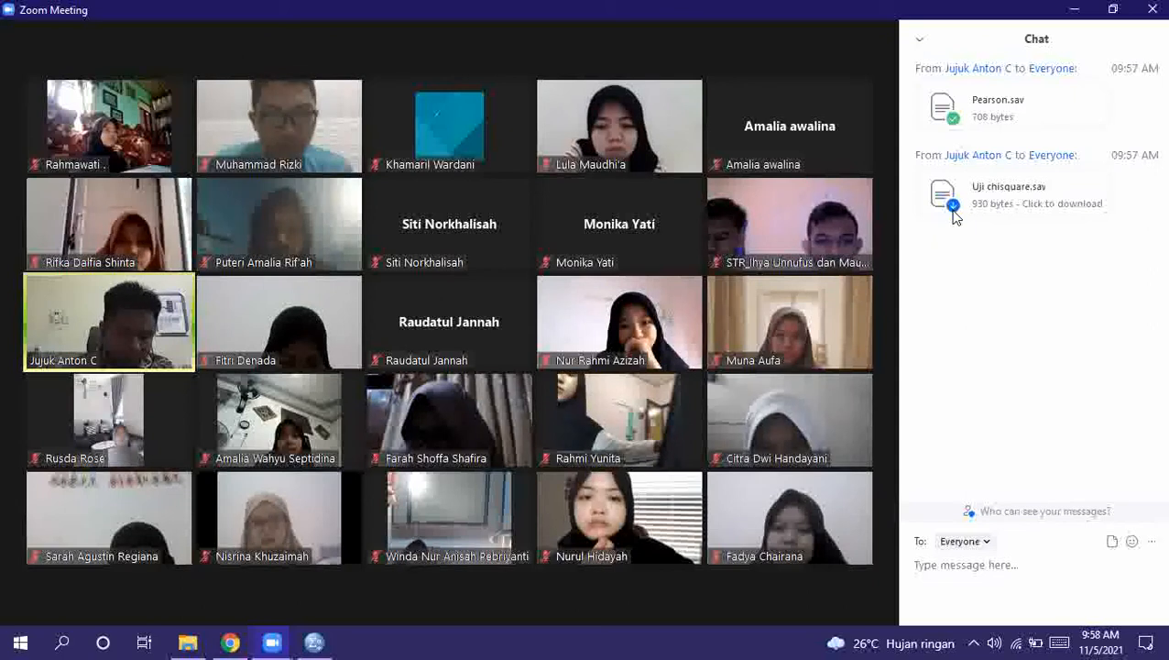
{"action": "left_click", "coordinate": [954, 211]}
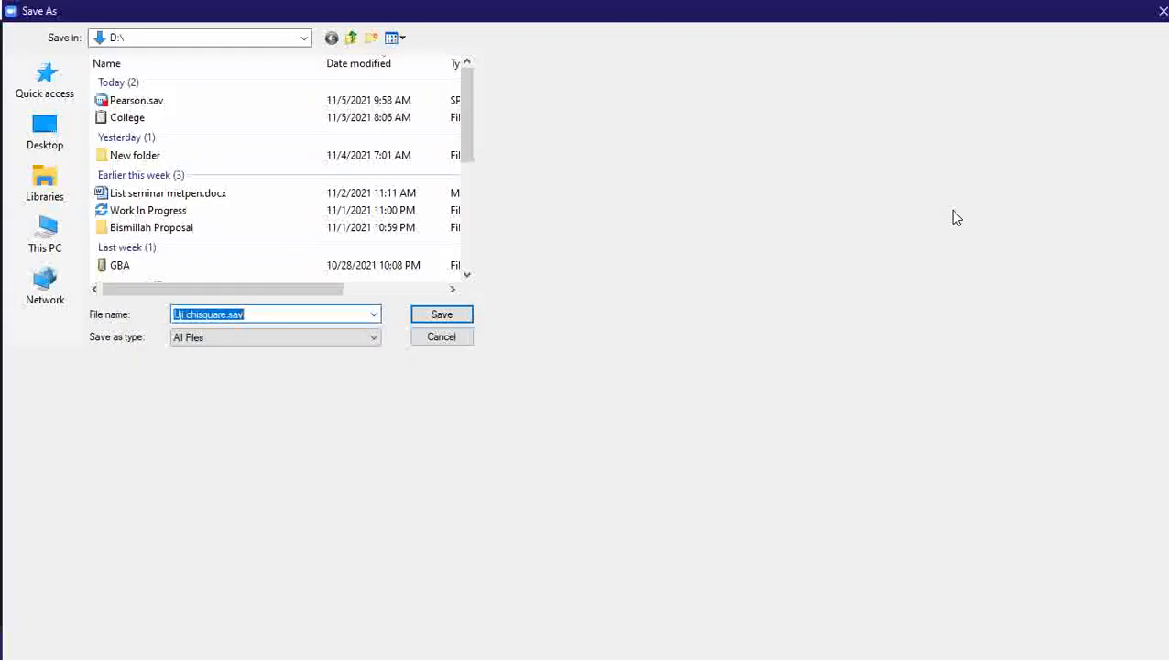
{"action": "left_click", "coordinate": [432, 315]}
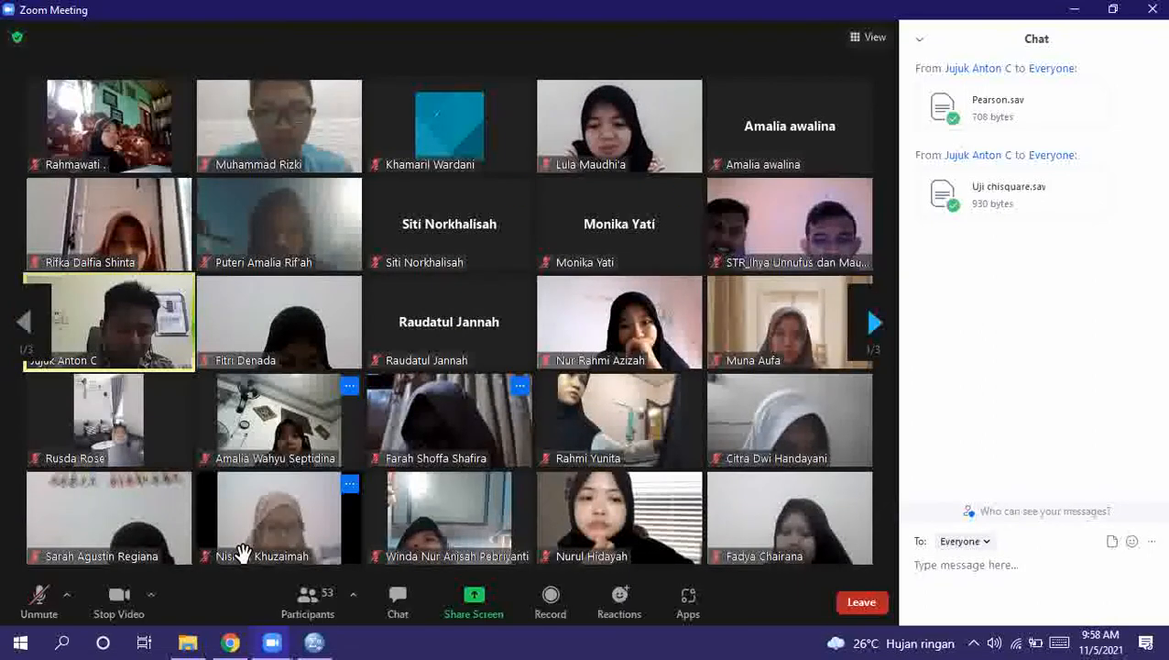
Switch to SPSS, restore the empty Data Editor to a smaller window, and close the meeting's chat
{"action": "left_click", "coordinate": [313, 644]}
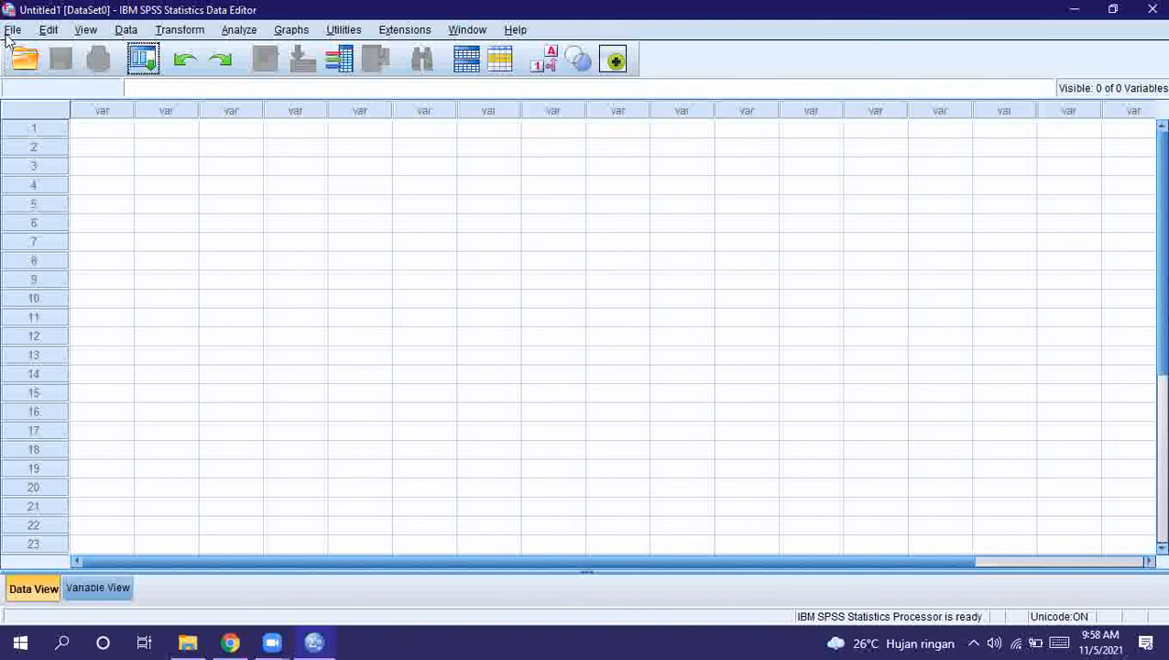
{"action": "left_click", "coordinate": [1127, 13]}
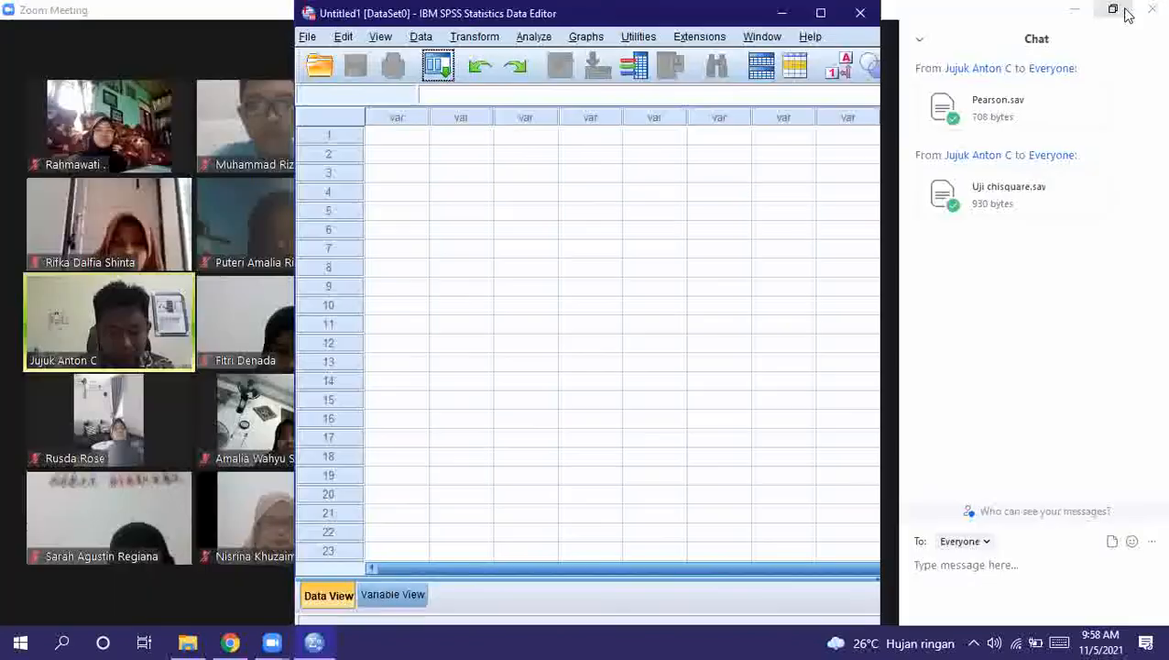
{"action": "left_click", "coordinate": [920, 40]}
{"action": "left_click", "coordinate": [956, 62]}
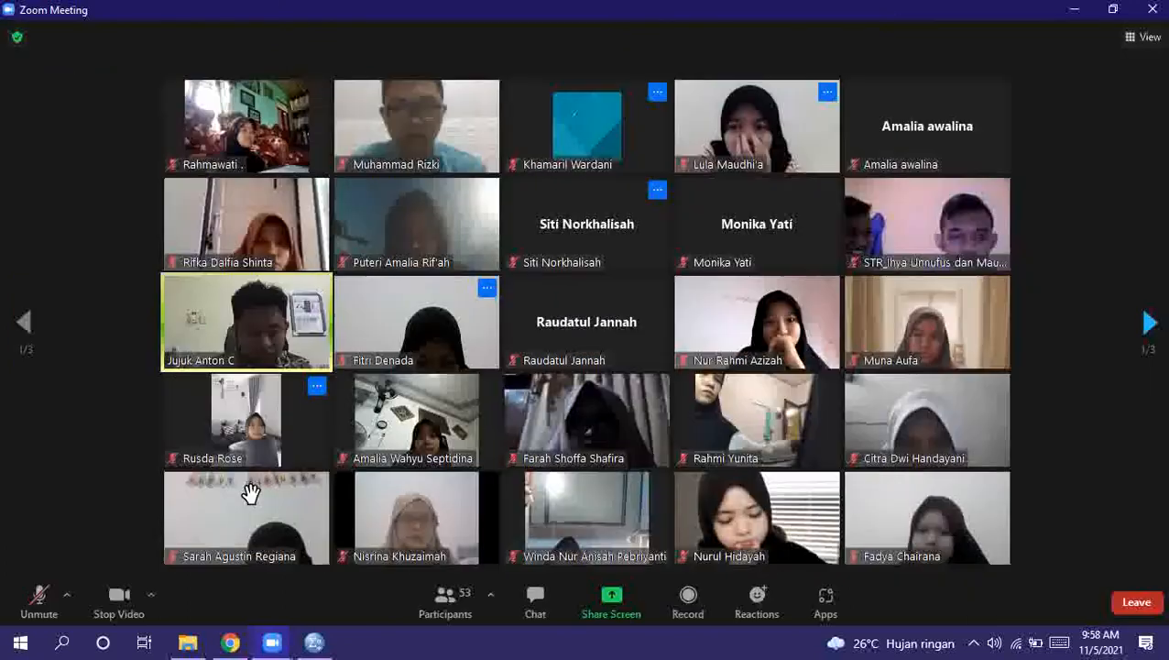
Bring the SPSS Data Editor back in front of the meeting and reposition its window
{"action": "left_click", "coordinate": [314, 642]}
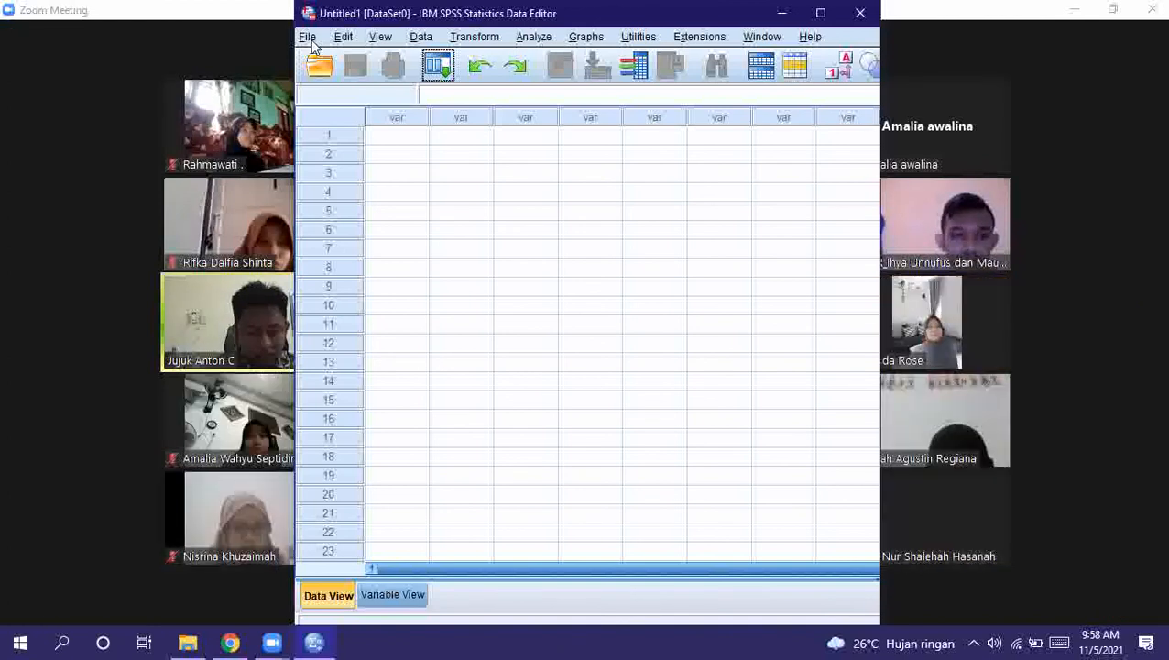
{"action": "left_click", "coordinate": [309, 38]}
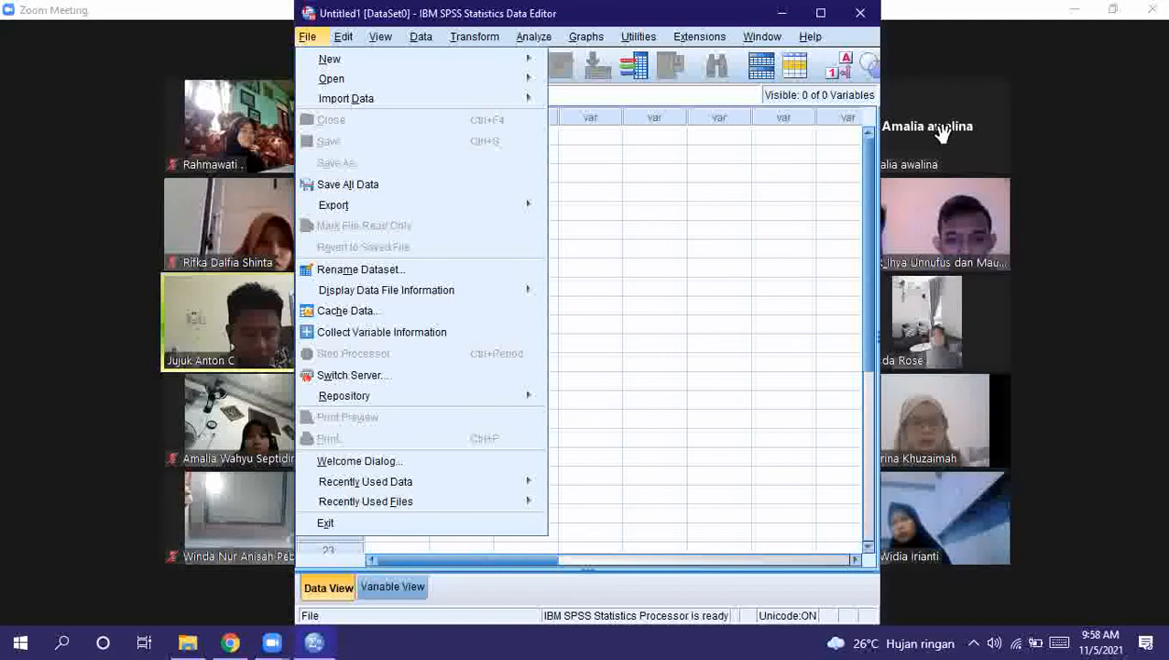
{"action": "left_click", "coordinate": [1022, 184]}
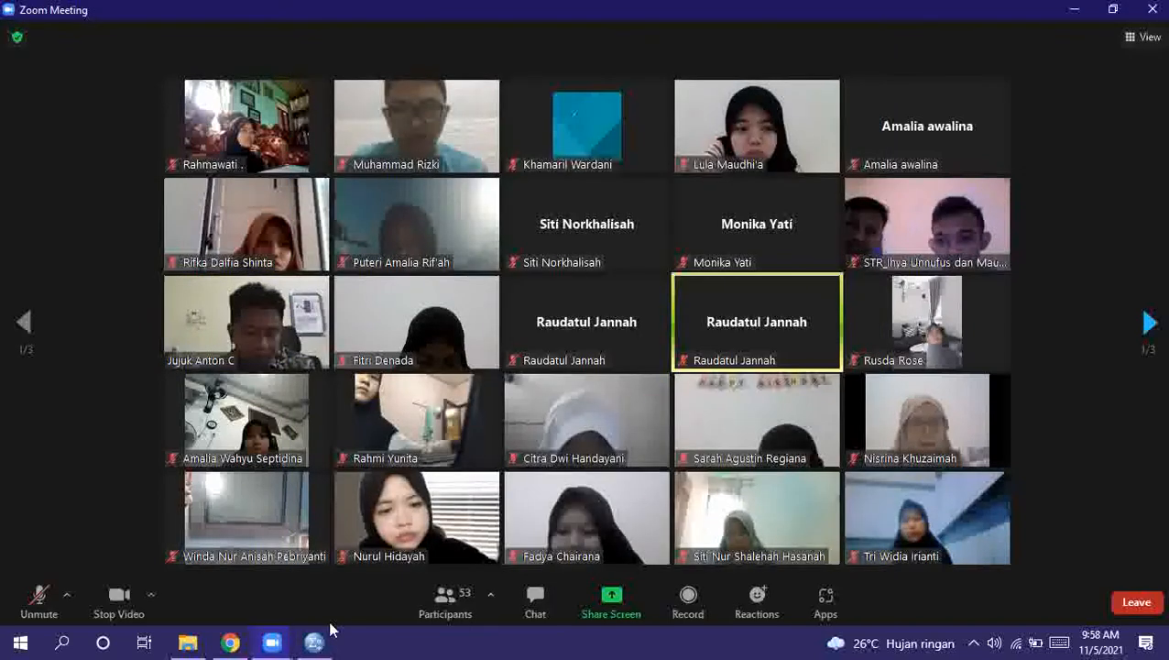
{"action": "left_click", "coordinate": [309, 643]}
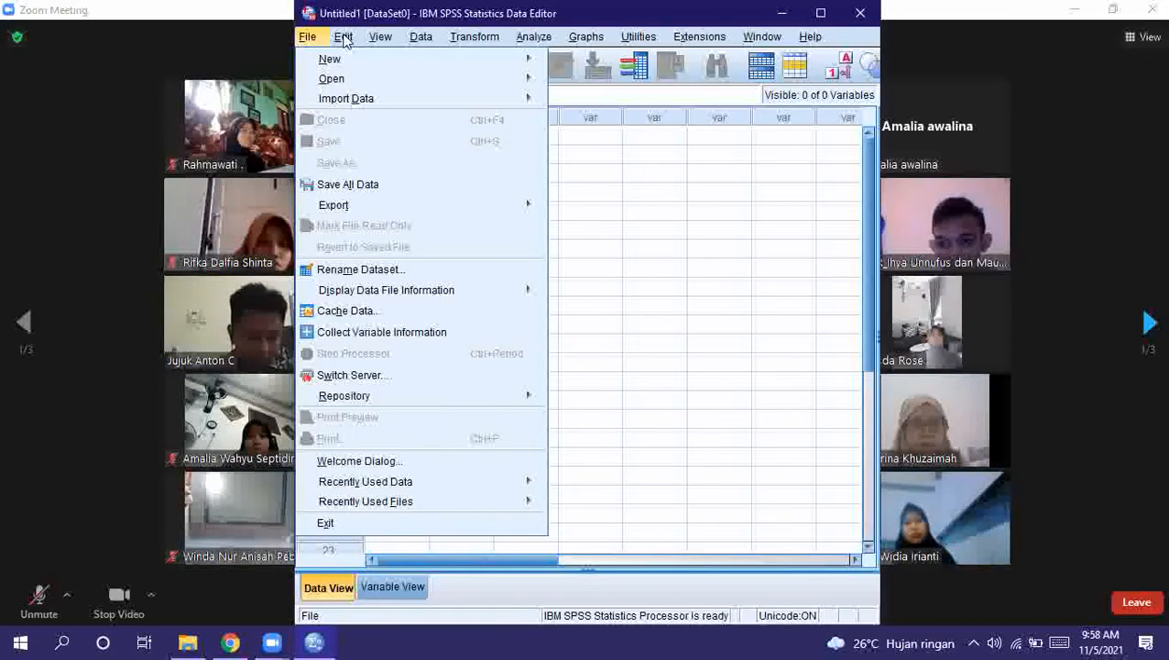
{"action": "left_click_drag", "start_coordinate": [507, 19], "coordinate": [470, 26]}
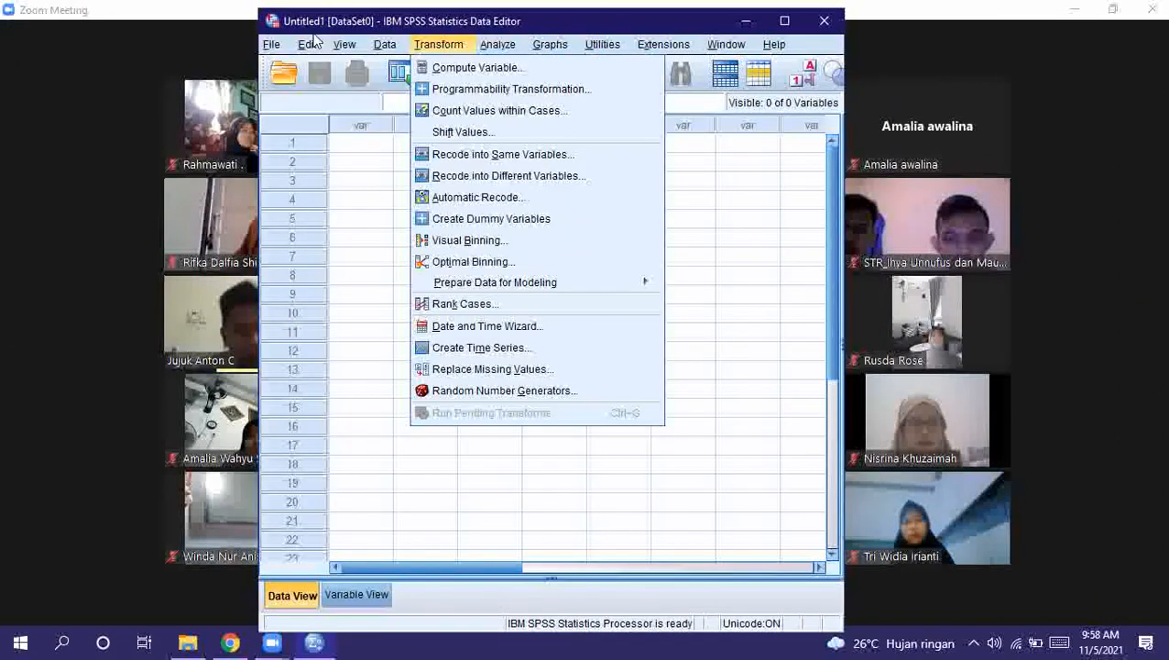
Open the data file Pearson.sav from Local Disk (D:) in the Data Editor
{"action": "mouse_move", "coordinate": [477, 86]}
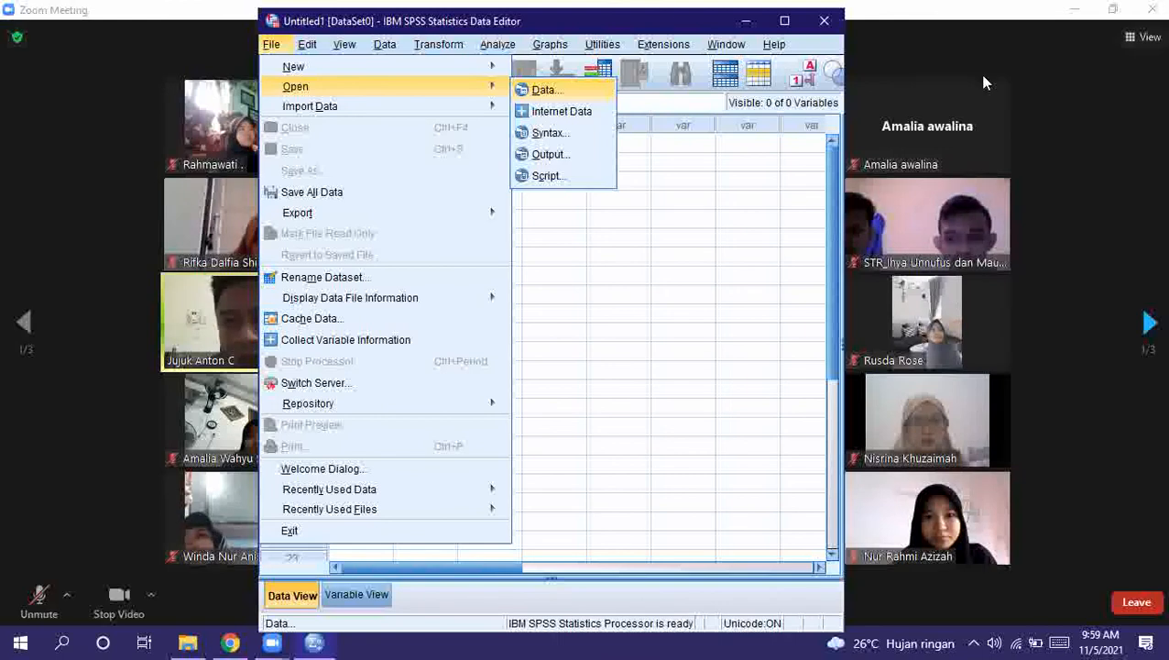
{"action": "left_click_drag", "start_coordinate": [641, 20], "coordinate": [588, 13]}
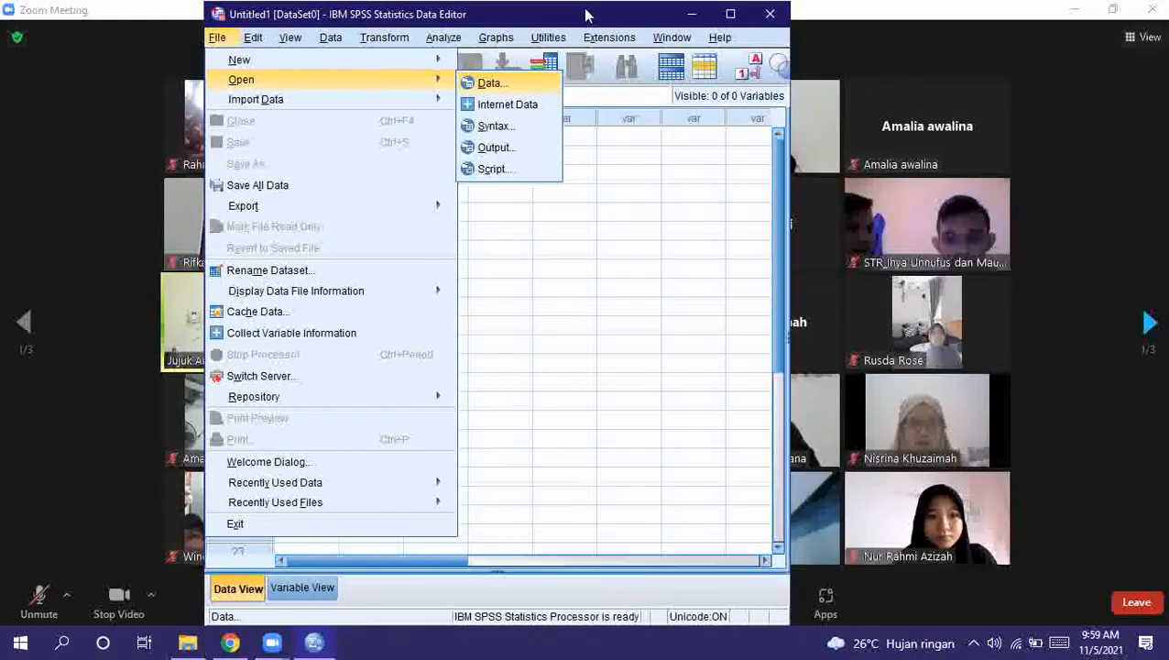
{"action": "left_click", "coordinate": [379, 170]}
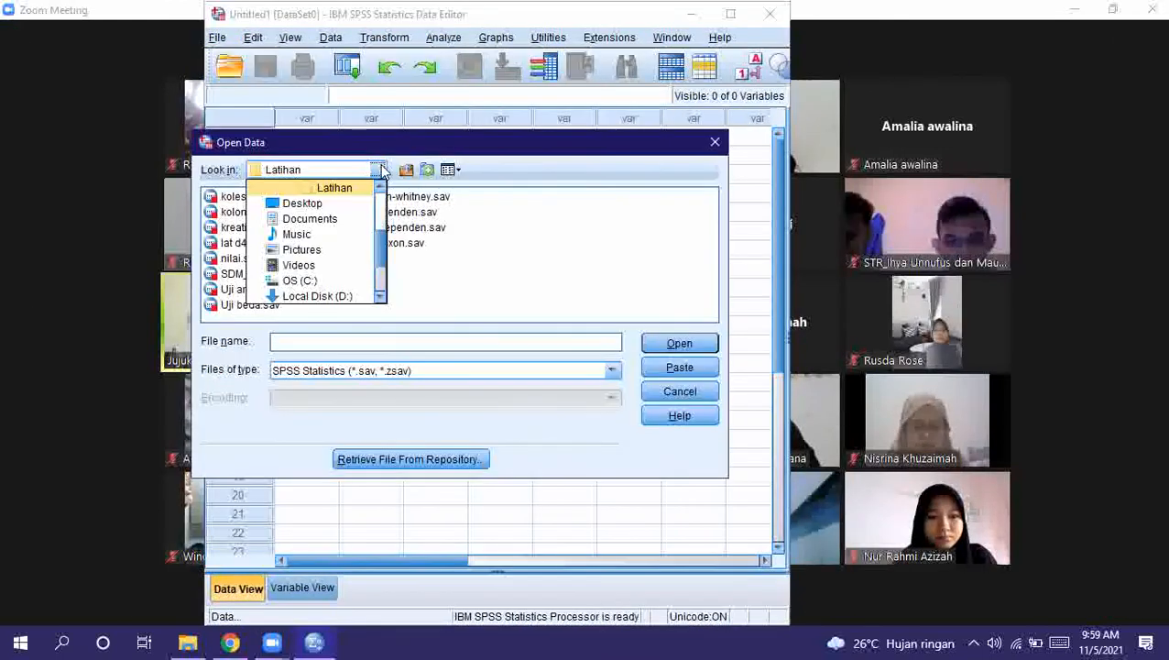
{"action": "left_click", "coordinate": [315, 222]}
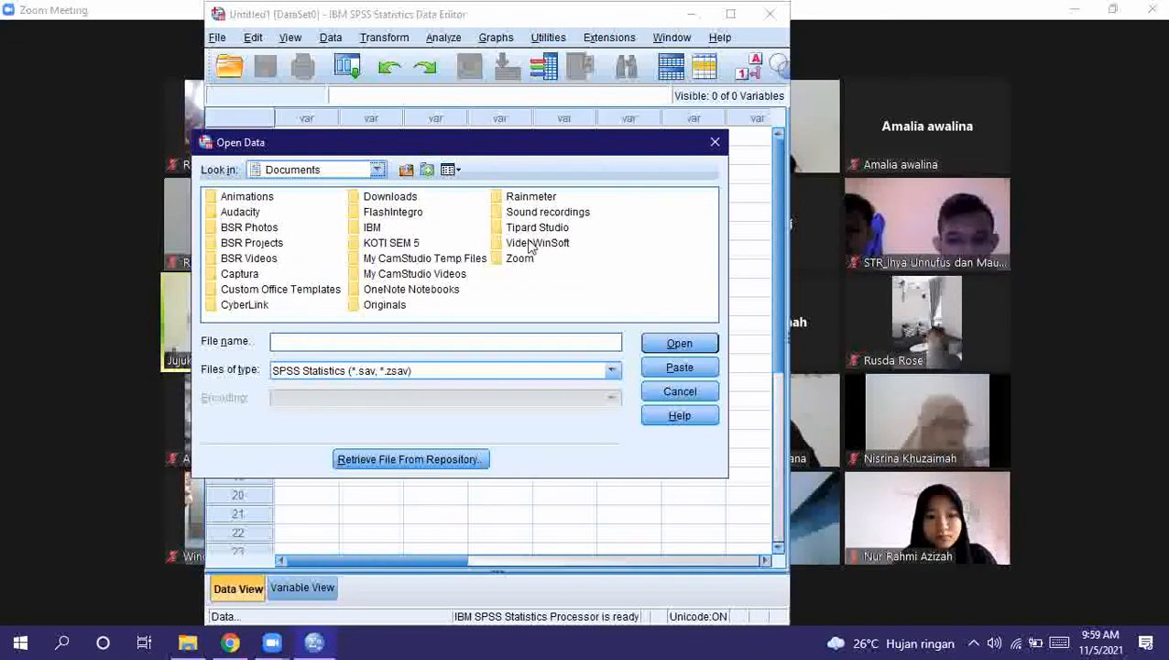
{"action": "left_click", "coordinate": [377, 171]}
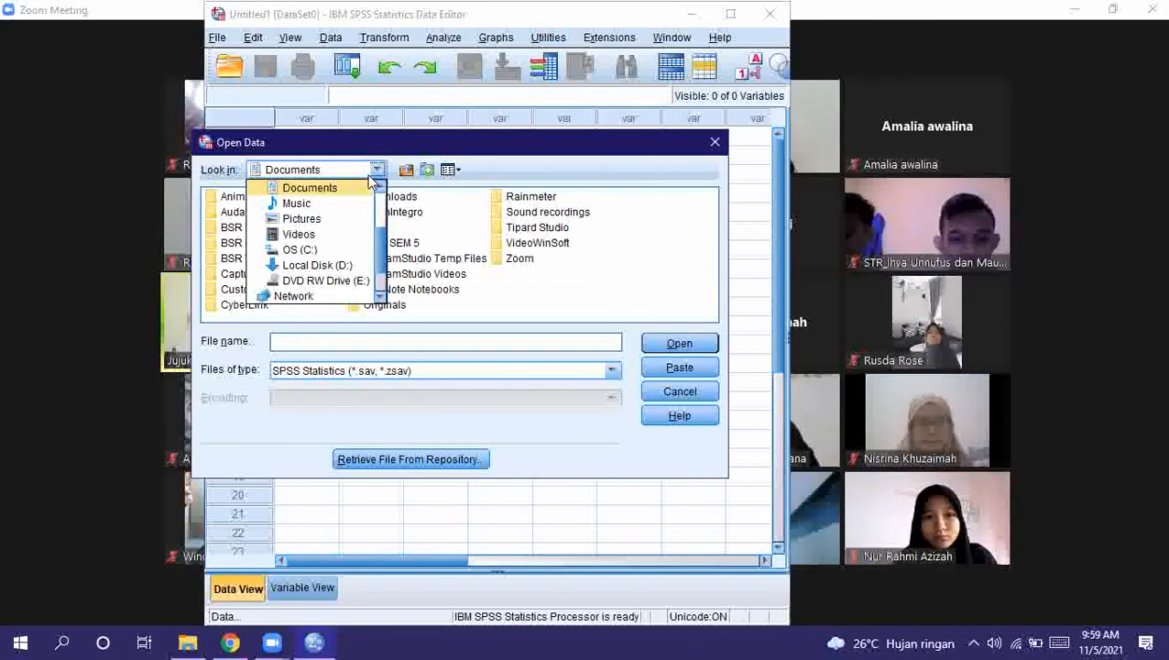
{"action": "left_click", "coordinate": [316, 265]}
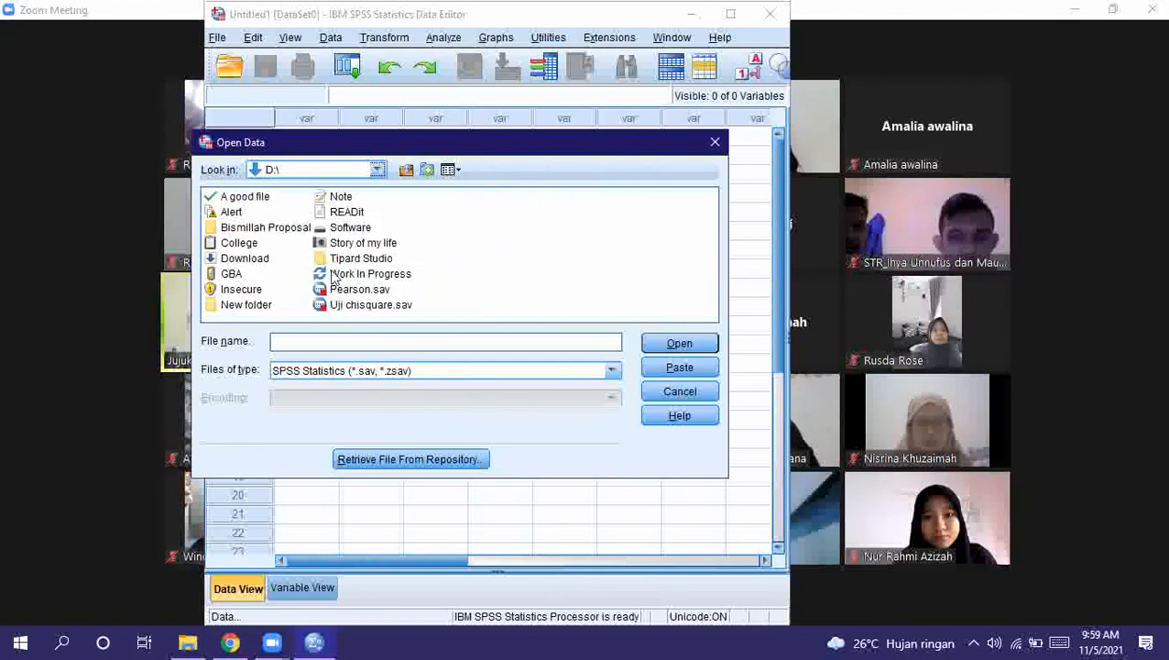
{"action": "left_click", "coordinate": [360, 290]}
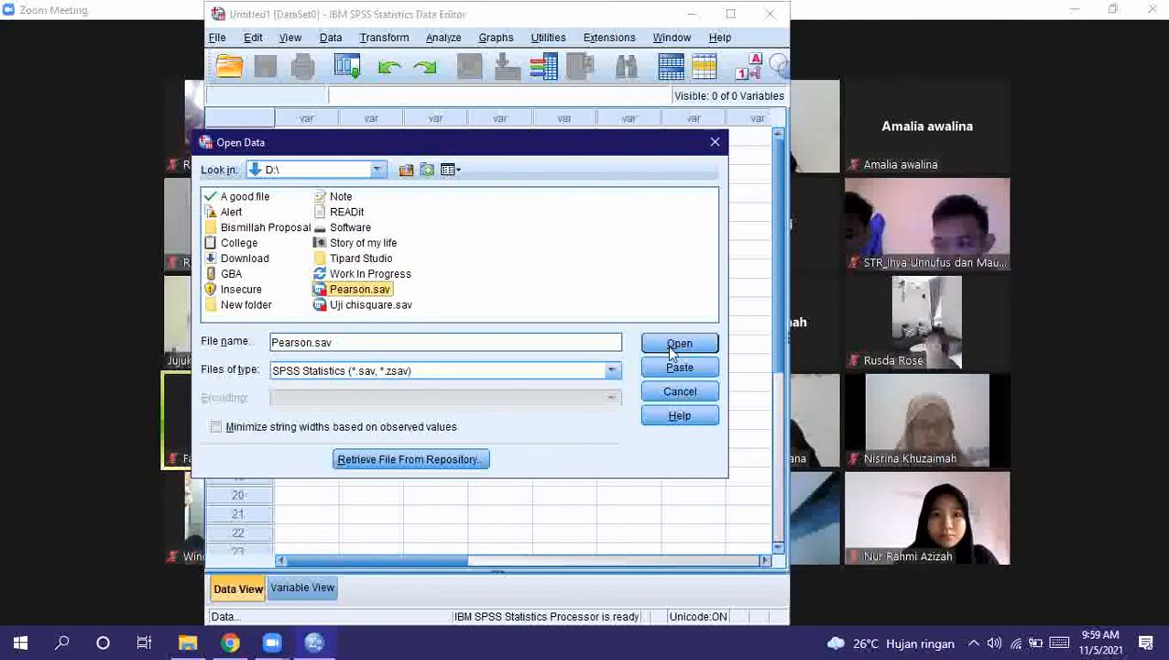
{"action": "mouse_move", "coordinate": [651, 139]}
{"action": "left_mouse_down"}
{"action": "mouse_move", "coordinate": [633, 121]}
{"action": "mouse_move", "coordinate": [662, 121]}
{"action": "left_mouse_up"}
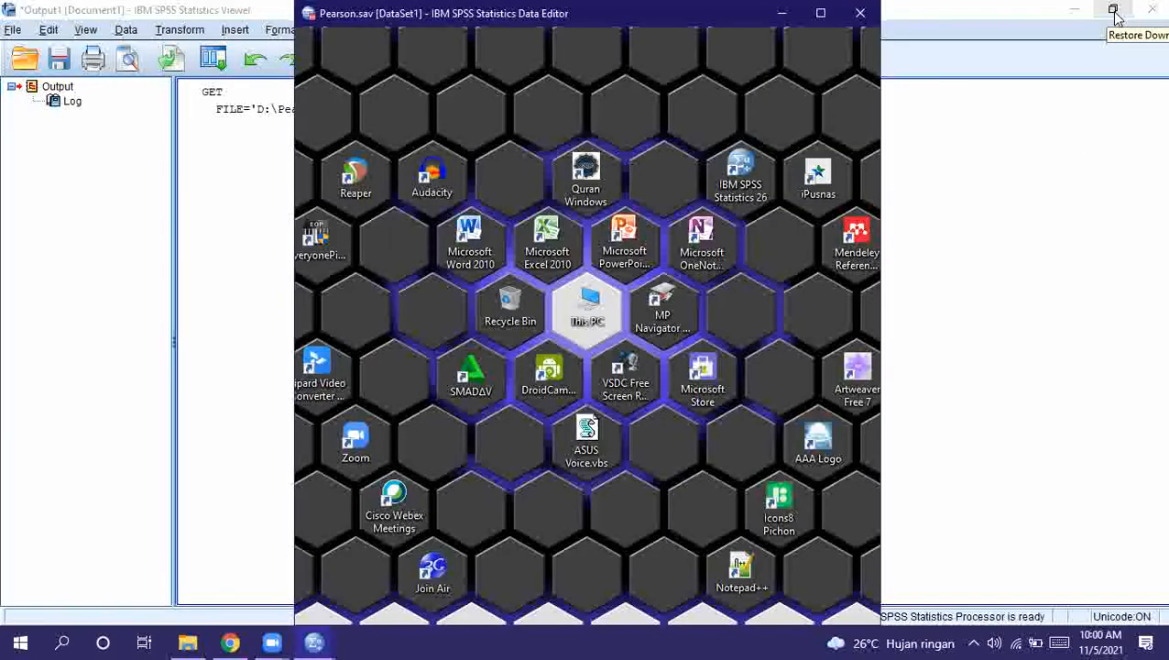
Minimize the output viewer and arrange the Pearson.sav Data Editor and the Zoom meeting side by side, each filling half the screen
{"action": "left_click", "coordinate": [1074, 9]}
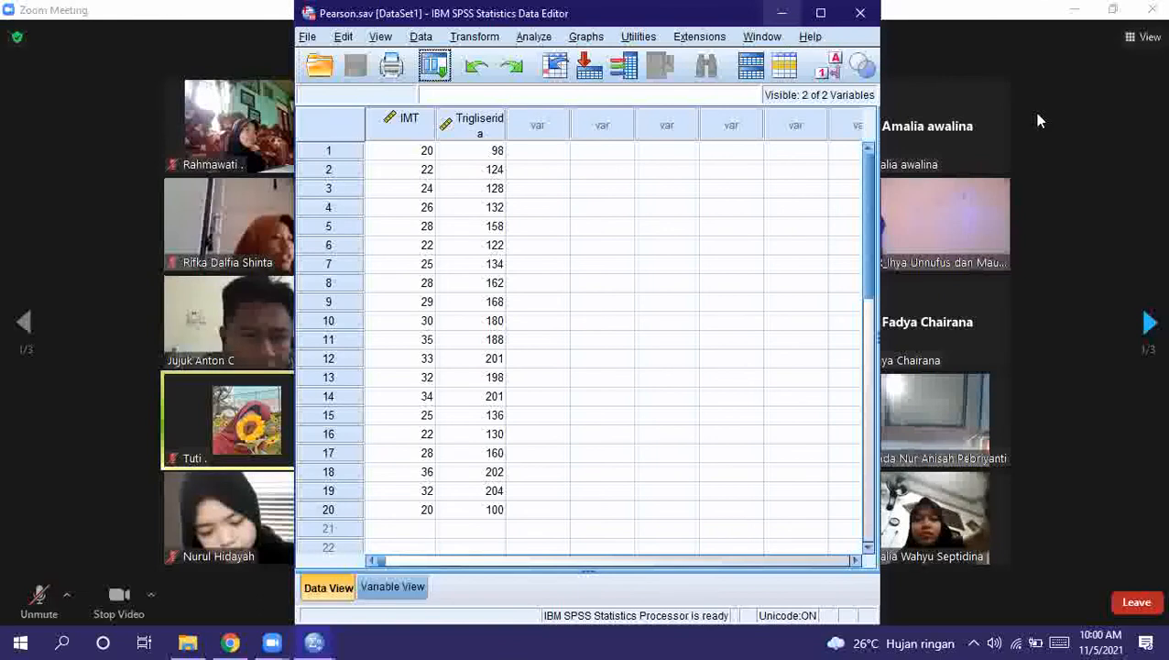
{"action": "left_click", "coordinate": [1113, 11]}
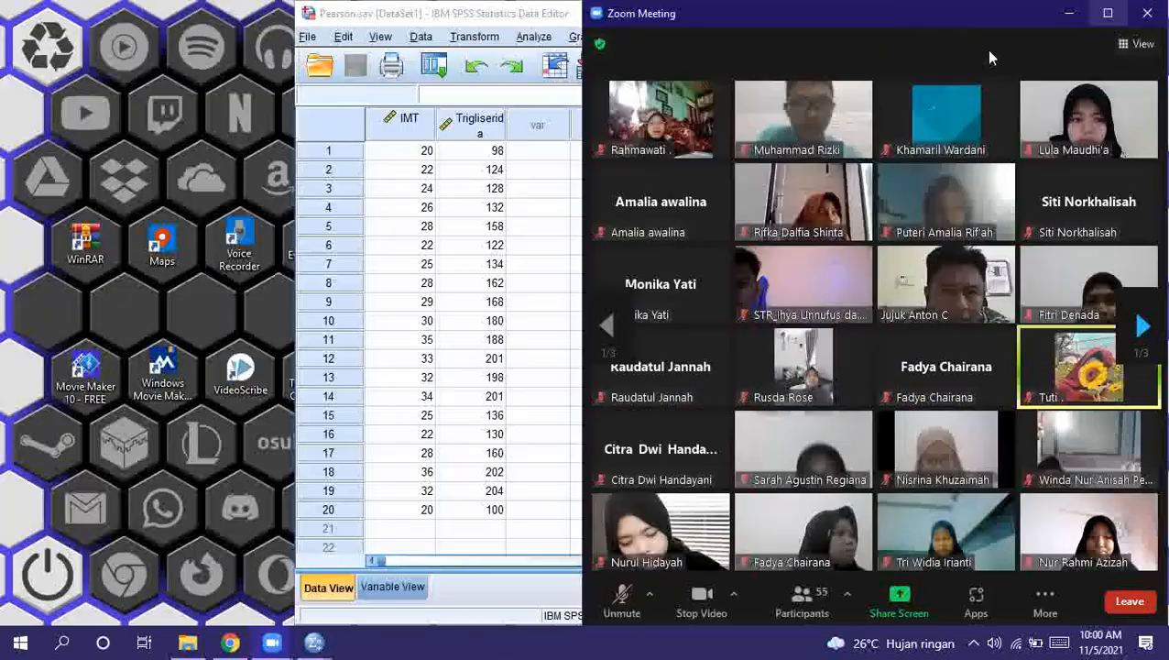
{"action": "left_click", "coordinate": [386, 96]}
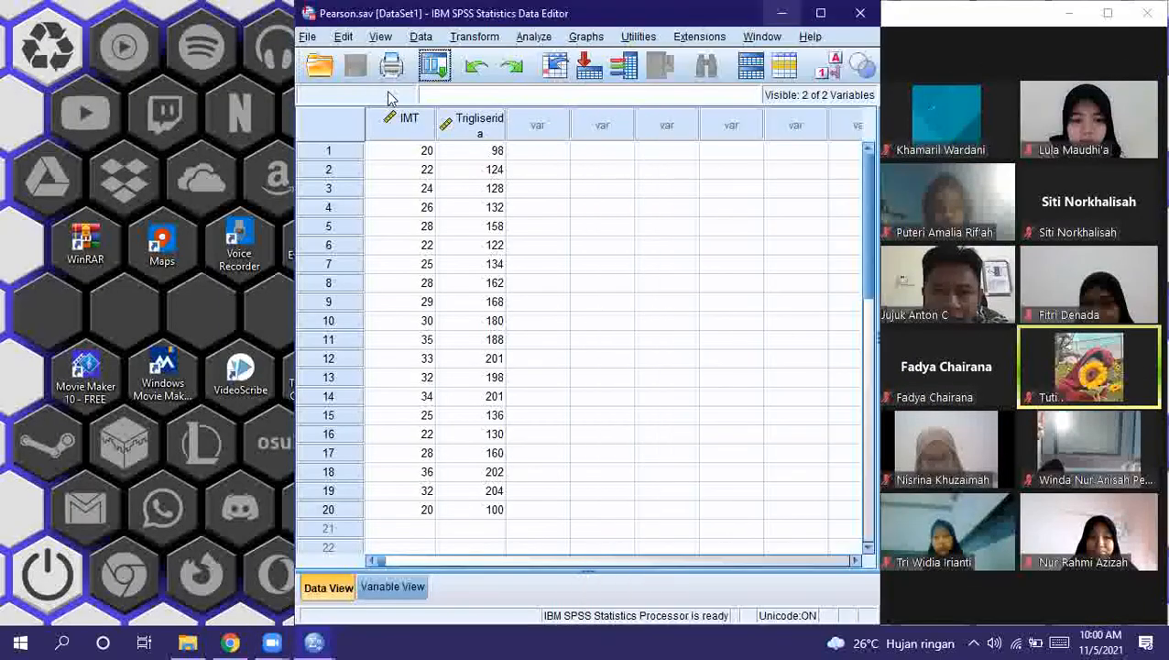
{"action": "key", "text": "super+Left"}
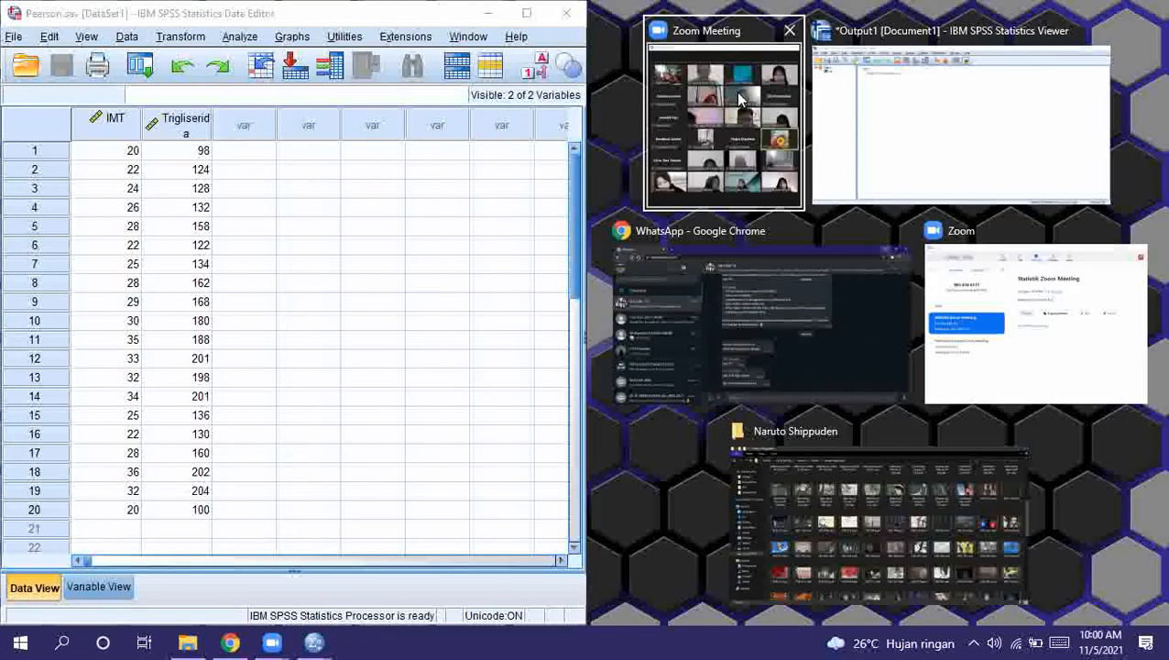
{"action": "left_click", "coordinate": [740, 99]}
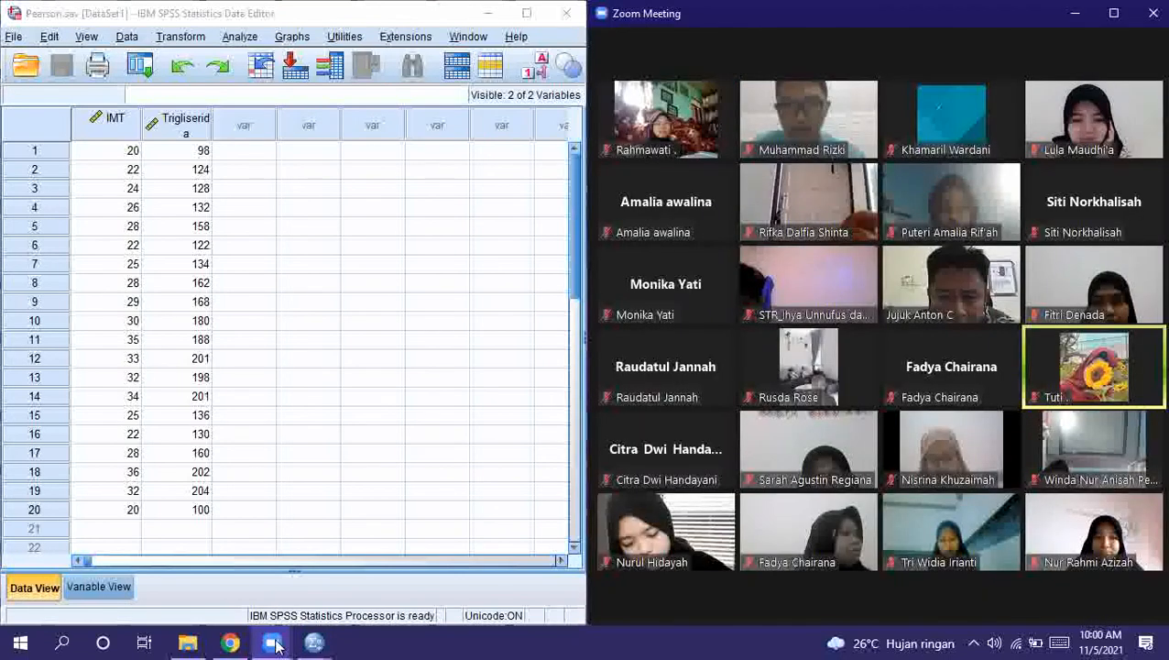
Bring up the SPSS output viewer and fit it to half the screen beside the meeting
{"action": "mouse_move", "coordinate": [275, 644]}
{"action": "mouse_move", "coordinate": [311, 653]}
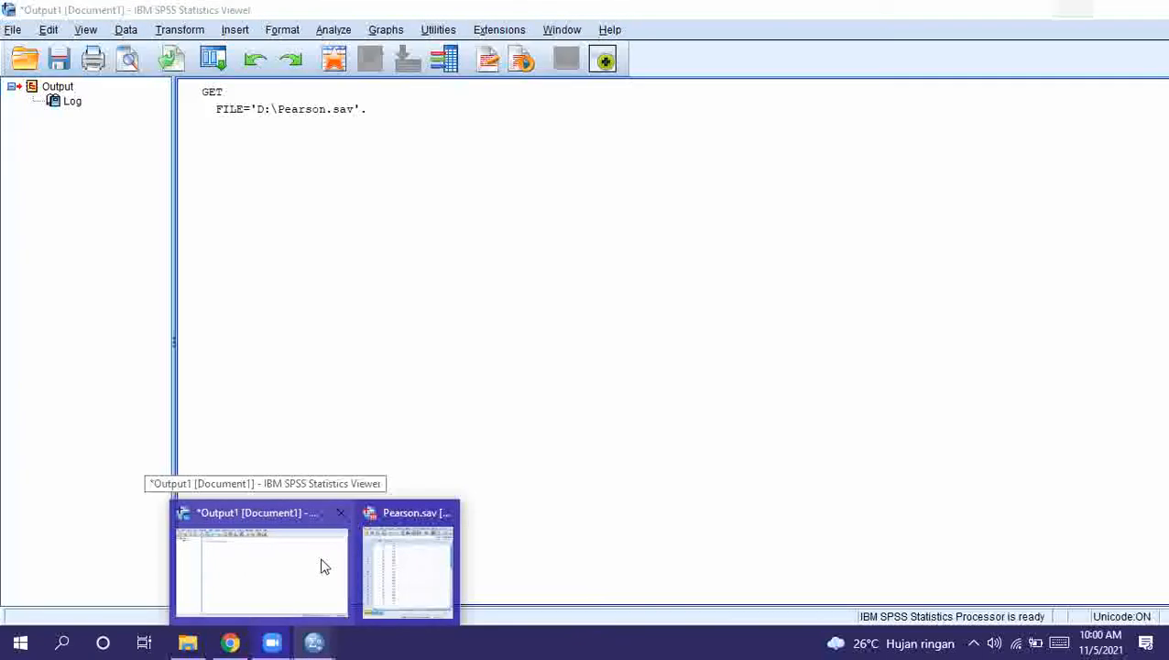
{"action": "left_click", "coordinate": [322, 563]}
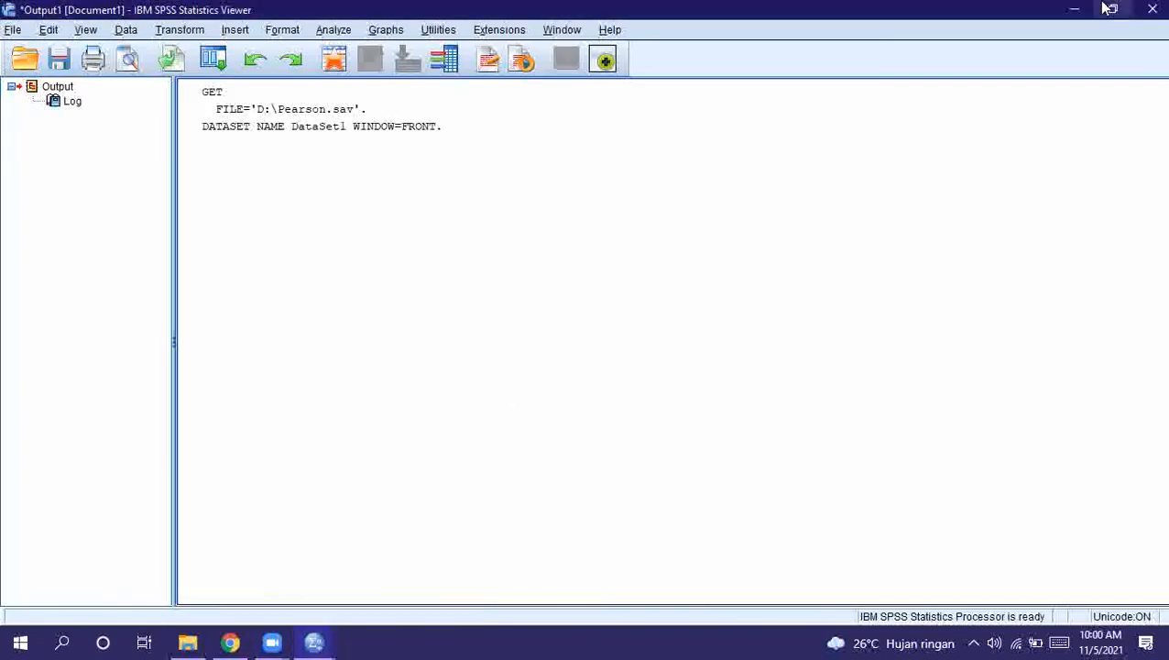
{"action": "left_click", "coordinate": [1114, 12]}
{"action": "key", "text": "super+Left"}
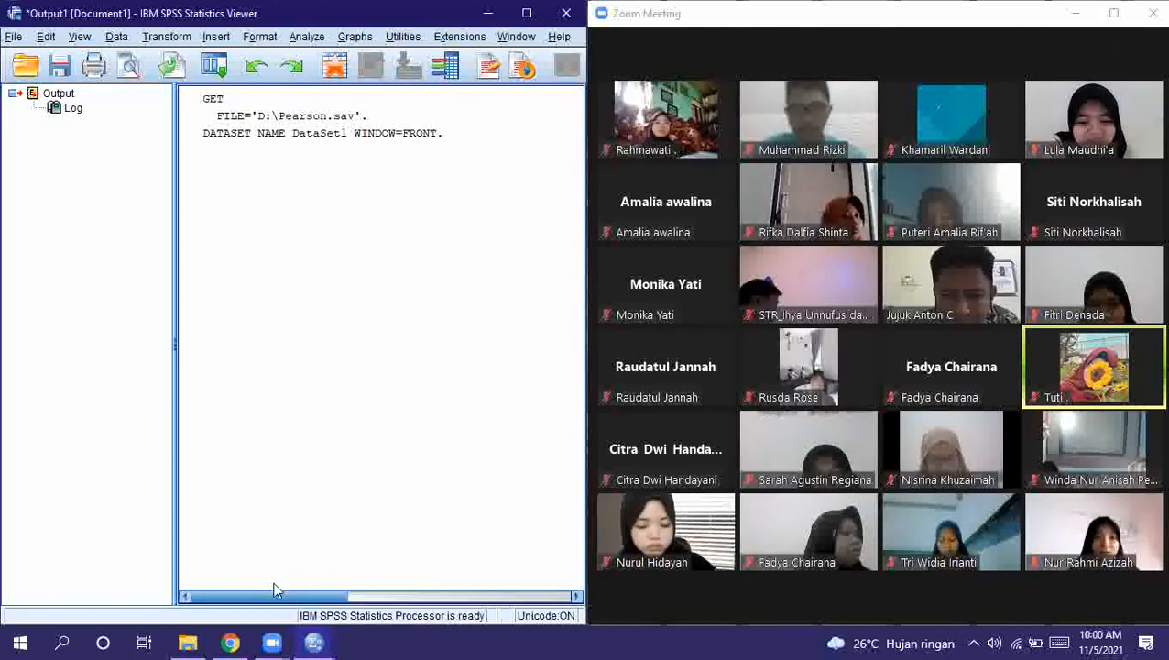
Bring the Pearson.sav Data Editor back in front of the output viewer
{"action": "mouse_move", "coordinate": [315, 629]}
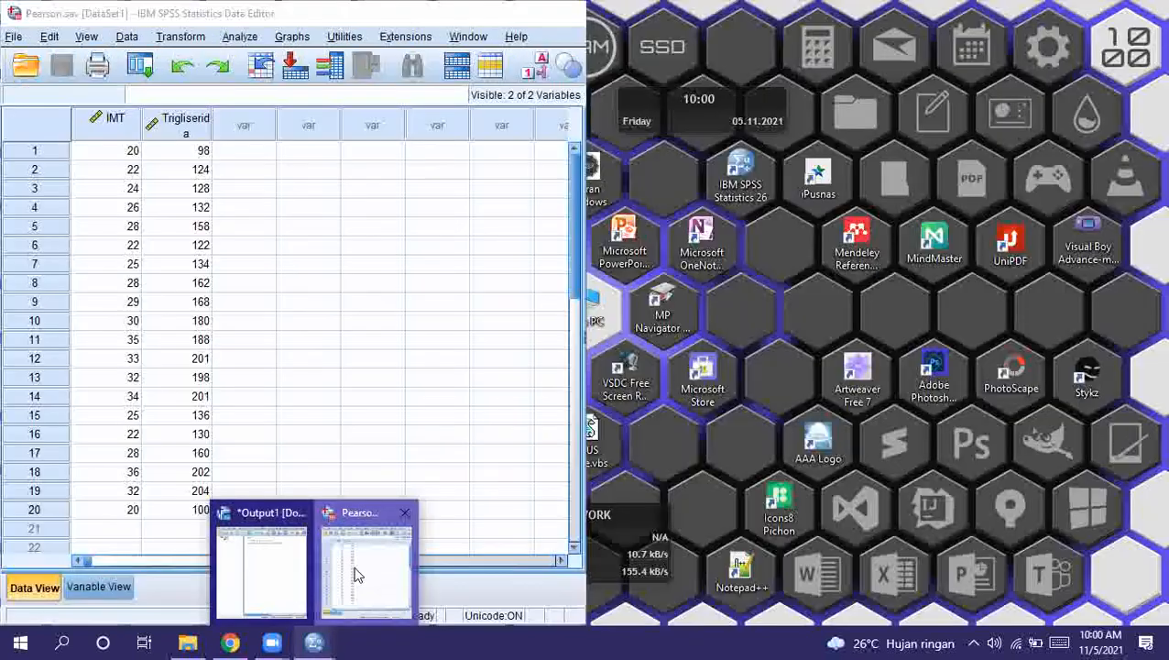
{"action": "left_click", "coordinate": [366, 573]}
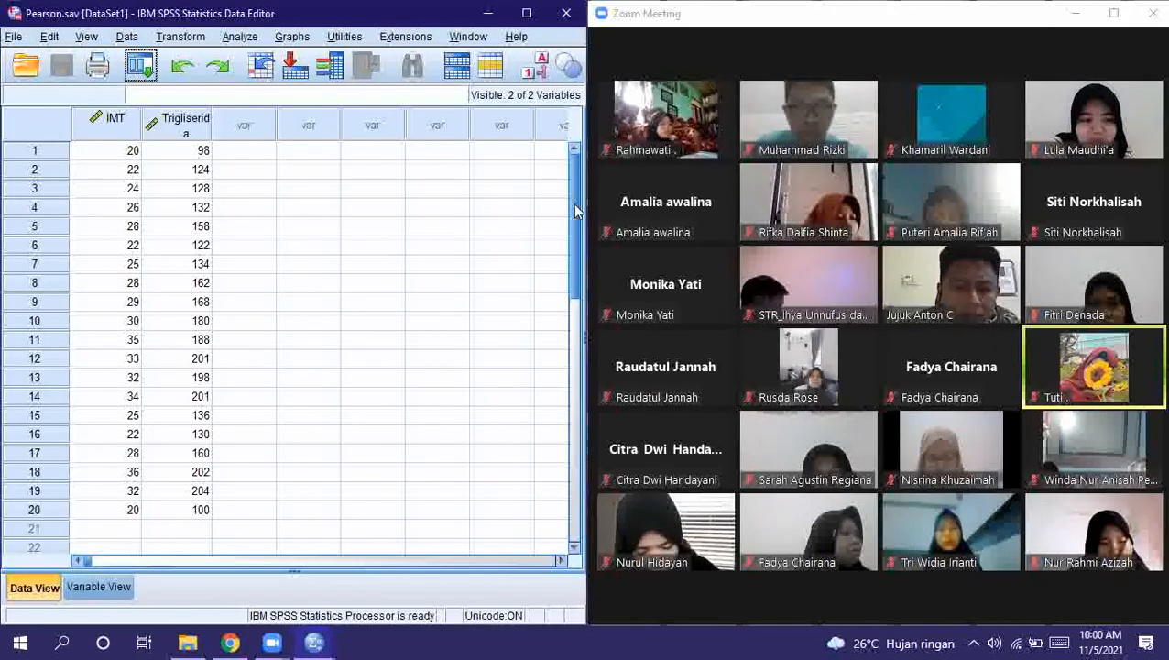
{"action": "left_click_drag", "start_coordinate": [577, 211], "coordinate": [579, 215]}
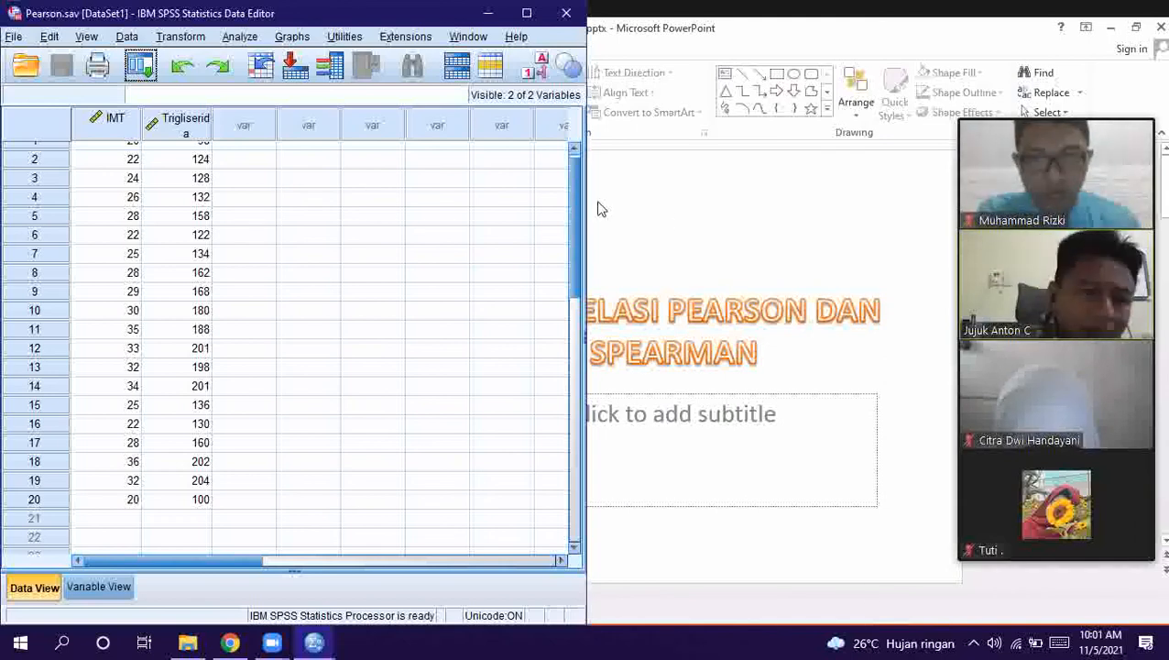
Take the Zoom meeting's shared presentation out of full screen so it sits beside the SPSS data
{"action": "left_click", "coordinate": [680, 222]}
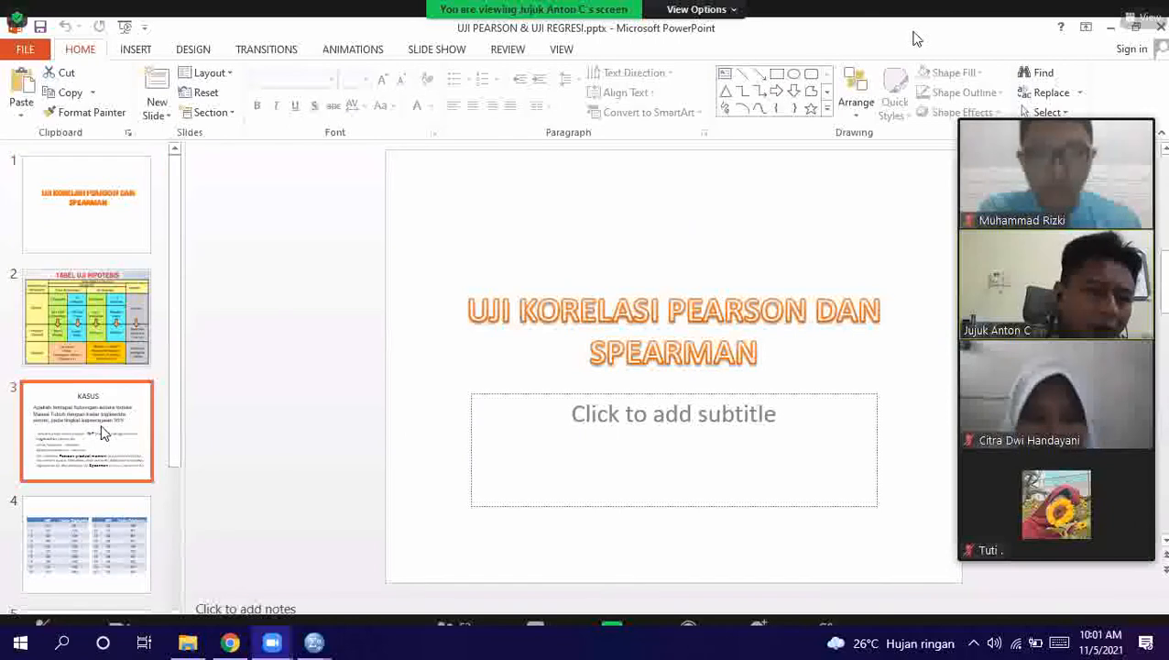
{"action": "left_click", "coordinate": [1146, 17]}
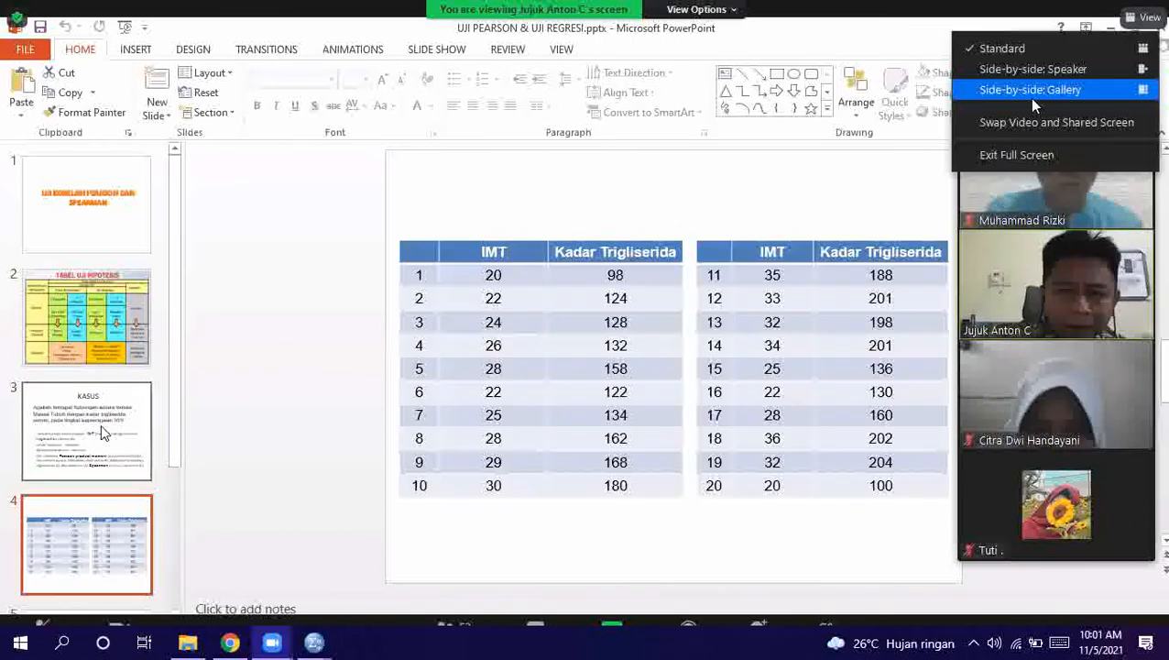
{"action": "left_click", "coordinate": [1012, 155]}
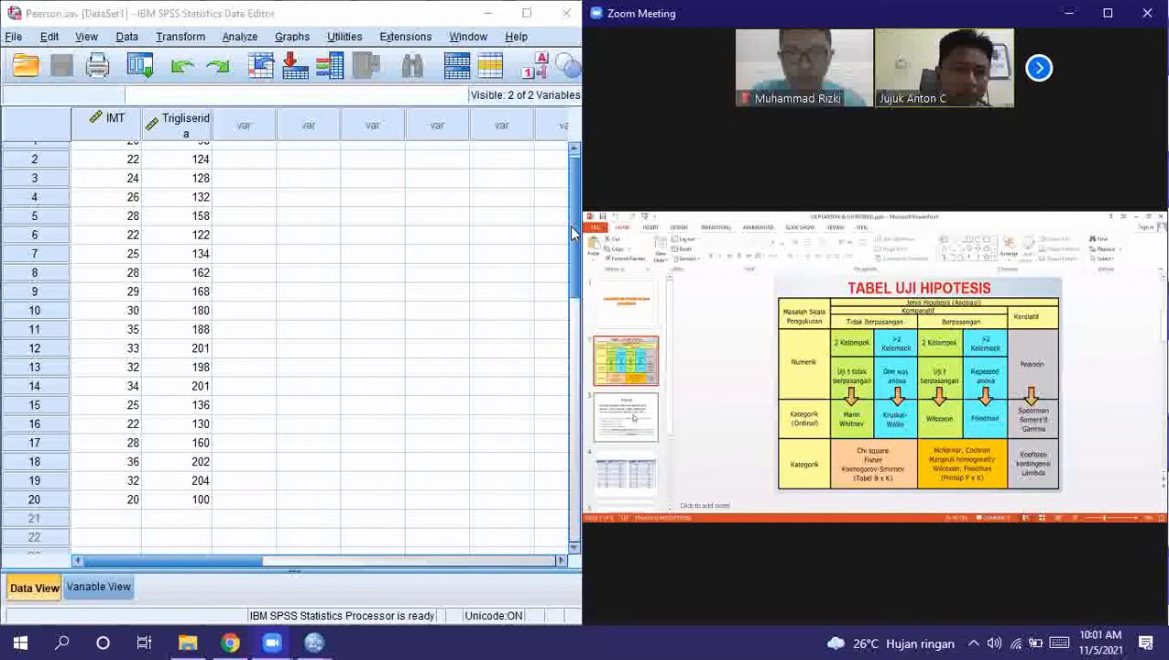
Enlarge the Zoom meeting to read the hypothesis test table slide, and return it to half the screen
{"action": "left_click_drag", "start_coordinate": [572, 233], "coordinate": [572, 209]}
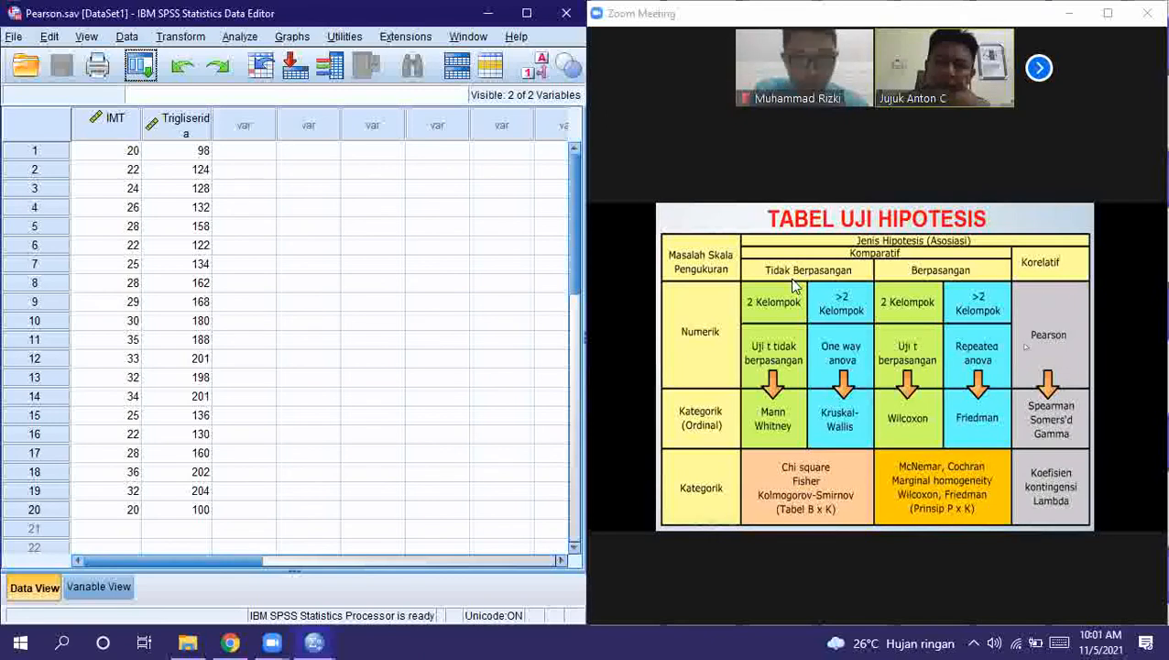
{"action": "left_click", "coordinate": [1108, 12]}
{"action": "left_click", "coordinate": [1108, 13]}
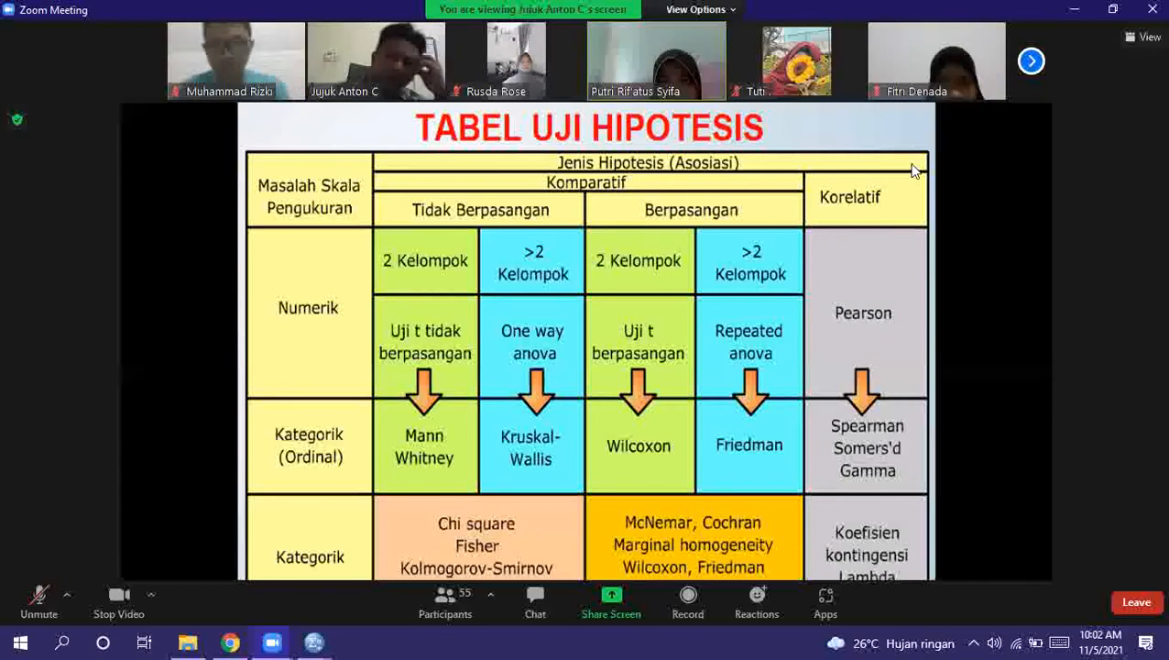
{"action": "left_click", "coordinate": [1032, 64]}
{"action": "left_click", "coordinate": [137, 60]}
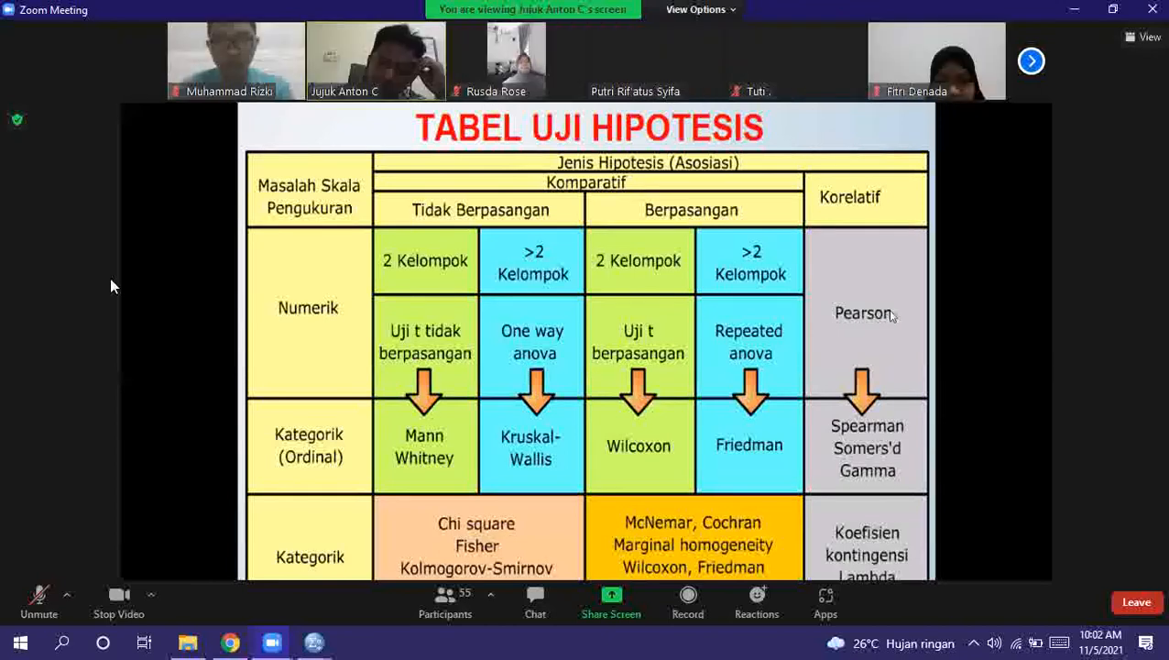
{"action": "key", "text": "super+Right"}
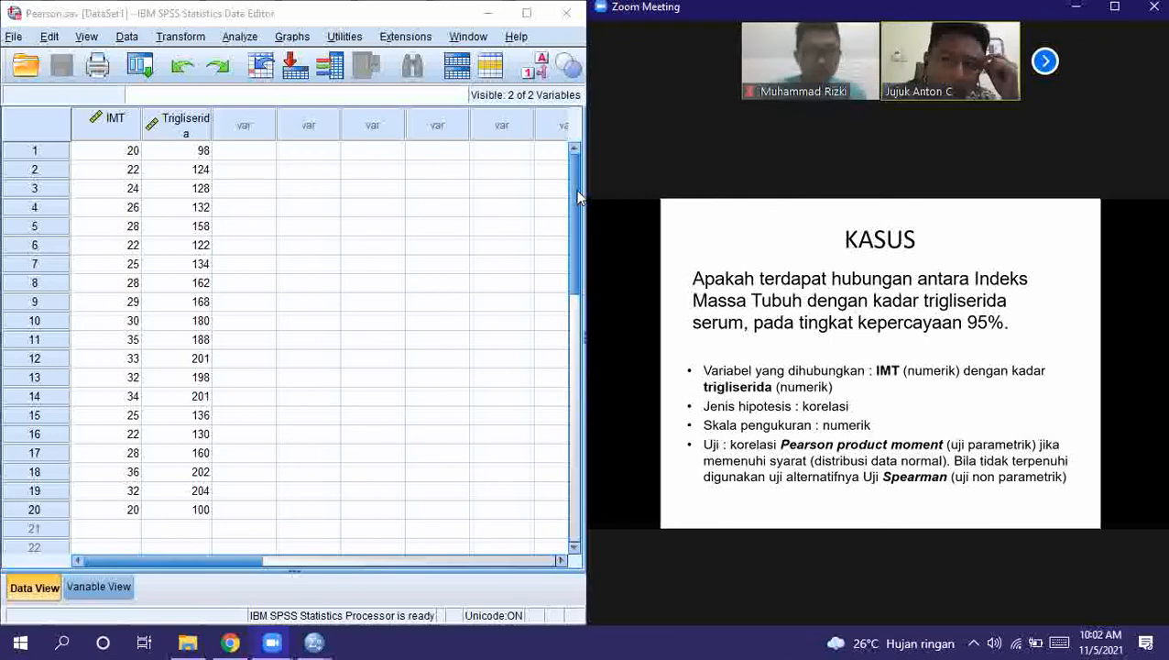
Enlarge the meeting to read the KASUS slide on IMT and trigliserida, and fit it back beside the SPSS data
{"action": "left_click", "coordinate": [1114, 6]}
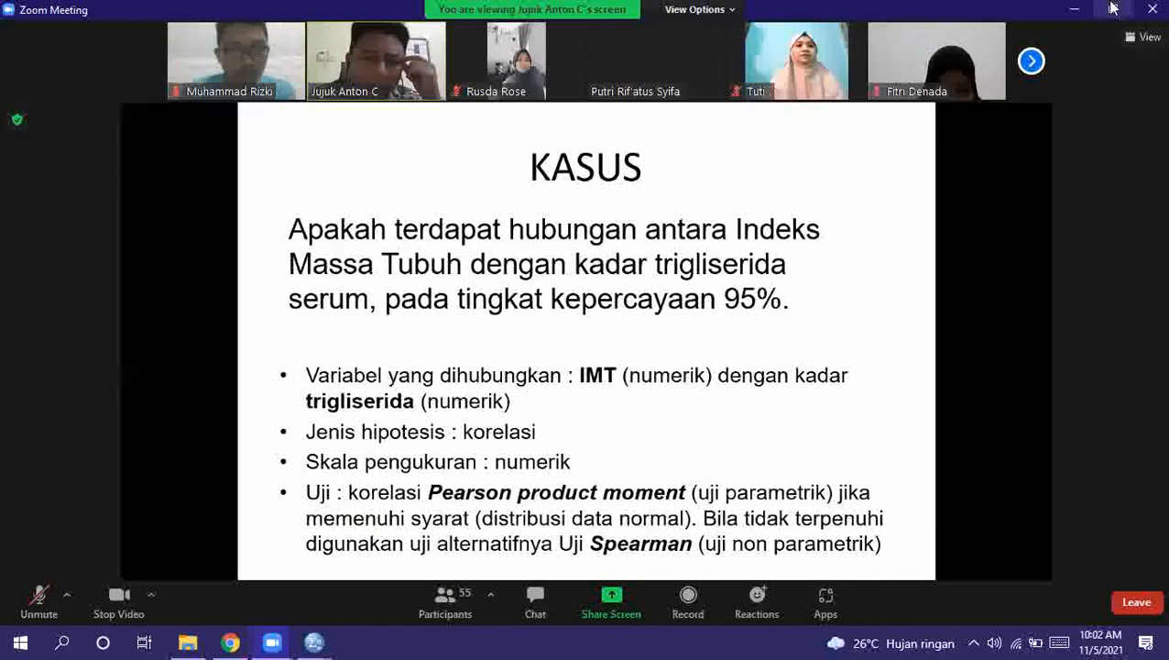
{"action": "mouse_move", "coordinate": [693, 42]}
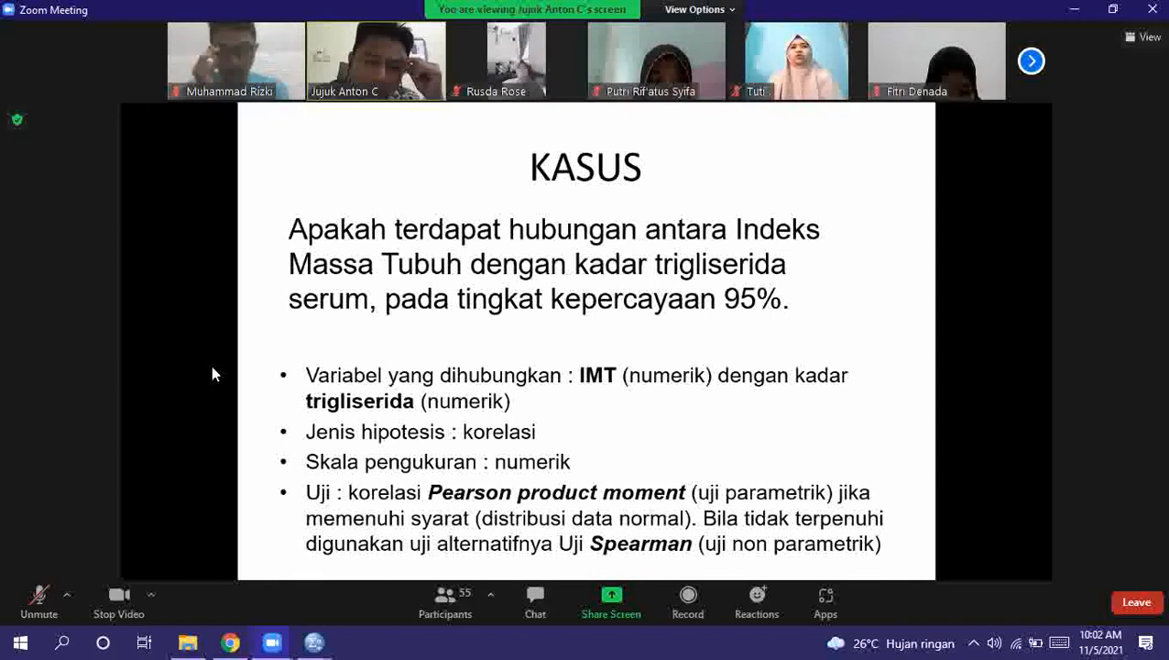
{"action": "key", "text": "super+Right"}
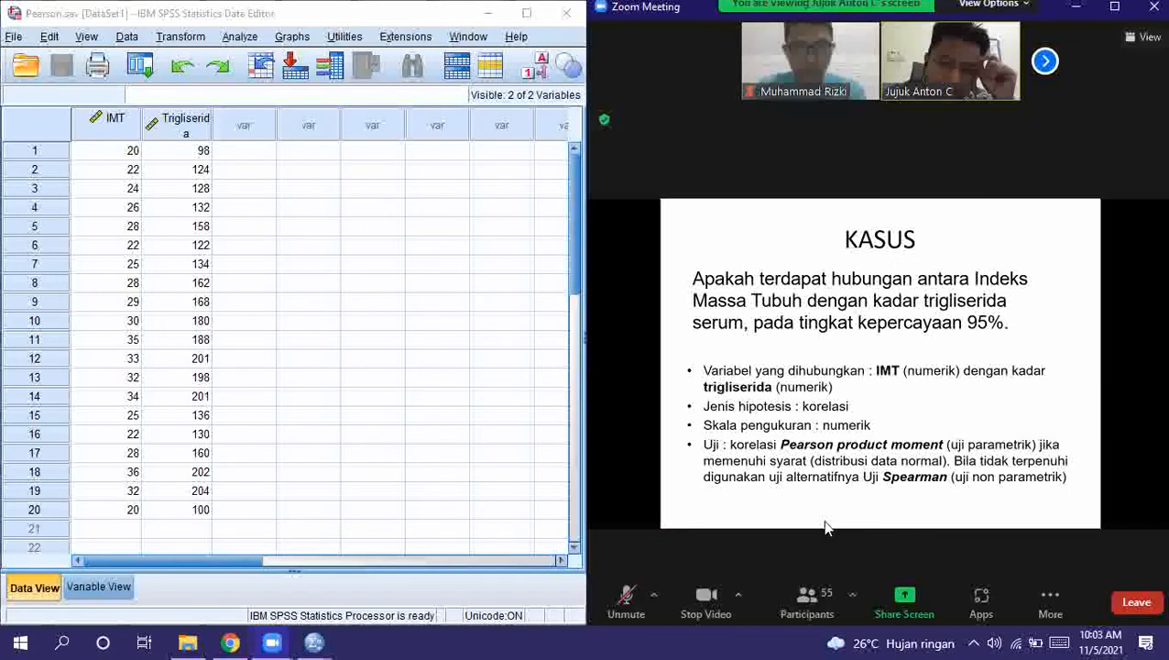
Check the meeting's participant list and the next page of video thumbnails, and return the meeting to its half of the screen
{"action": "left_click", "coordinate": [808, 596]}
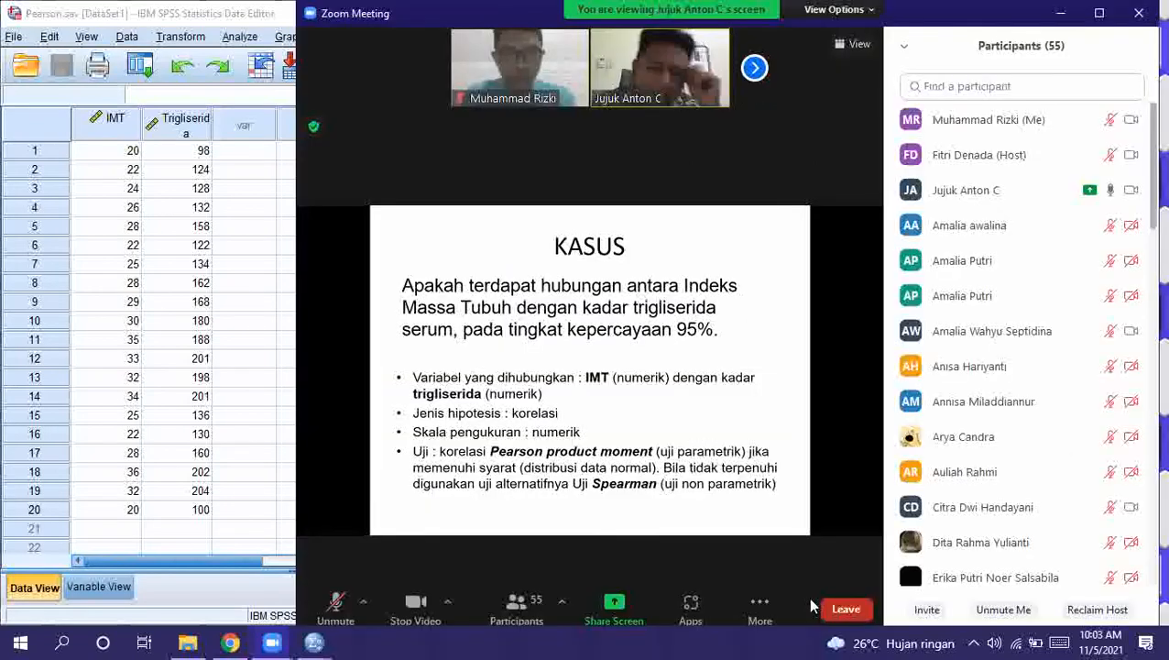
{"action": "left_click", "coordinate": [907, 51]}
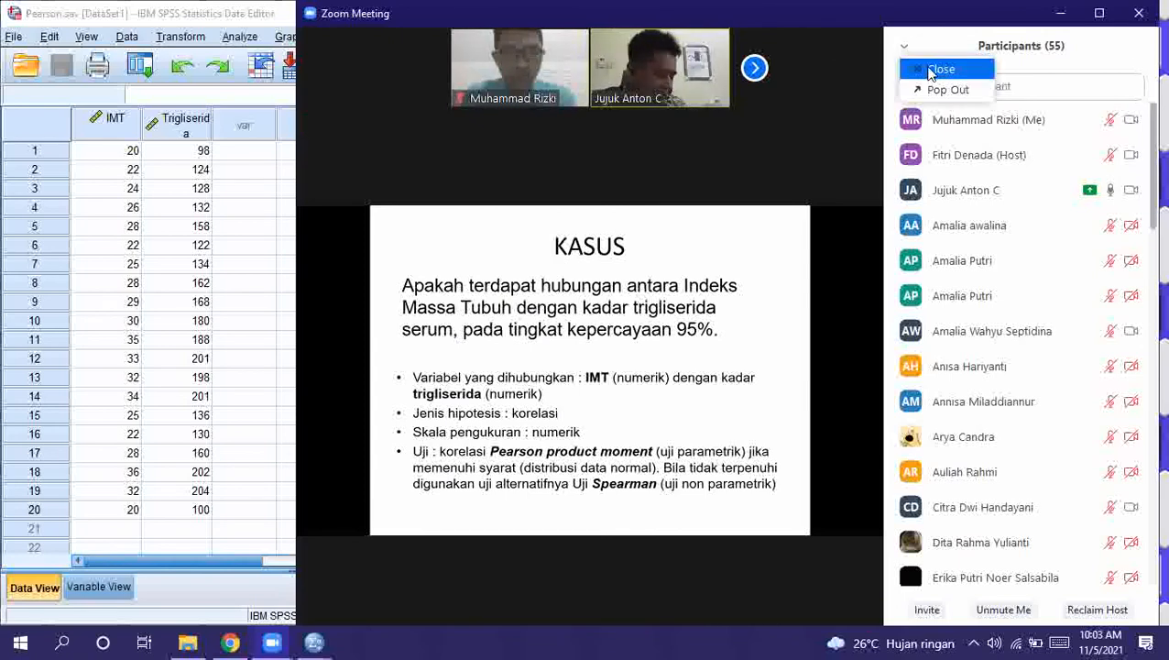
{"action": "left_click", "coordinate": [937, 70]}
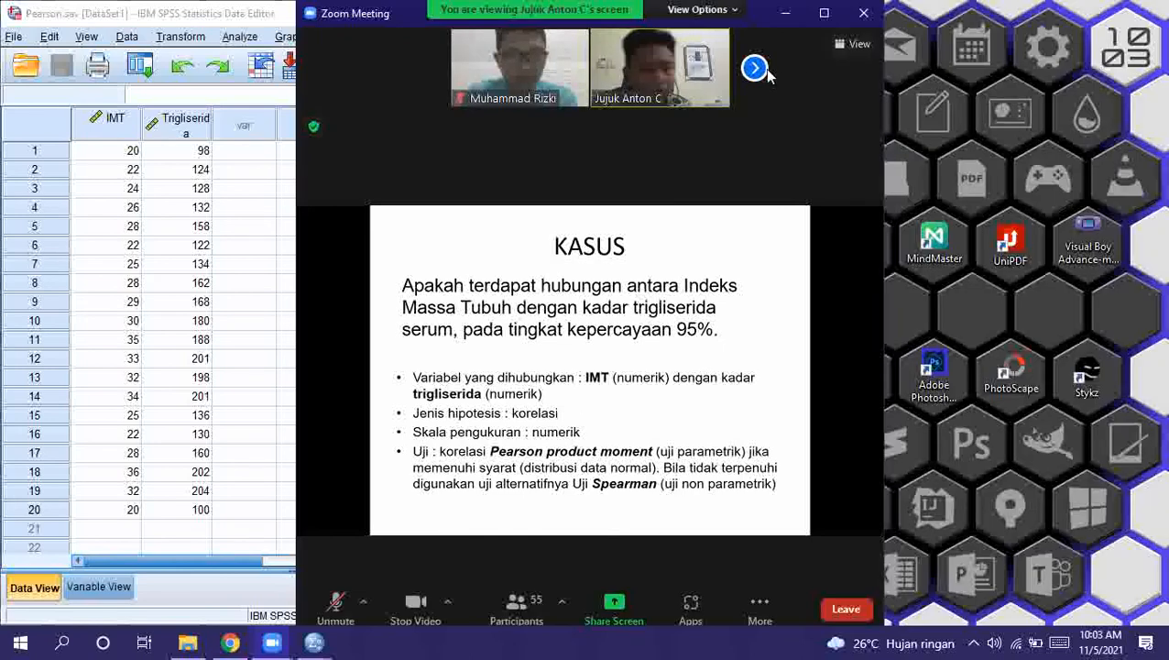
{"action": "left_click", "coordinate": [757, 69]}
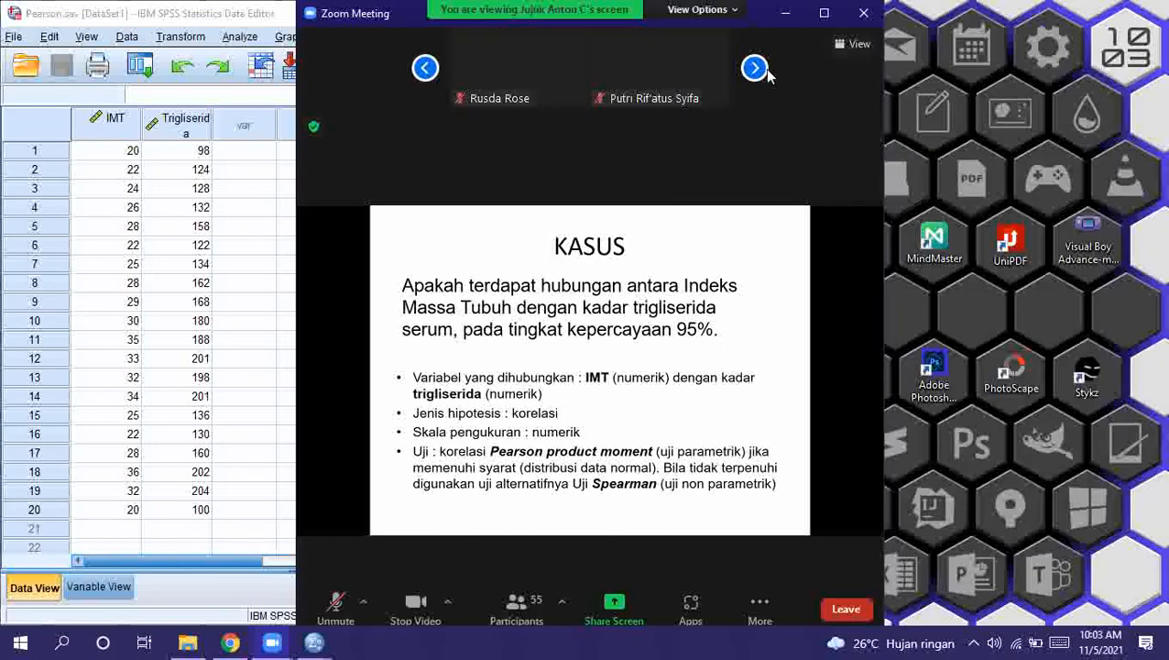
{"action": "left_click", "coordinate": [430, 73]}
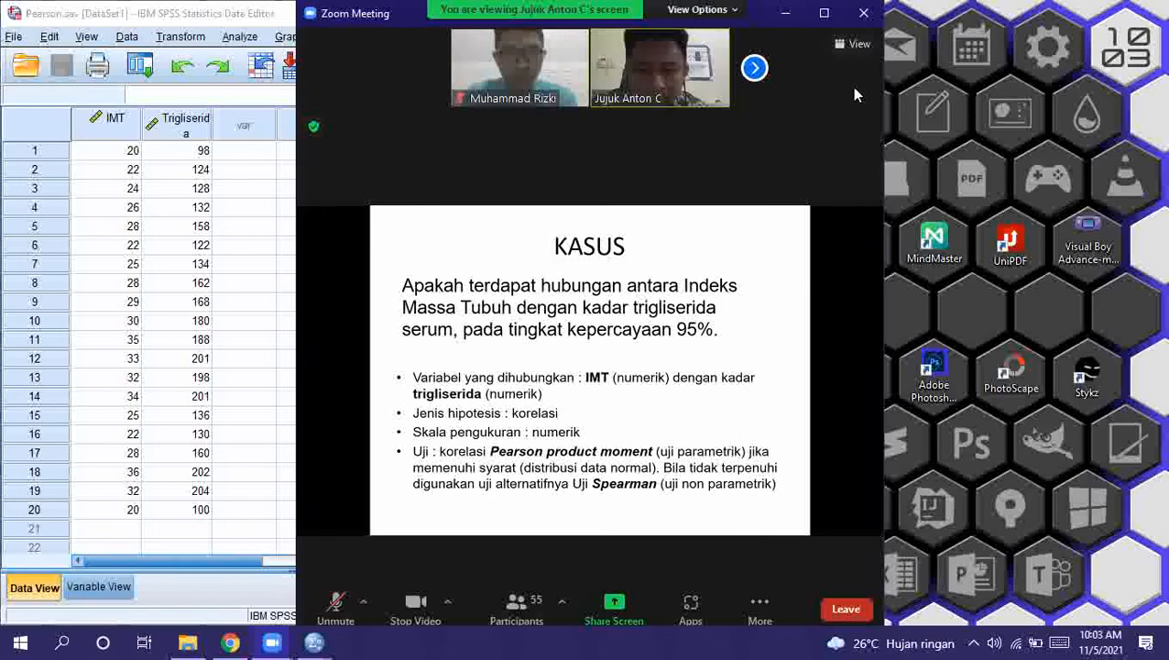
{"action": "key", "text": "super+Right"}
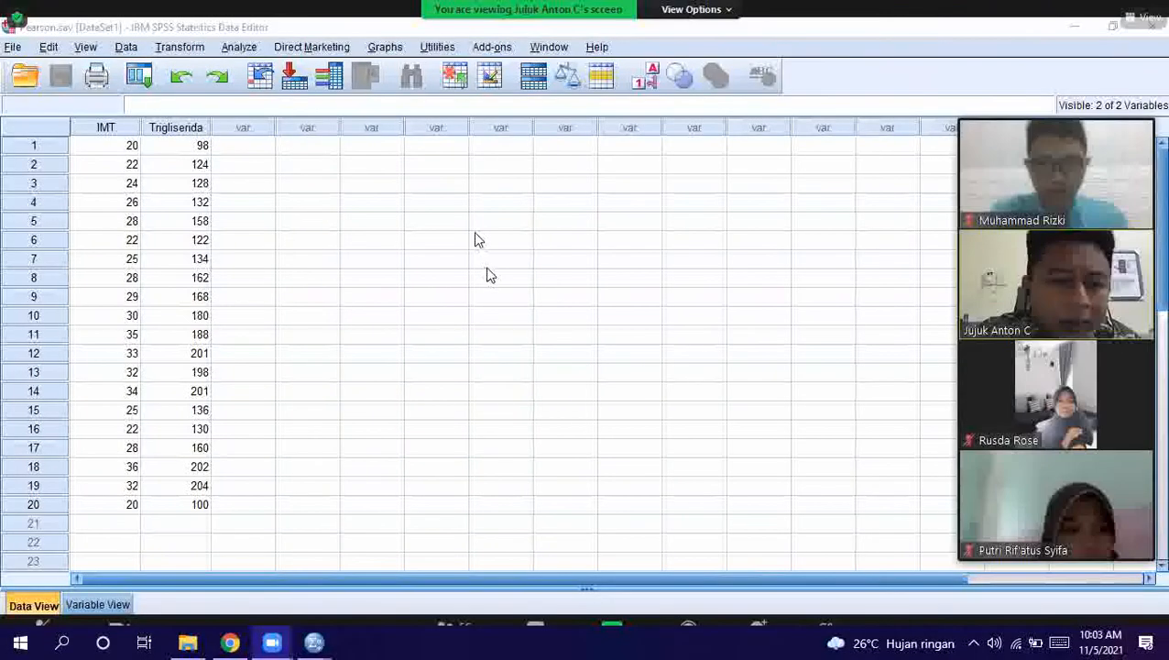
Take the shared SPSS demonstration out of full screen and fit the meeting beside the Pearson.sav data
{"action": "left_click", "coordinate": [1151, 22]}
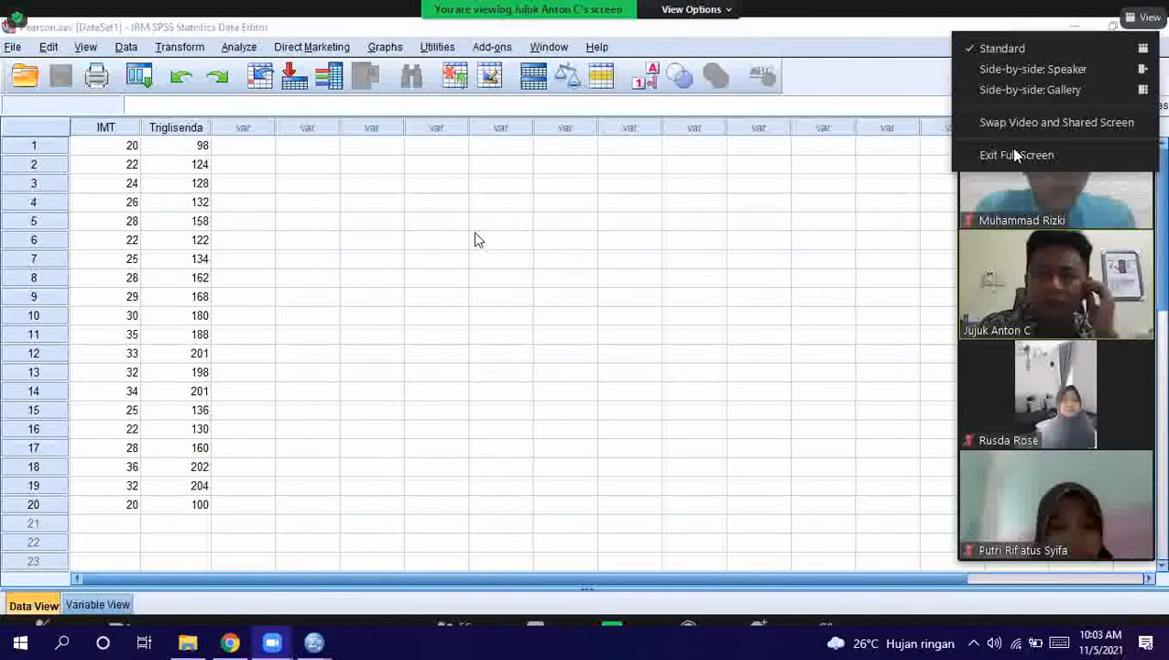
{"action": "left_click", "coordinate": [1014, 158]}
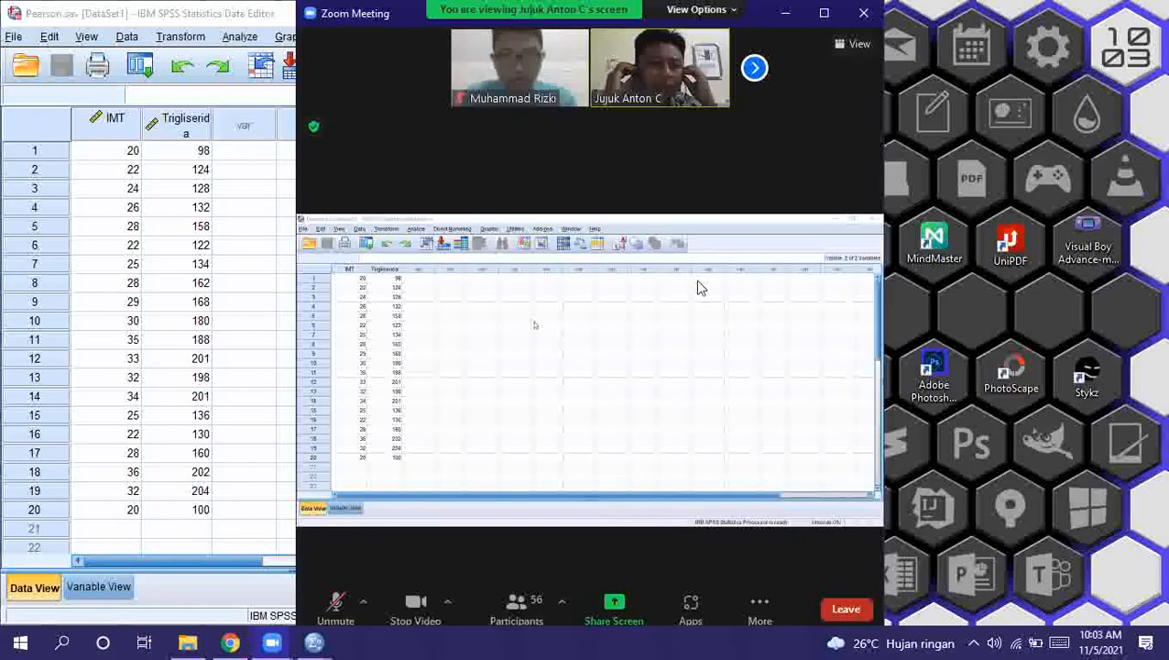
{"action": "key", "text": "super+Right"}
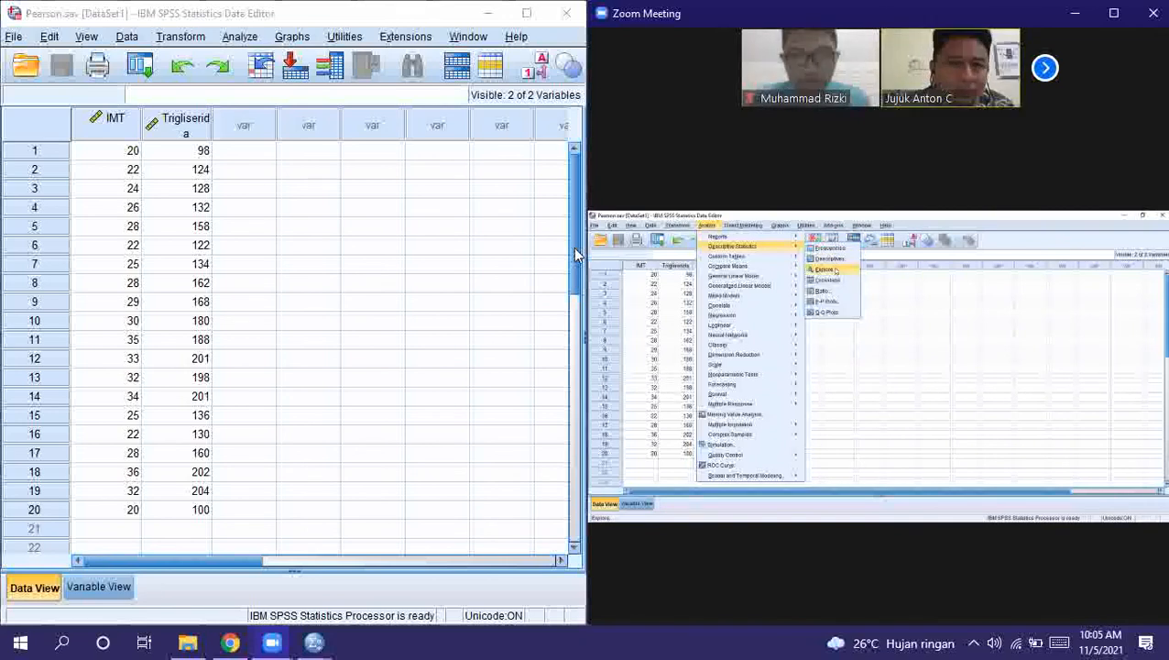
Set up an Explore analysis with Indeks Massa Tubuh and Kadar Trigliserida as dependents, keeping Descriptives at a 95% confidence interval
{"action": "left_click", "coordinate": [239, 37]}
{"action": "mouse_move", "coordinate": [340, 80]}
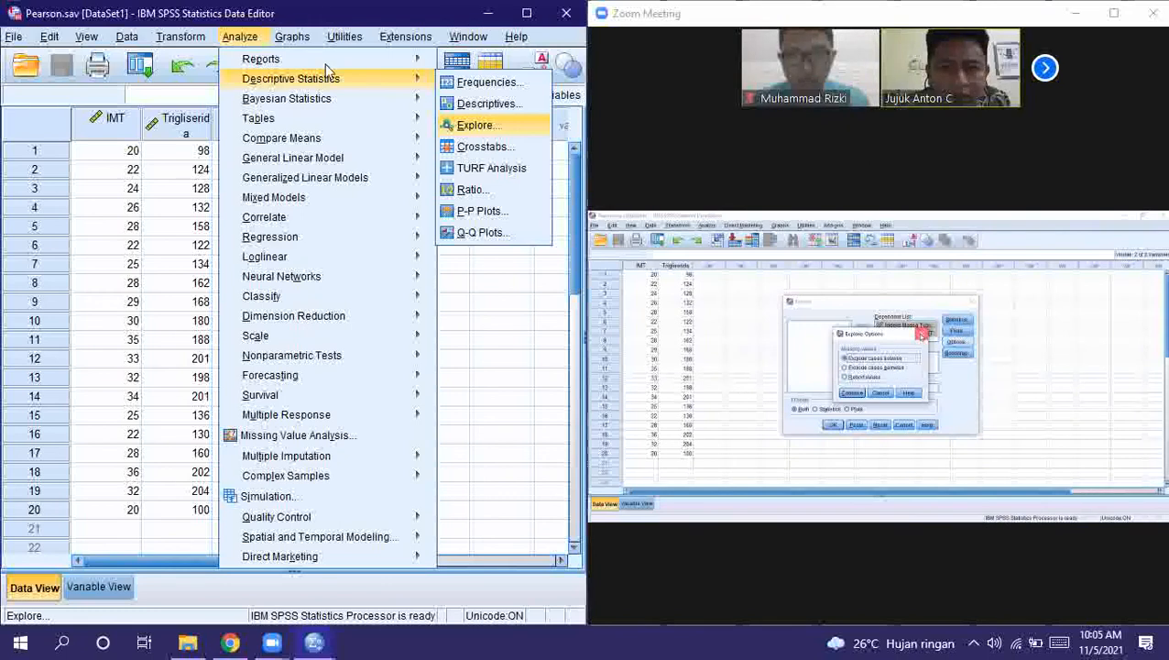
{"action": "left_click", "coordinate": [475, 125]}
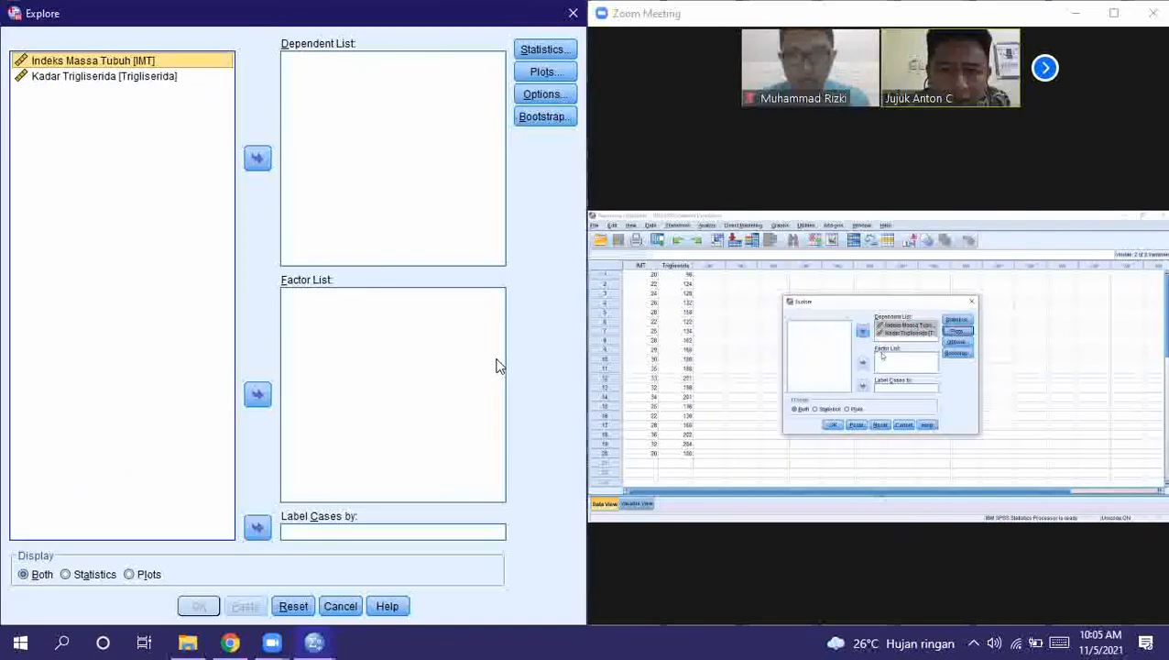
{"action": "left_click", "coordinate": [135, 82], "text": "shift"}
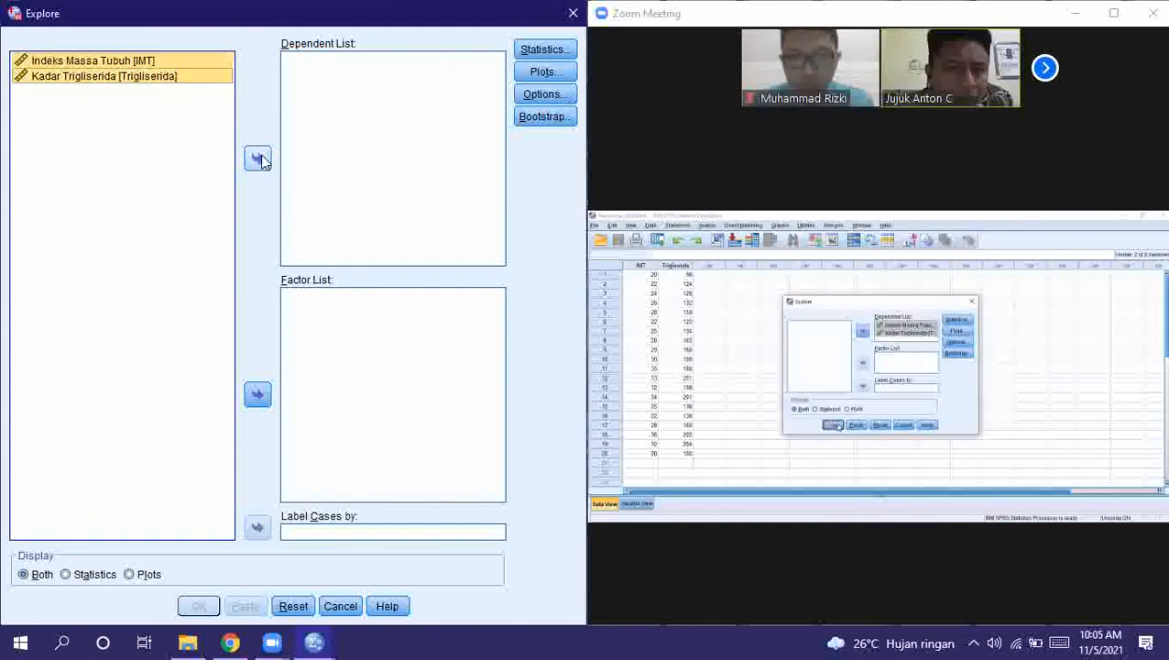
{"action": "left_click", "coordinate": [257, 158]}
{"action": "left_click", "coordinate": [546, 49]}
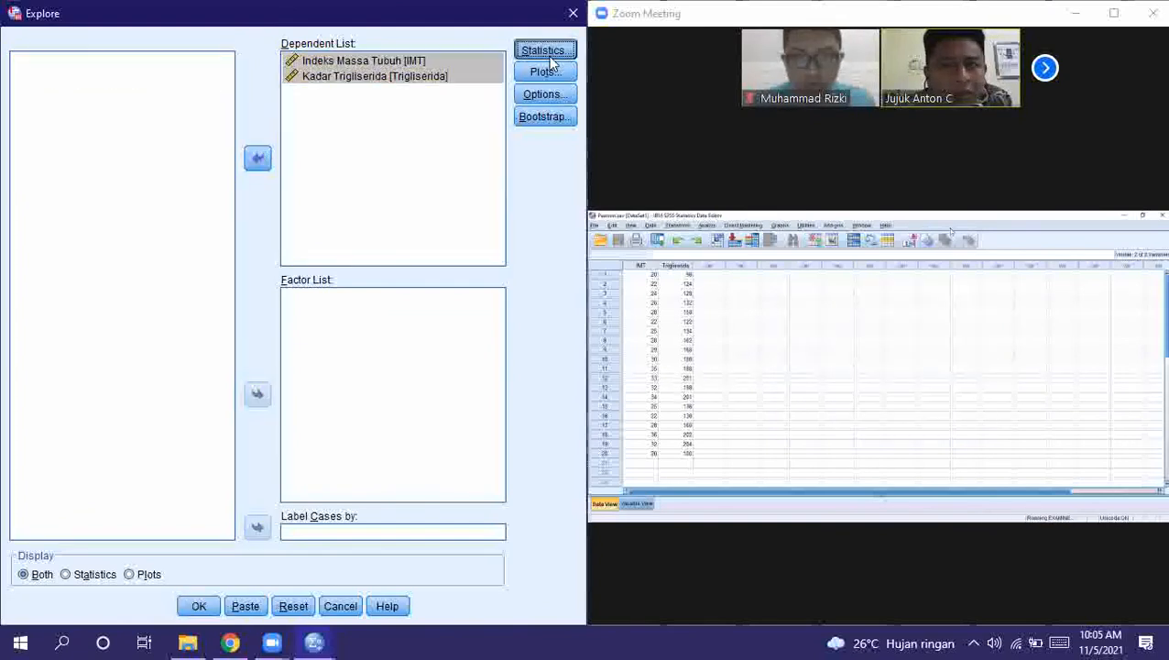
{"action": "left_click", "coordinate": [397, 381]}
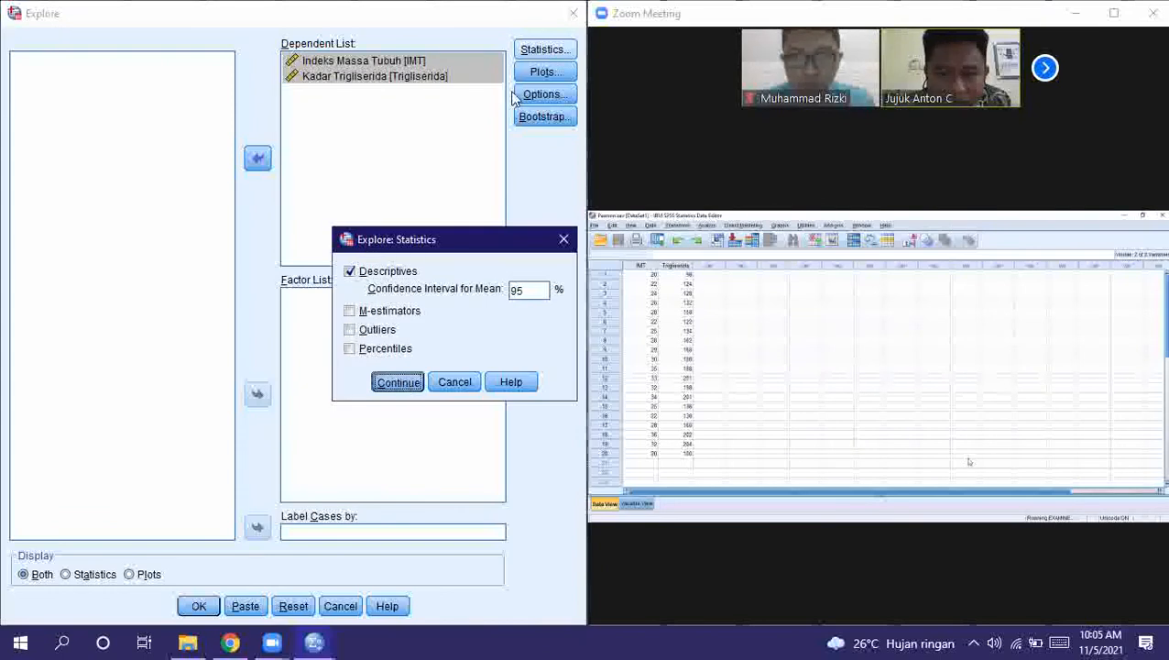
Enable normality plots with tests for the Explore analysis and run it
{"action": "left_click", "coordinate": [555, 85]}
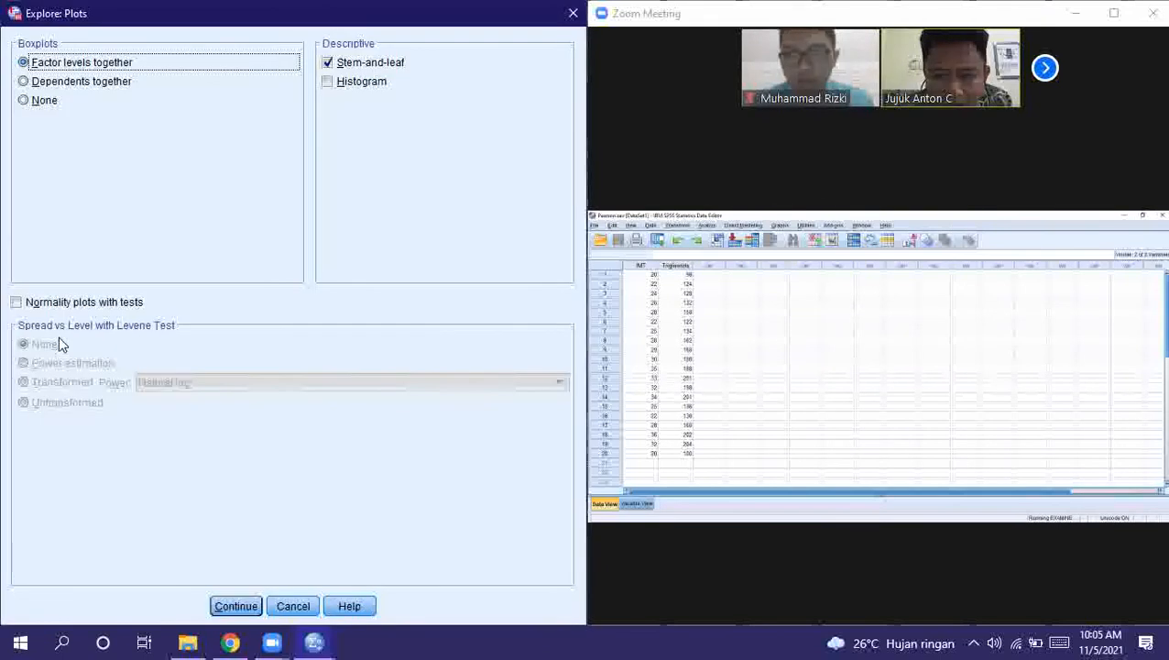
{"action": "left_click", "coordinate": [81, 312]}
{"action": "left_click", "coordinate": [237, 607]}
{"action": "left_click", "coordinate": [204, 605]}
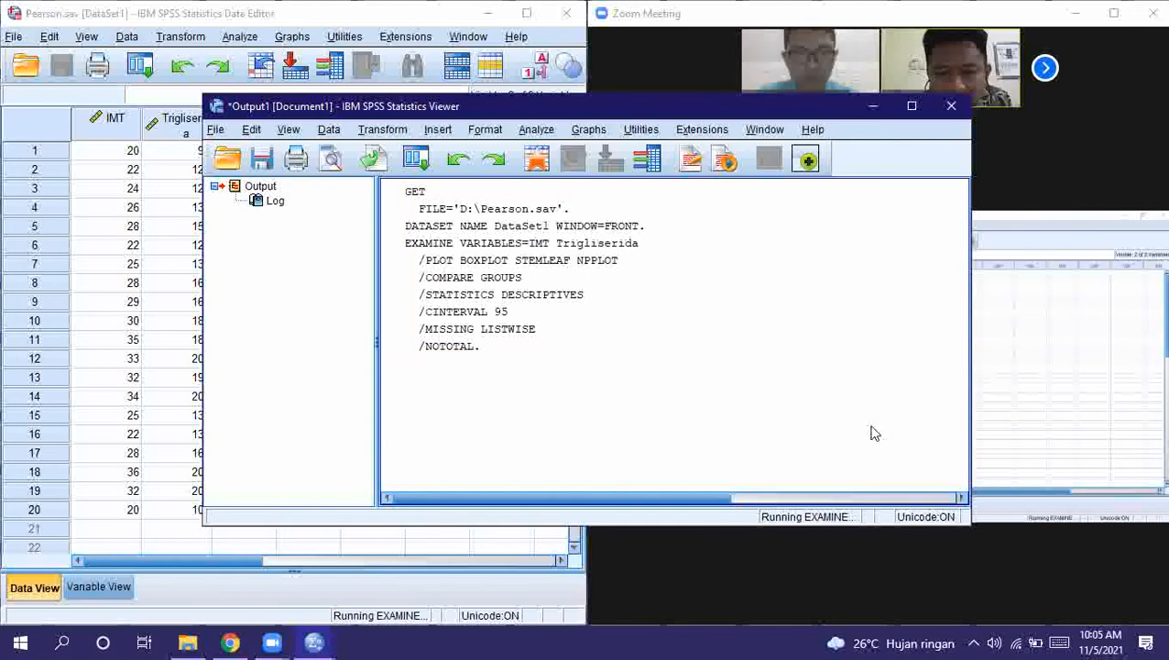
Fit the SPSS output viewer to half the screen beside the Zoom meeting
{"action": "key", "text": "super+Left"}
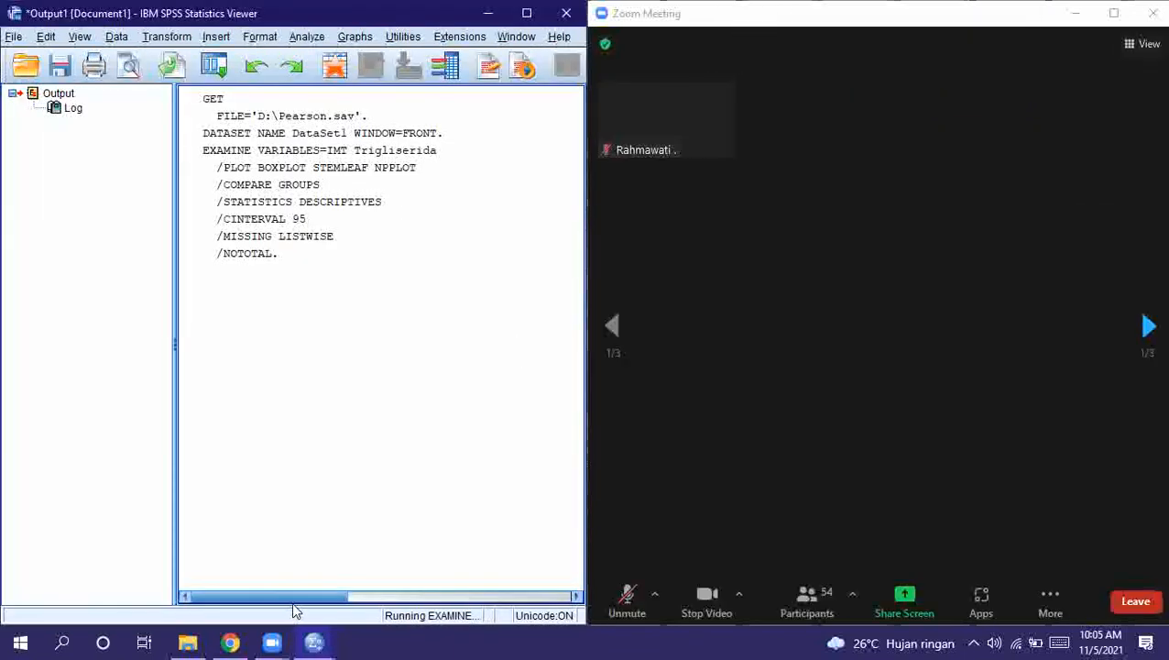
{"action": "left_click_drag", "start_coordinate": [312, 602], "coordinate": [69, 548]}
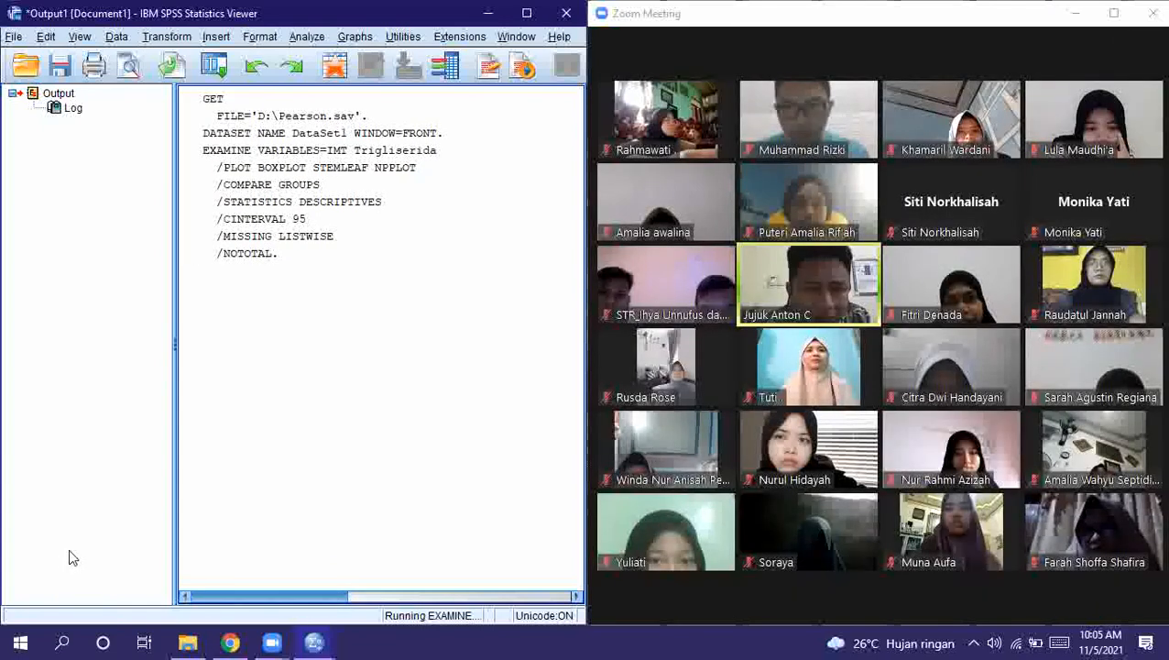
{"action": "left_click", "coordinate": [406, 247]}
{"action": "left_click", "coordinate": [495, 328]}
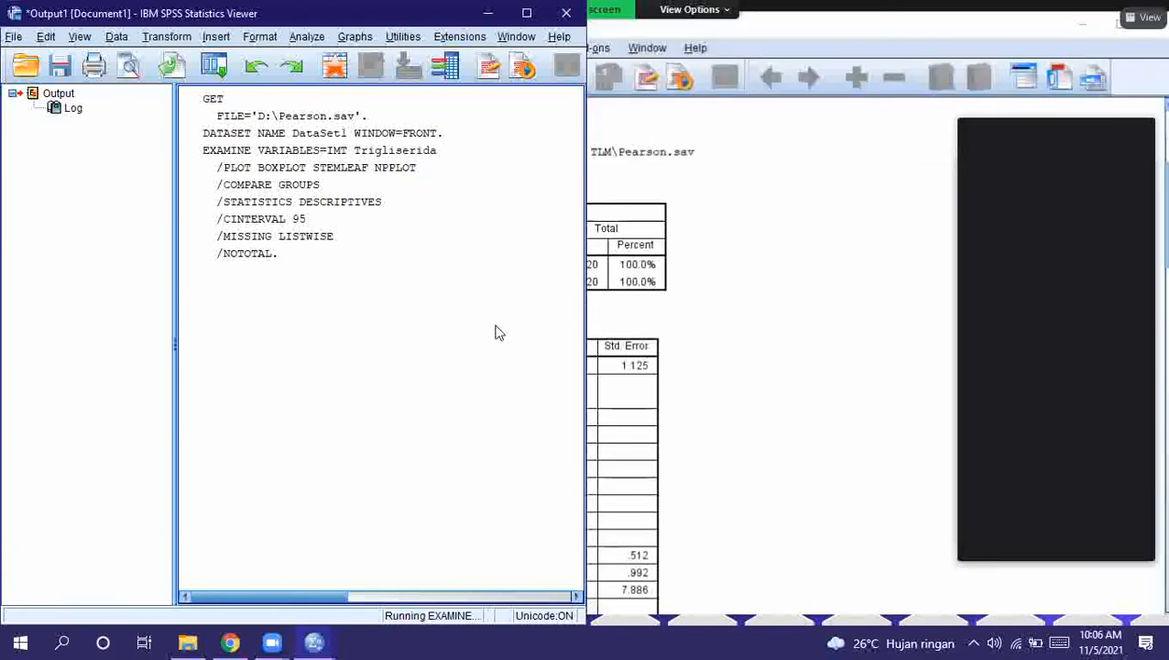
Enlarge the output viewer to find the Tests of Normality table, and return the viewer to half the screen
{"action": "left_click", "coordinate": [528, 14]}
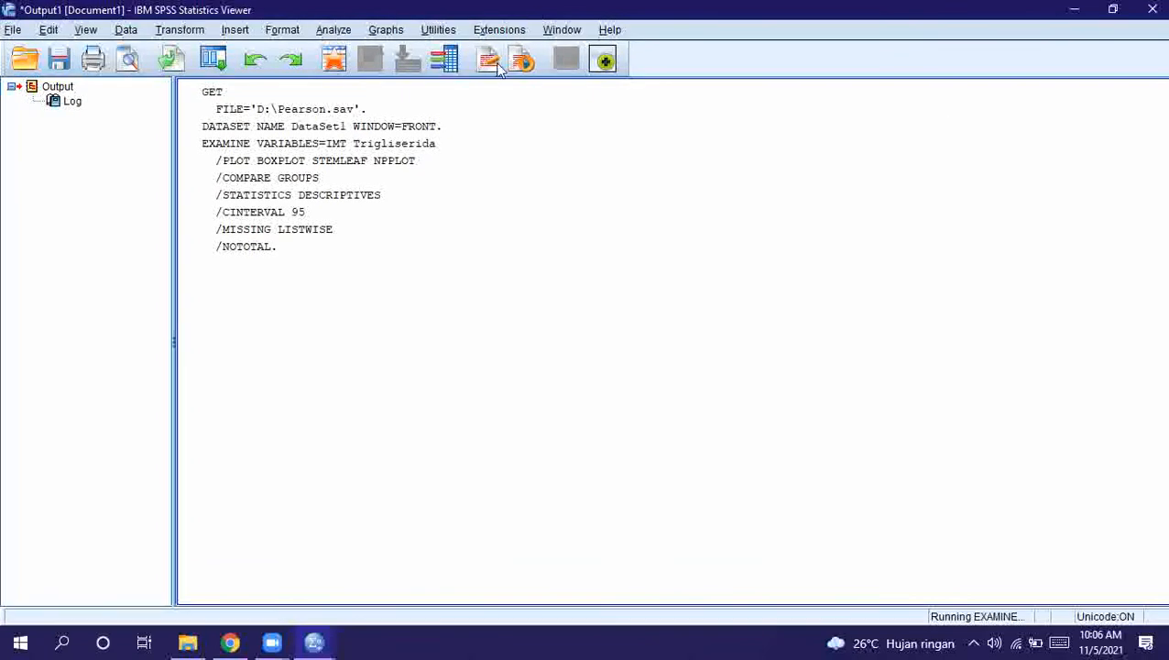
{"action": "left_click_drag", "start_coordinate": [1166, 163], "coordinate": [1164, 303]}
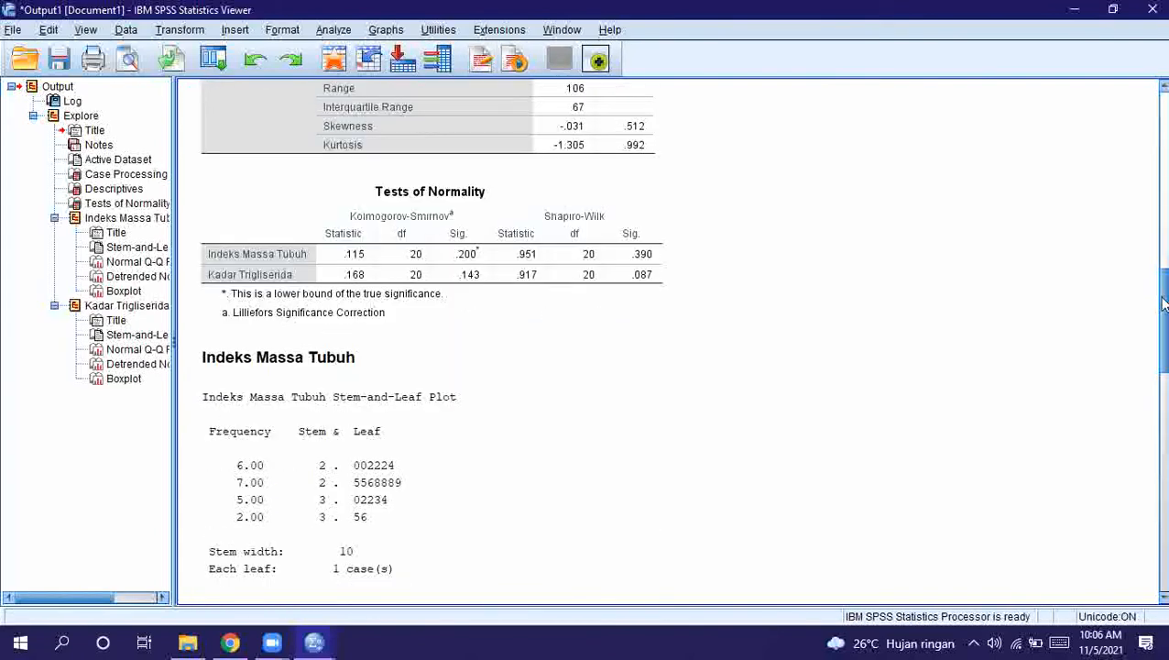
{"action": "key", "text": "super+Left"}
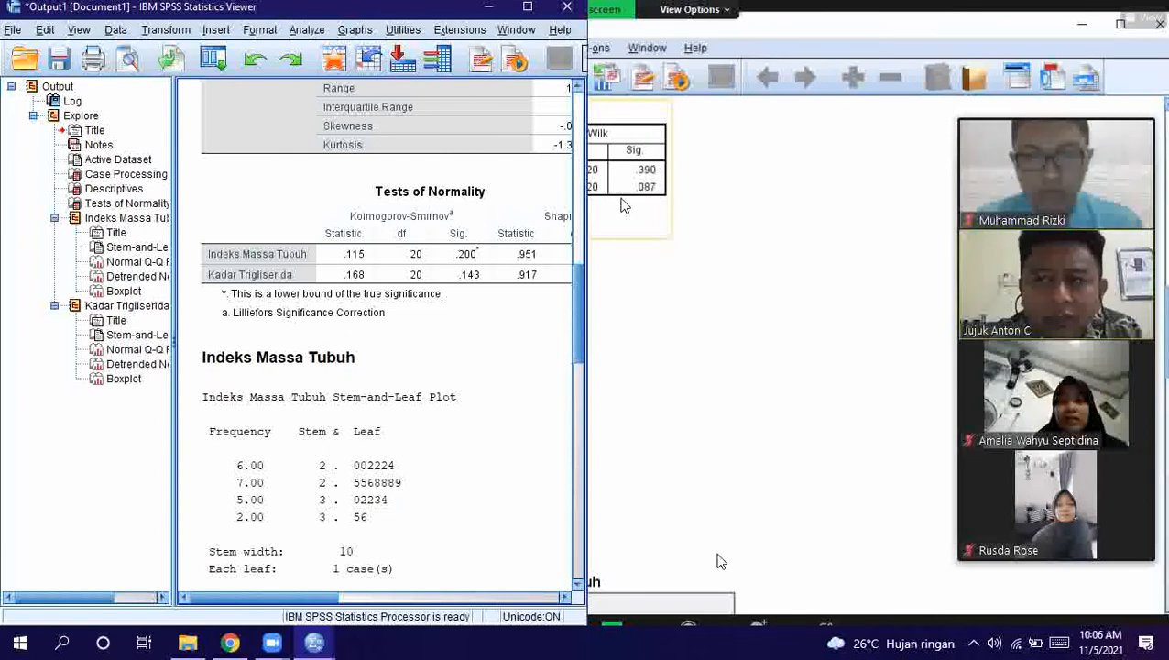
Take the Zoom meeting's shared output out of full screen and fit the meeting to half the screen
{"action": "left_click", "coordinate": [786, 354]}
{"action": "left_click", "coordinate": [1148, 20]}
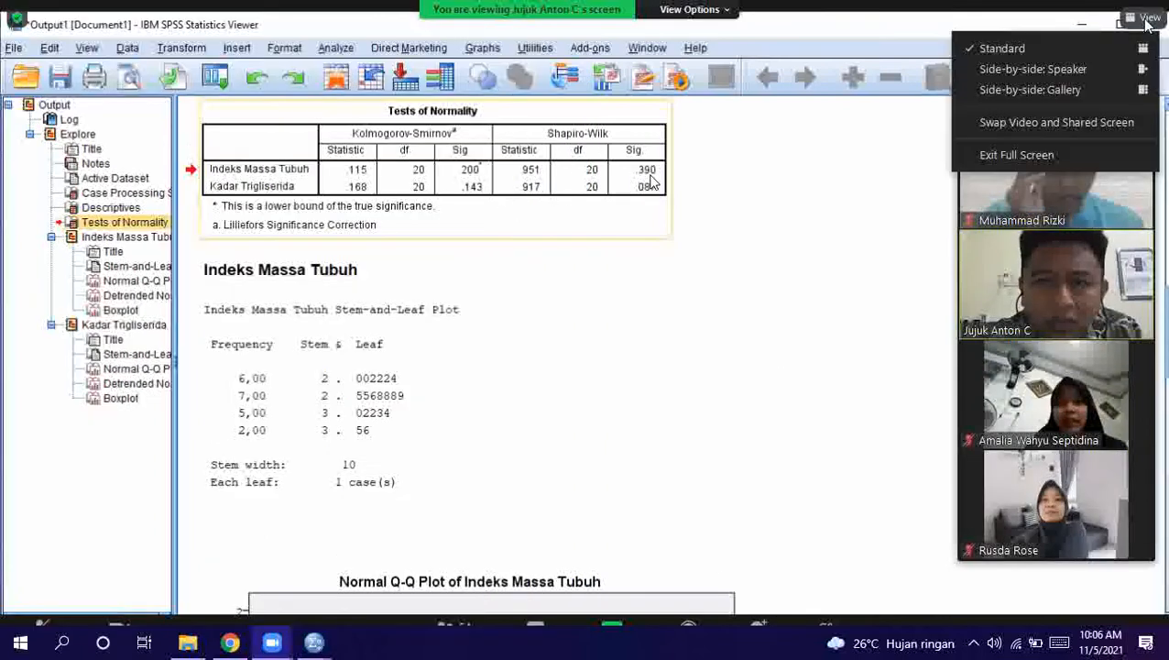
{"action": "left_click", "coordinate": [1028, 157]}
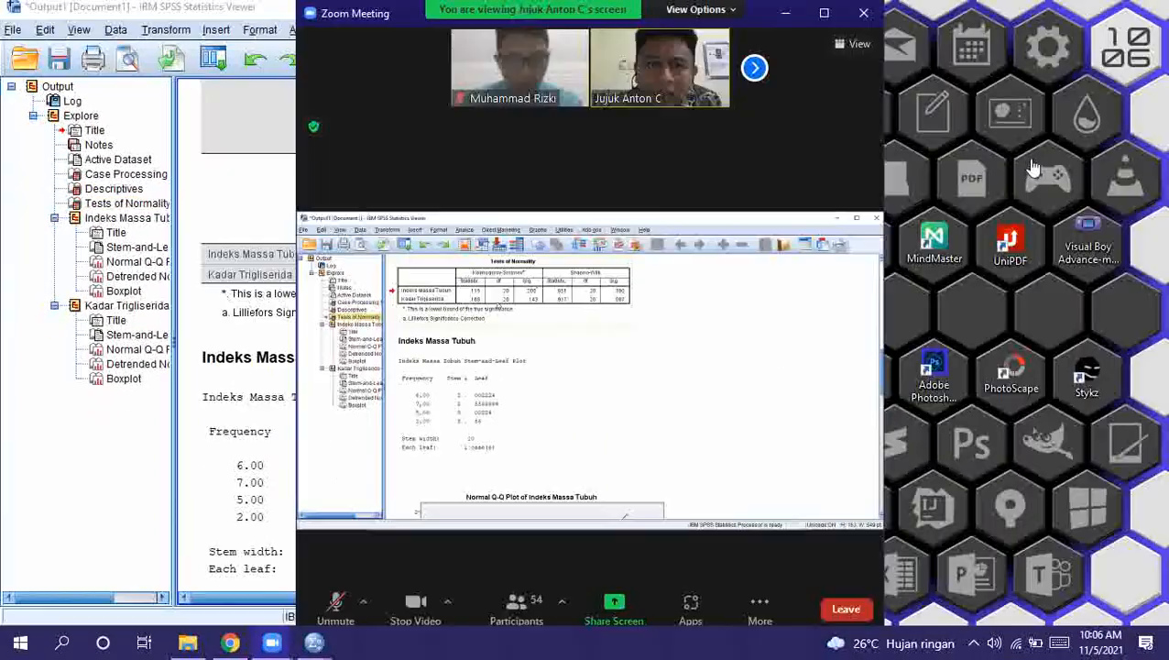
{"action": "key", "text": "super+Right"}
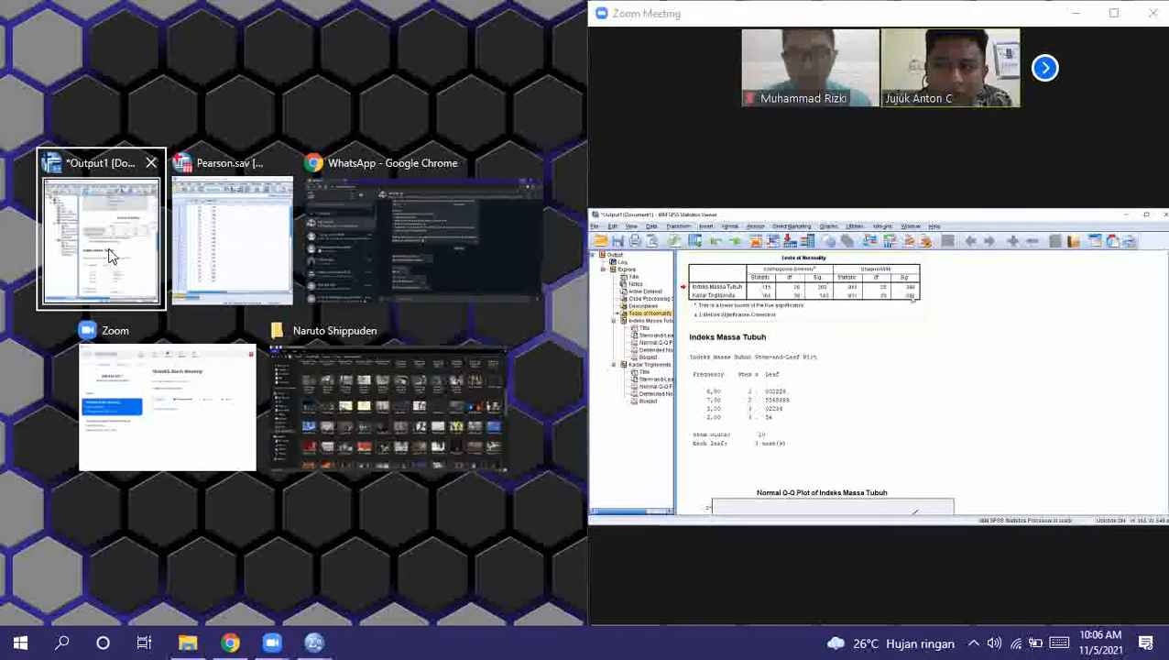
Fill the other half of the screen with the output viewer and examine the Shapiro-Wilk columns of the Tests of Normality table
{"action": "left_click", "coordinate": [108, 255]}
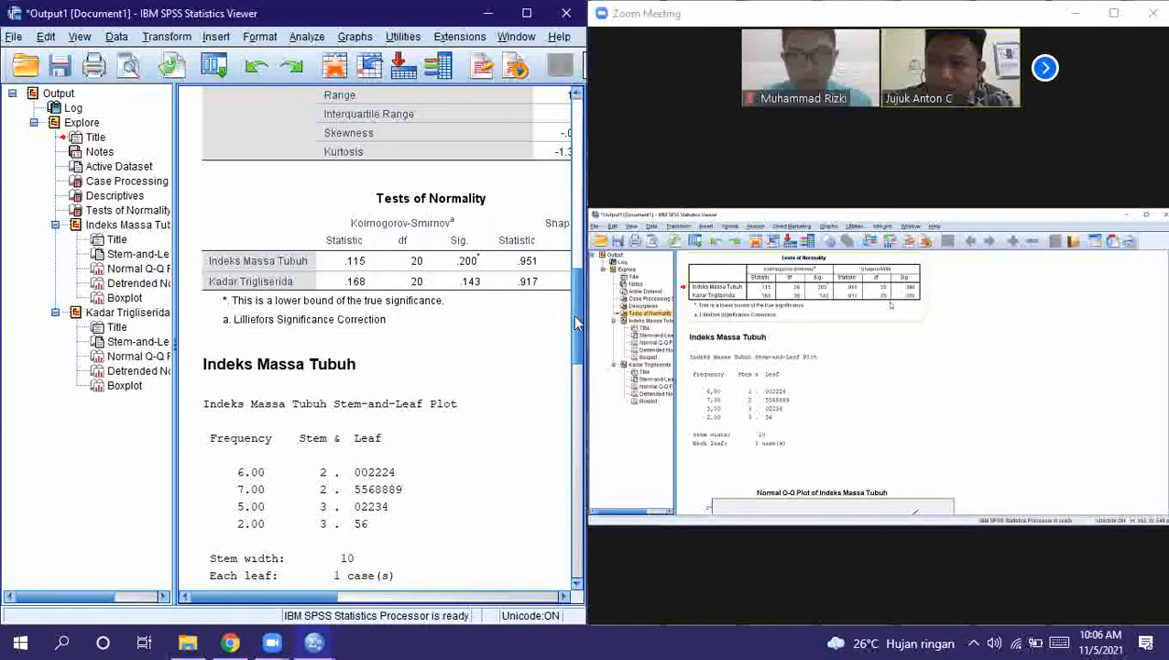
{"action": "left_click_drag", "start_coordinate": [576, 319], "coordinate": [576, 342]}
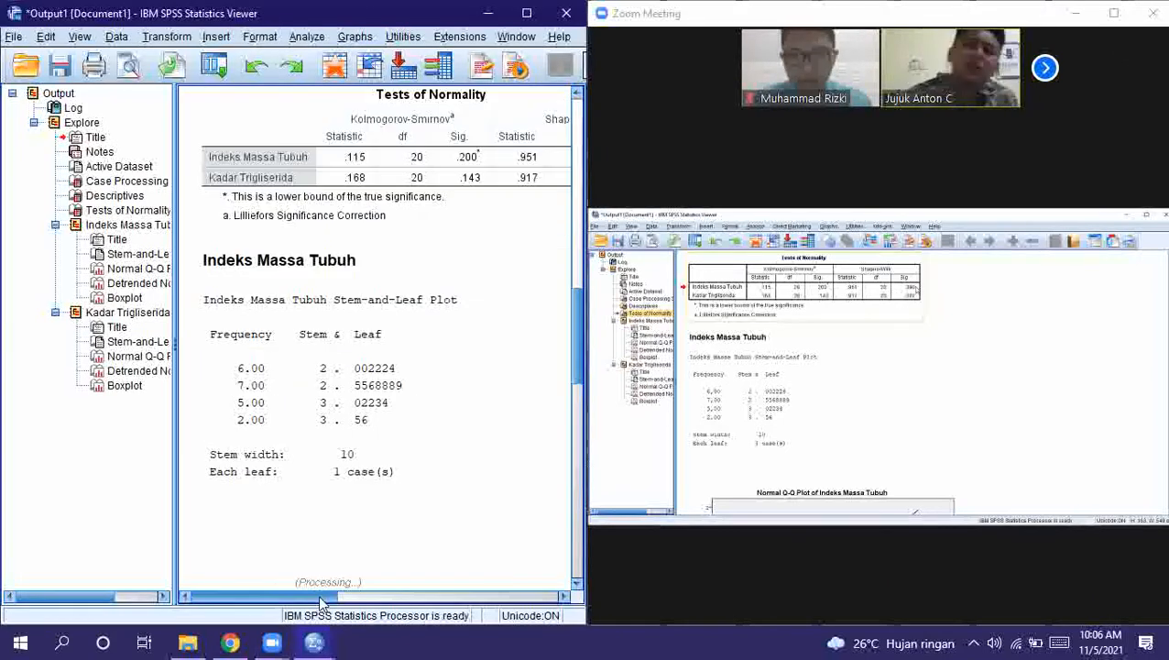
{"action": "left_click_drag", "start_coordinate": [357, 597], "coordinate": [412, 597]}
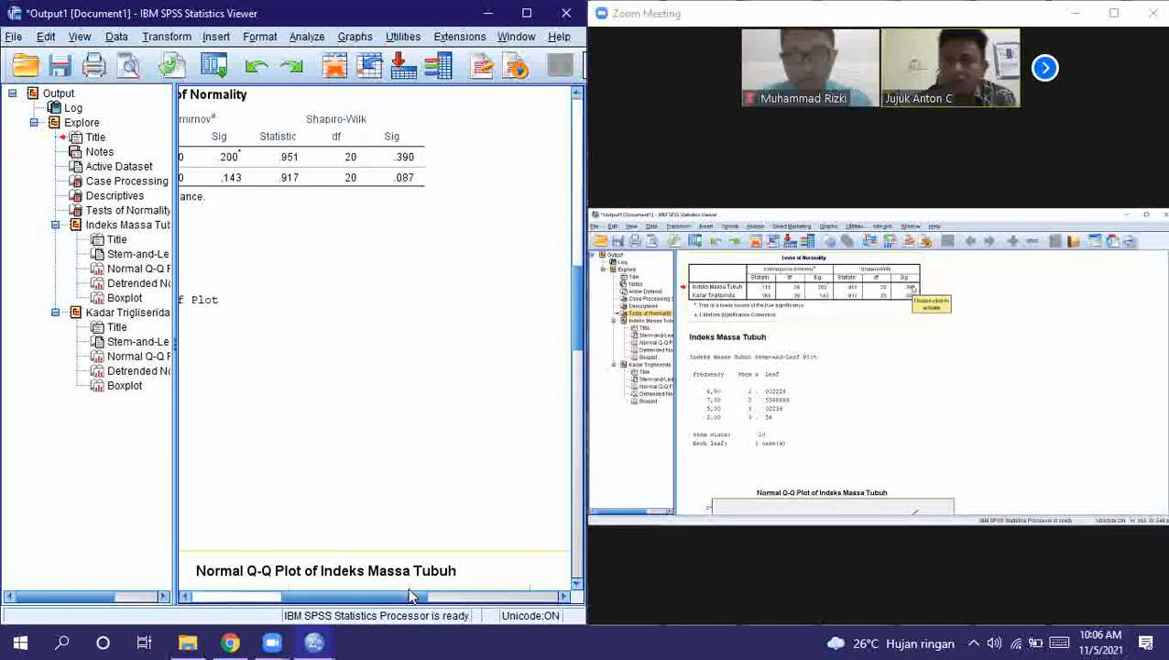
Examine the Kolmogorov-Smirnov and Shapiro-Wilk results for both variables in the Tests of Normality table
{"action": "left_click", "coordinate": [339, 157]}
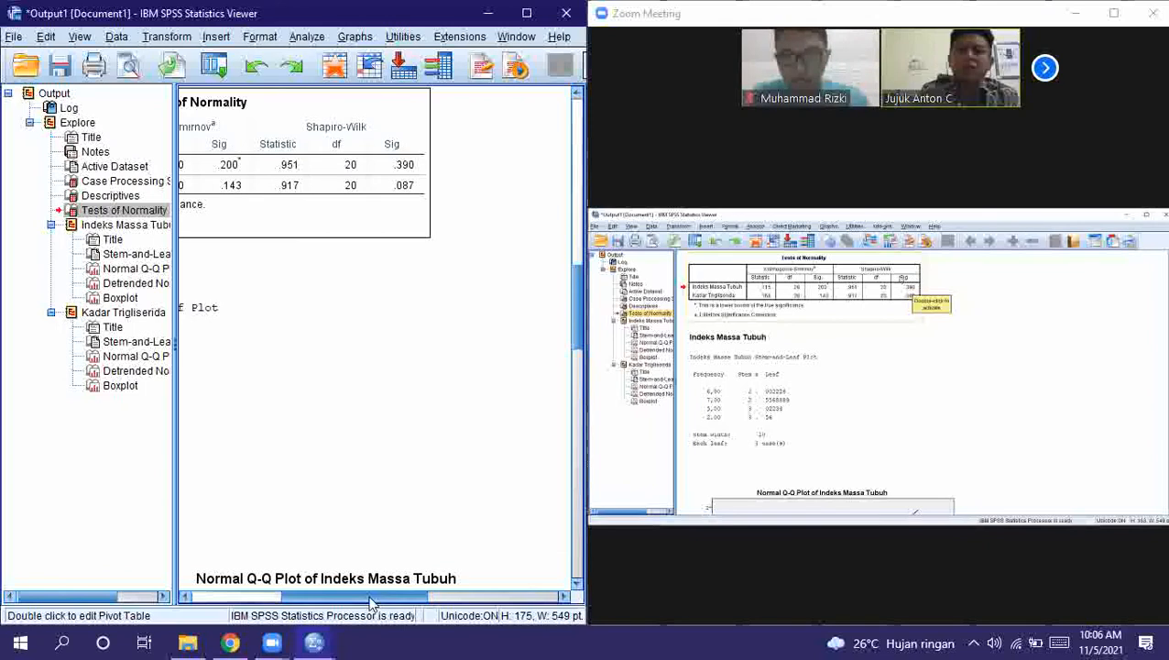
{"action": "left_click_drag", "start_coordinate": [369, 598], "coordinate": [332, 600]}
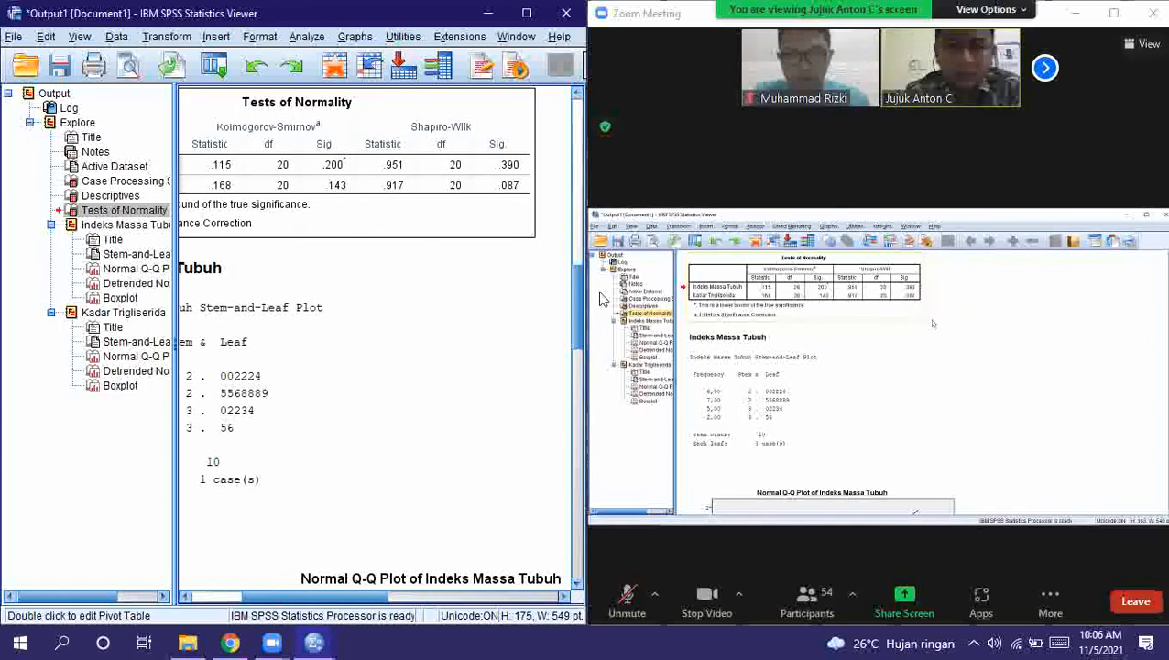
{"action": "scroll", "coordinate": [580, 284], "scroll_direction": "up", "scroll_amount": 3}
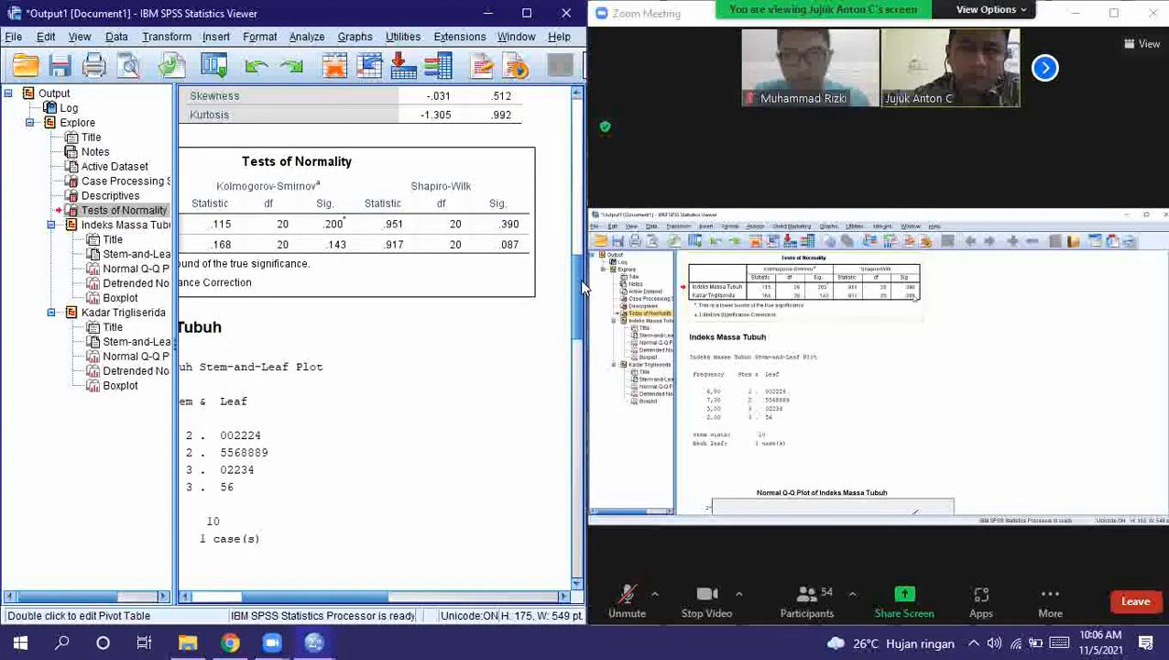
{"action": "left_click", "coordinate": [326, 586]}
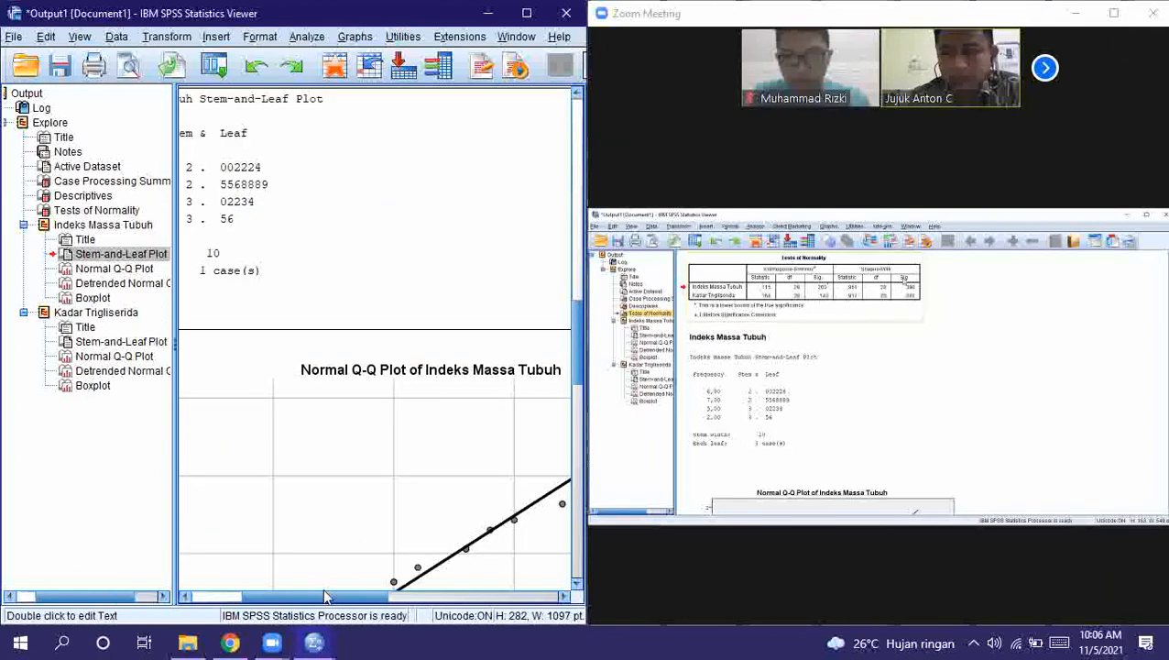
{"action": "scroll", "coordinate": [578, 303], "scroll_direction": "up", "scroll_amount": 5}
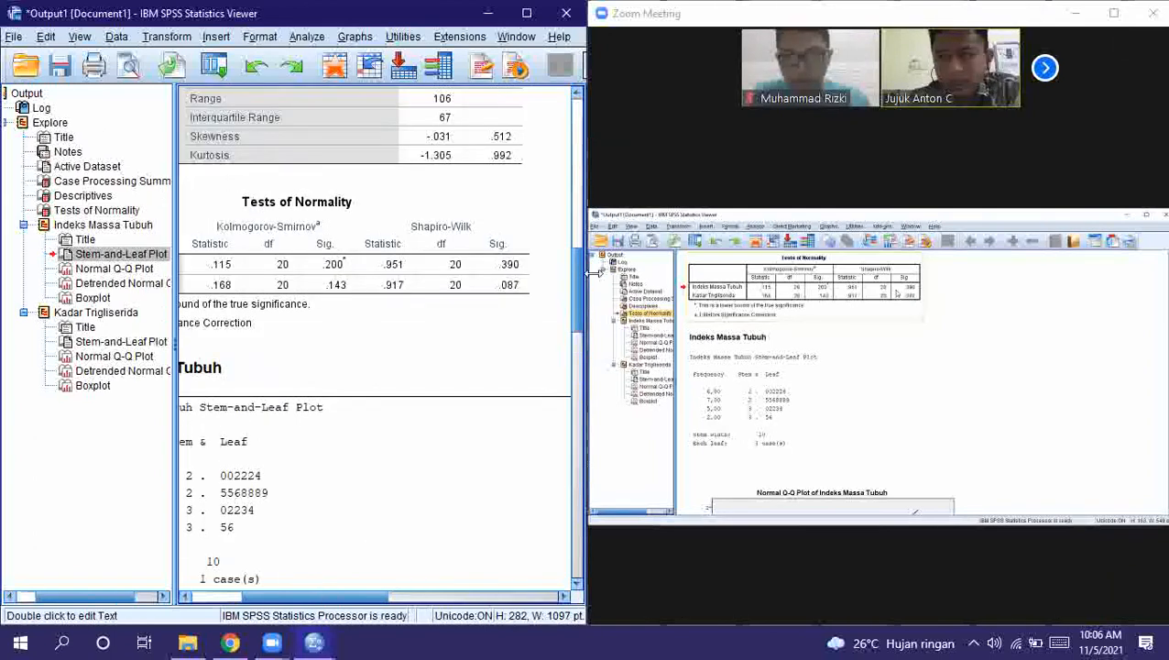
{"action": "scroll", "coordinate": [483, 424], "scroll_direction": "up", "scroll_amount": 2}
{"action": "left_click", "coordinate": [391, 366]}
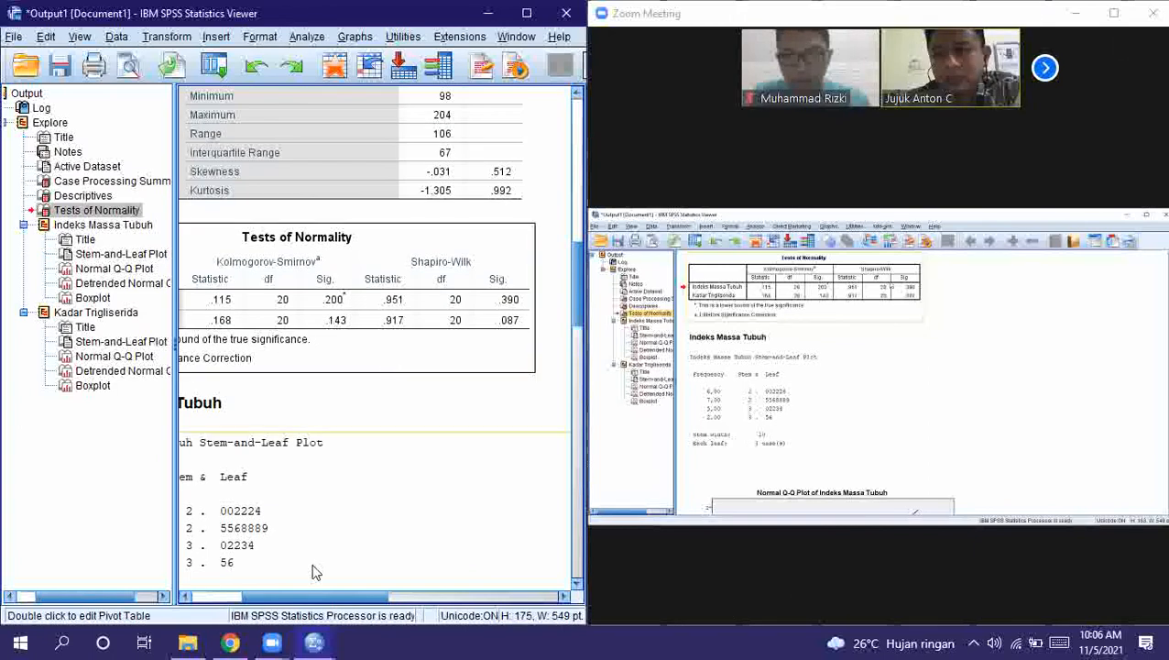
{"action": "mouse_move", "coordinate": [308, 597]}
{"action": "left_mouse_down"}
{"action": "mouse_move", "coordinate": [256, 607]}
{"action": "mouse_move", "coordinate": [320, 595]}
{"action": "mouse_move", "coordinate": [290, 607]}
{"action": "left_mouse_up"}
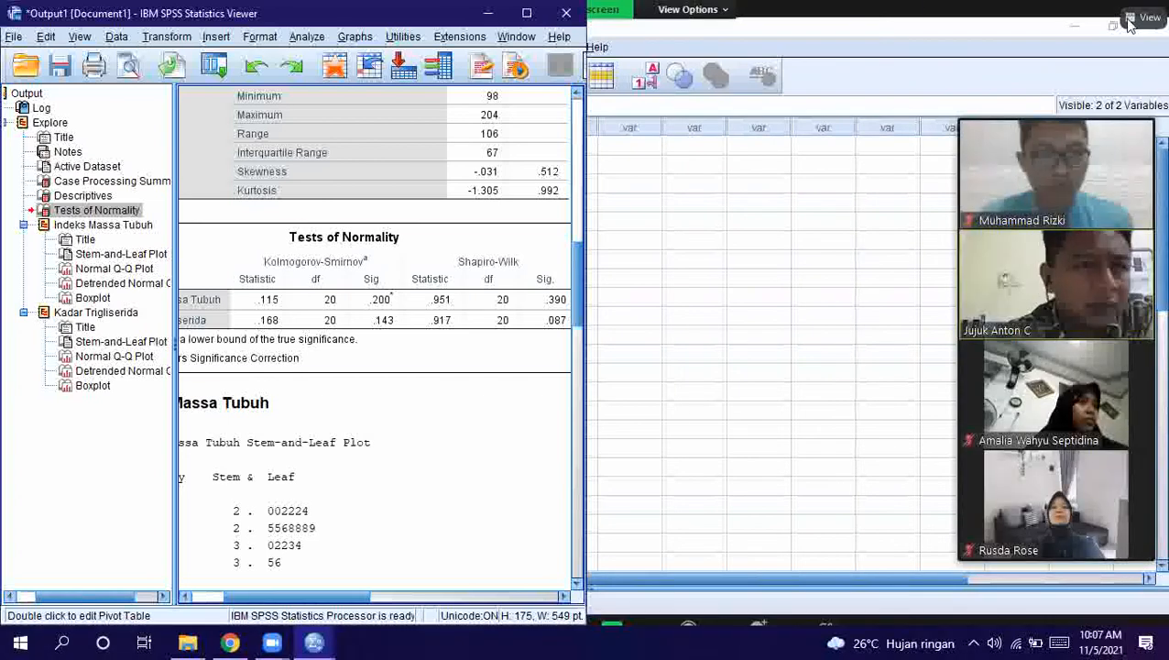
Take the Zoom meeting's shared data editor out of full screen and start a Bivariate Correlations analysis in the SPSS output viewer
{"action": "left_click", "coordinate": [1147, 17]}
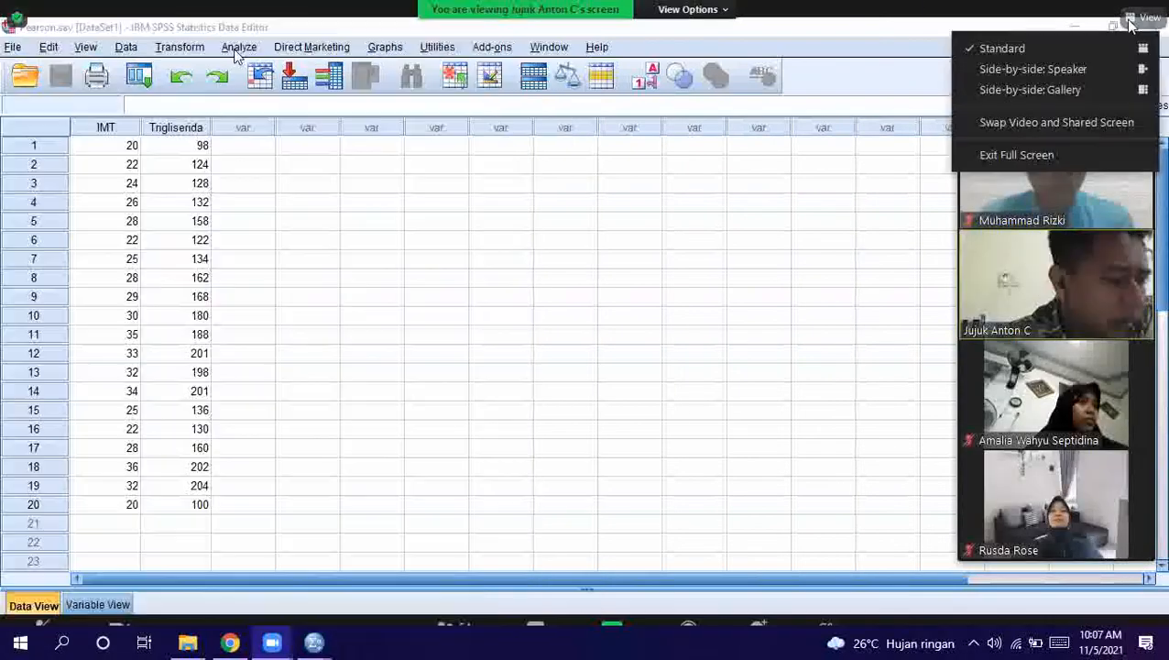
{"action": "left_click", "coordinate": [985, 161]}
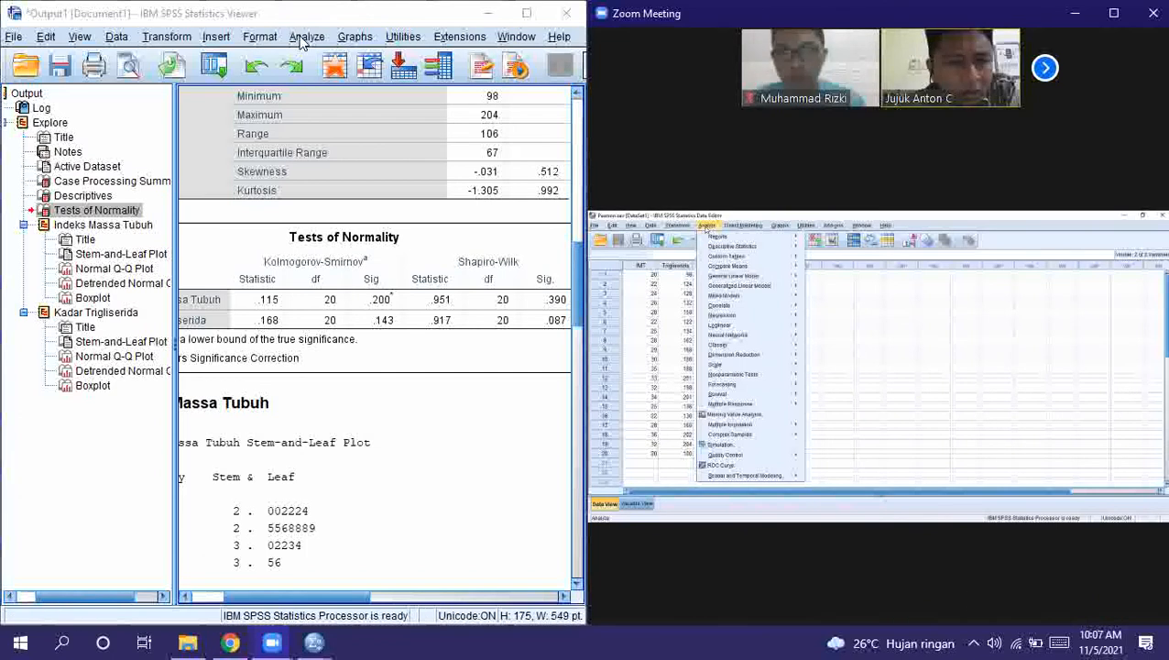
{"action": "left_click", "coordinate": [307, 37]}
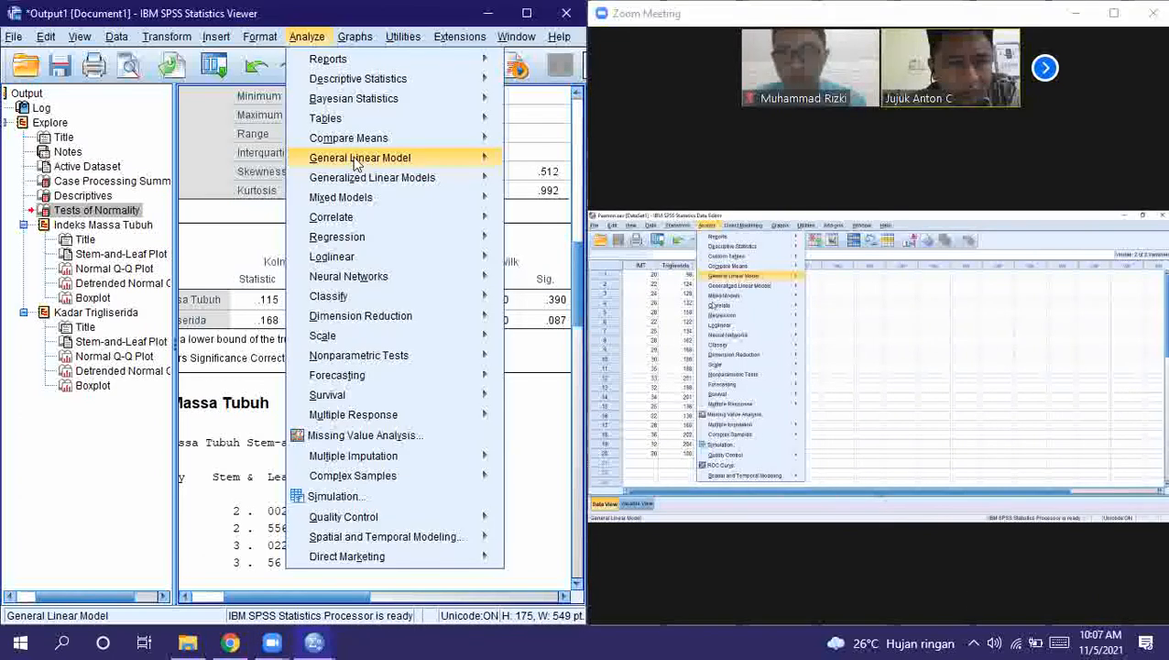
{"action": "mouse_move", "coordinate": [430, 216]}
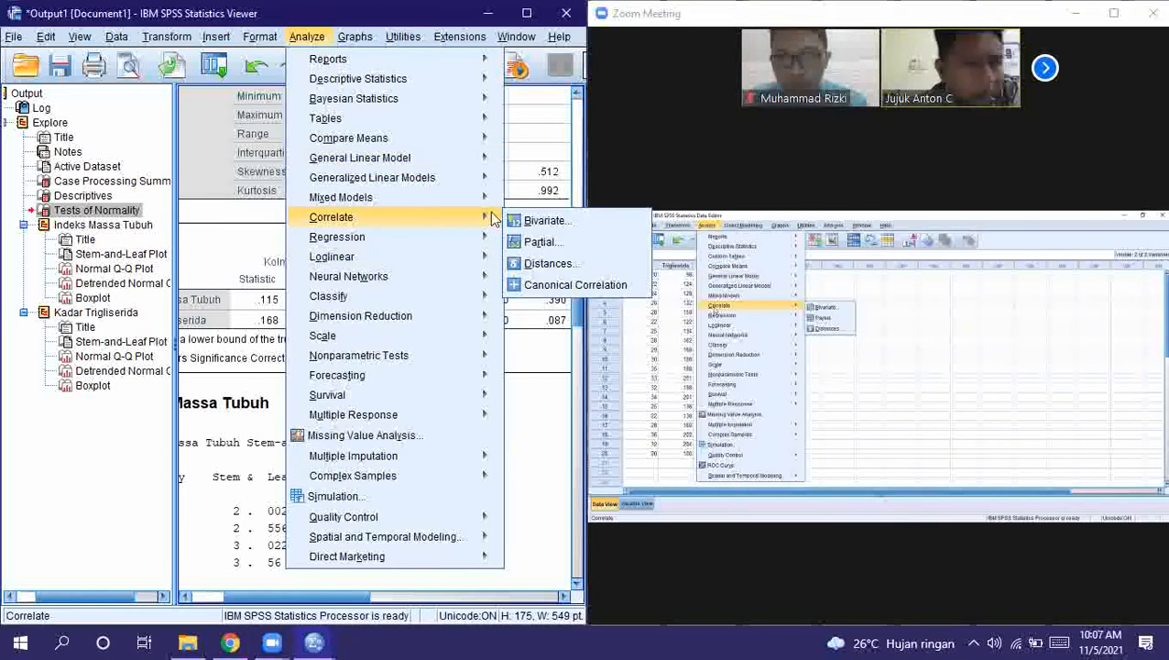
{"action": "left_click", "coordinate": [560, 221]}
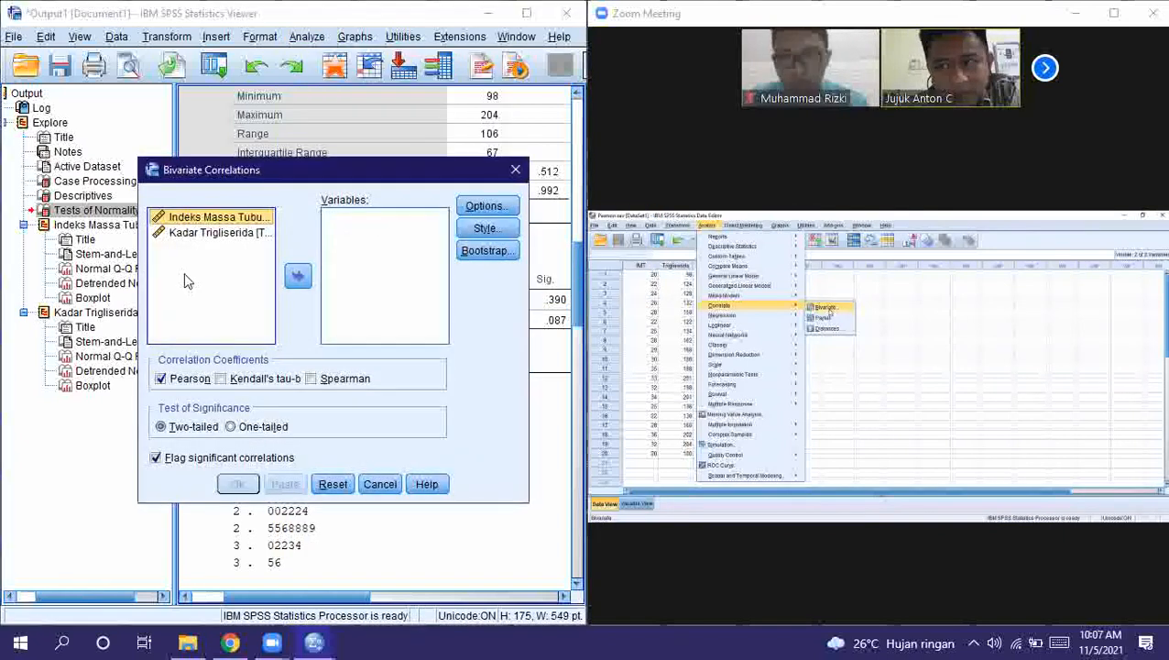
Add both Indeks Massa Tubuh and Kadar Trigliserida as variables of the bivariate correlation
{"action": "left_click", "coordinate": [246, 234]}
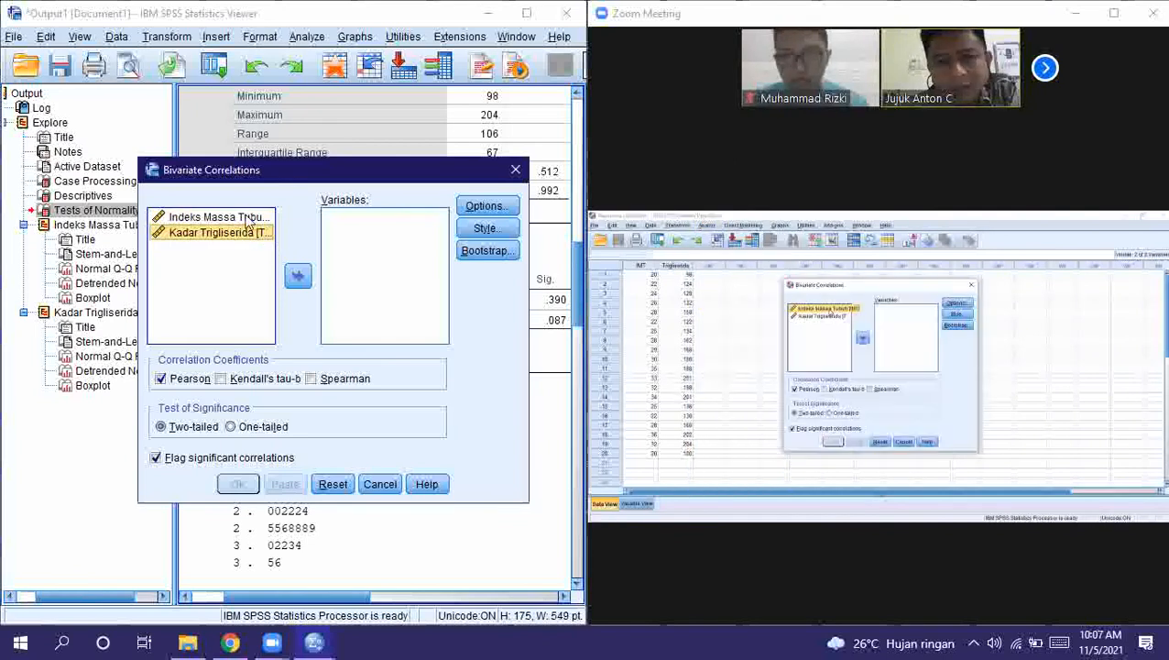
{"action": "left_click", "coordinate": [246, 221], "text": "shift"}
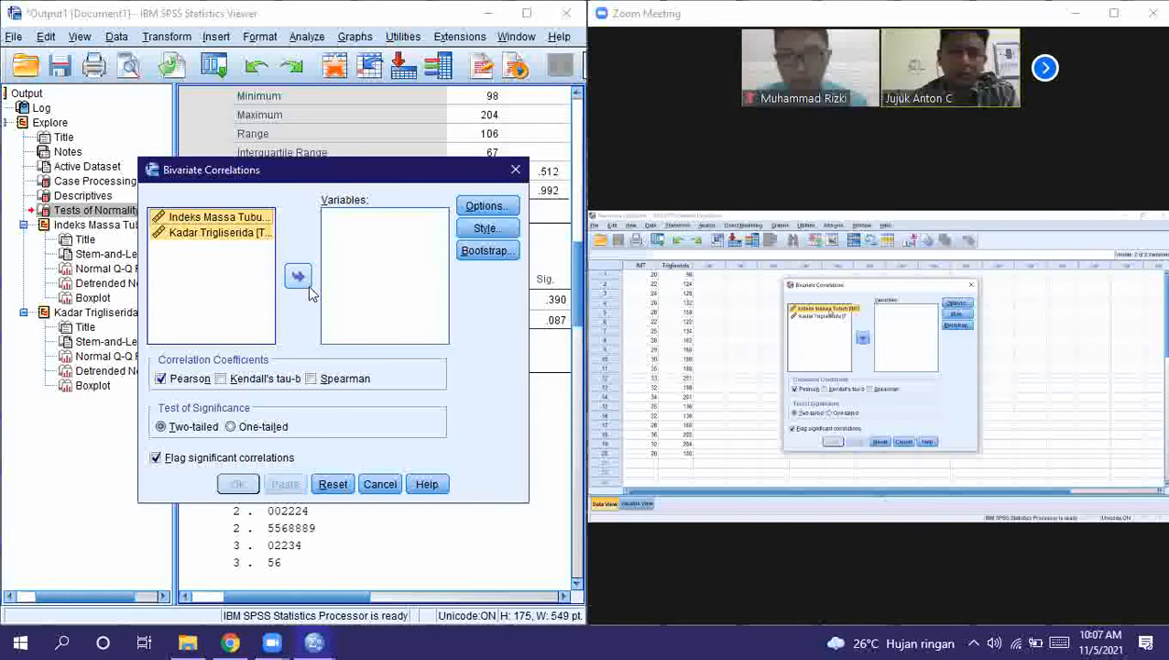
{"action": "left_click", "coordinate": [303, 280]}
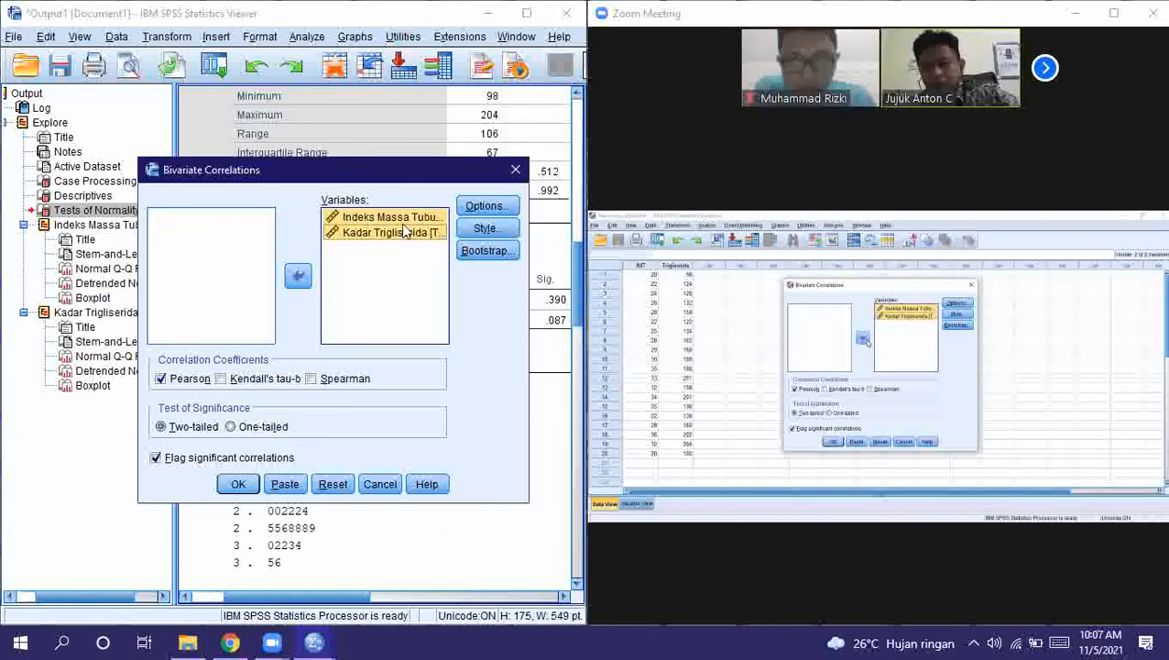
Include means and standard deviations in the statistics of the bivariate correlation
{"action": "left_click", "coordinate": [482, 210]}
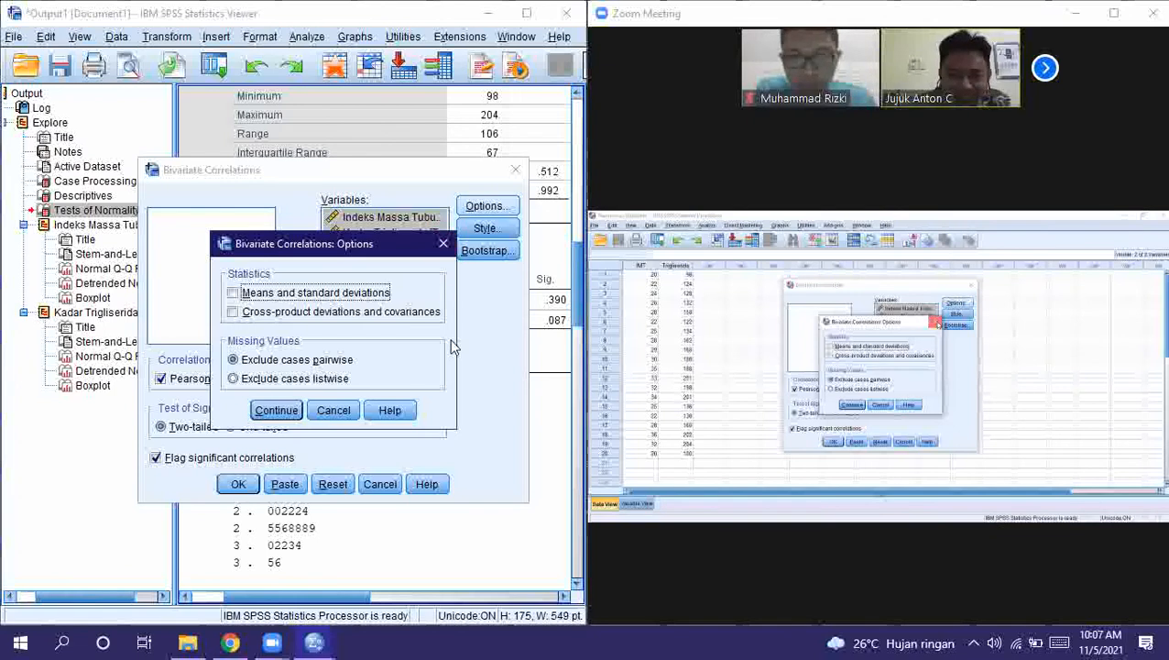
{"action": "left_click", "coordinate": [444, 244]}
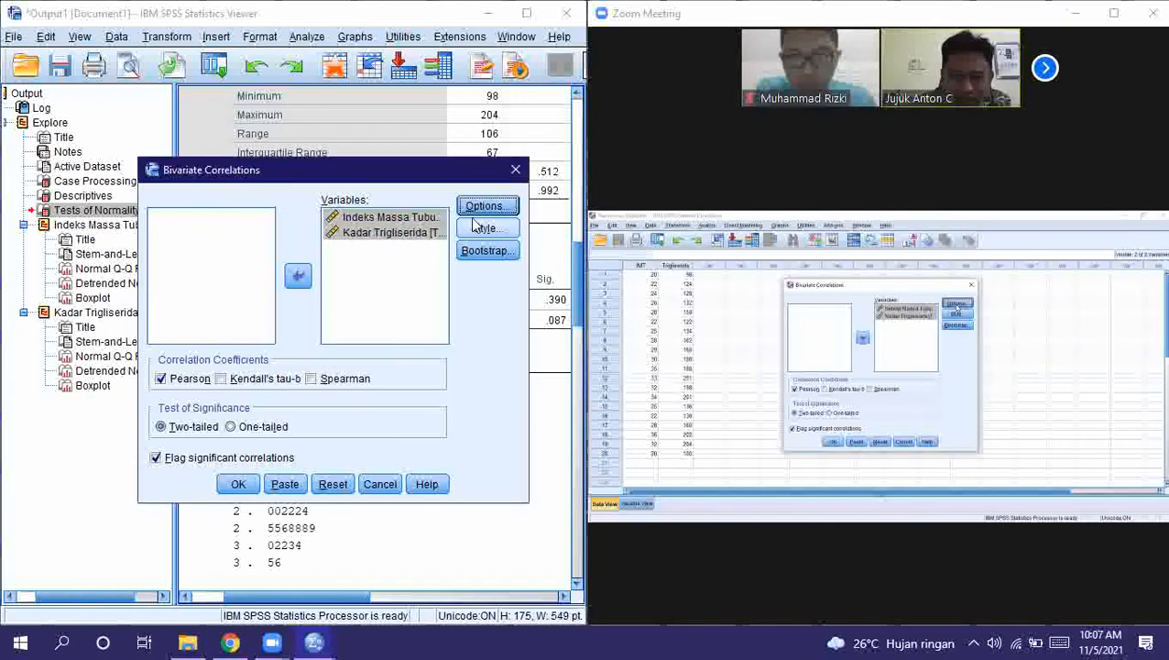
{"action": "left_click", "coordinate": [486, 207]}
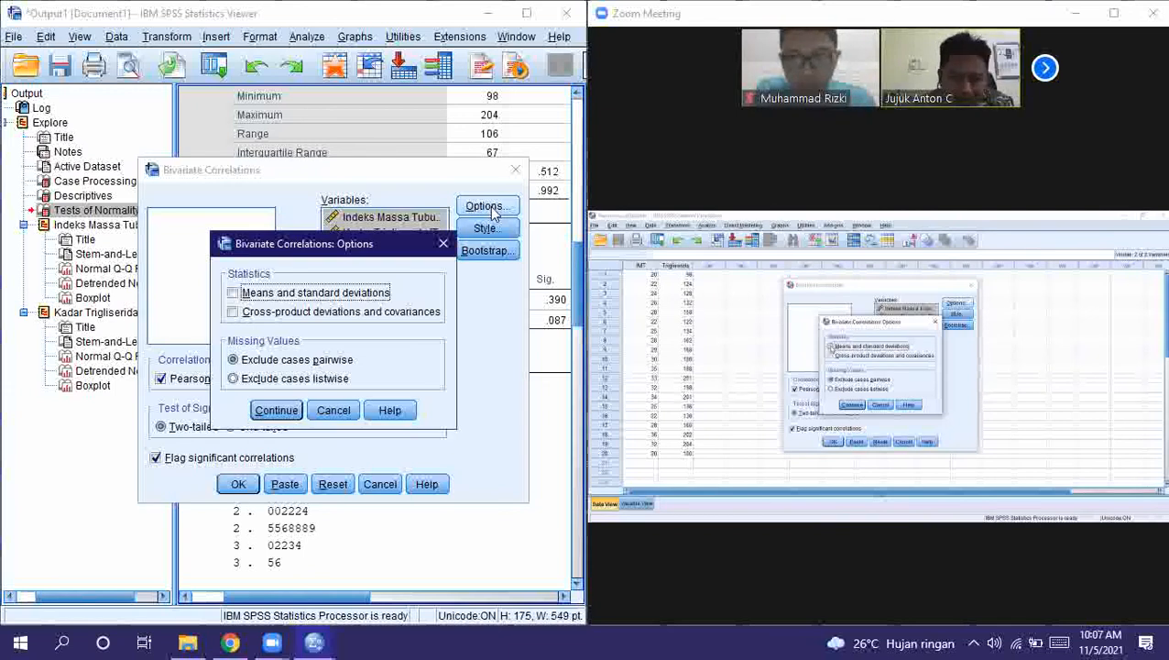
{"action": "left_click", "coordinate": [332, 295]}
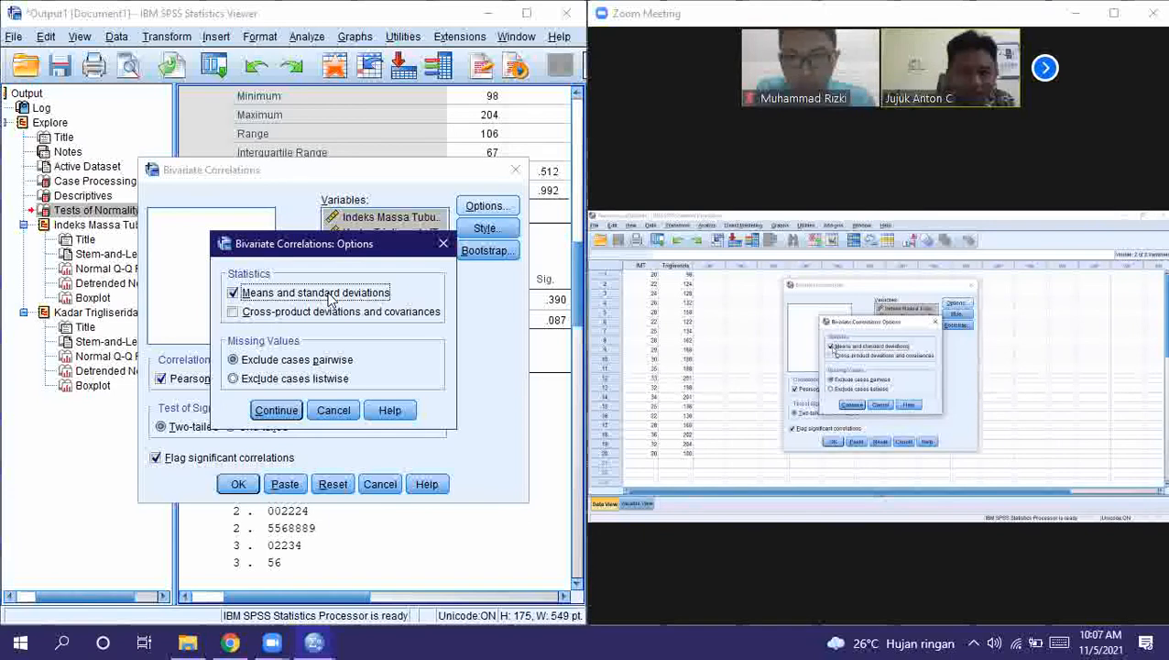
{"action": "left_click", "coordinate": [278, 413]}
Review the table style conditions and recheck the statistics options of the bivariate correlation
{"action": "left_click", "coordinate": [484, 229]}
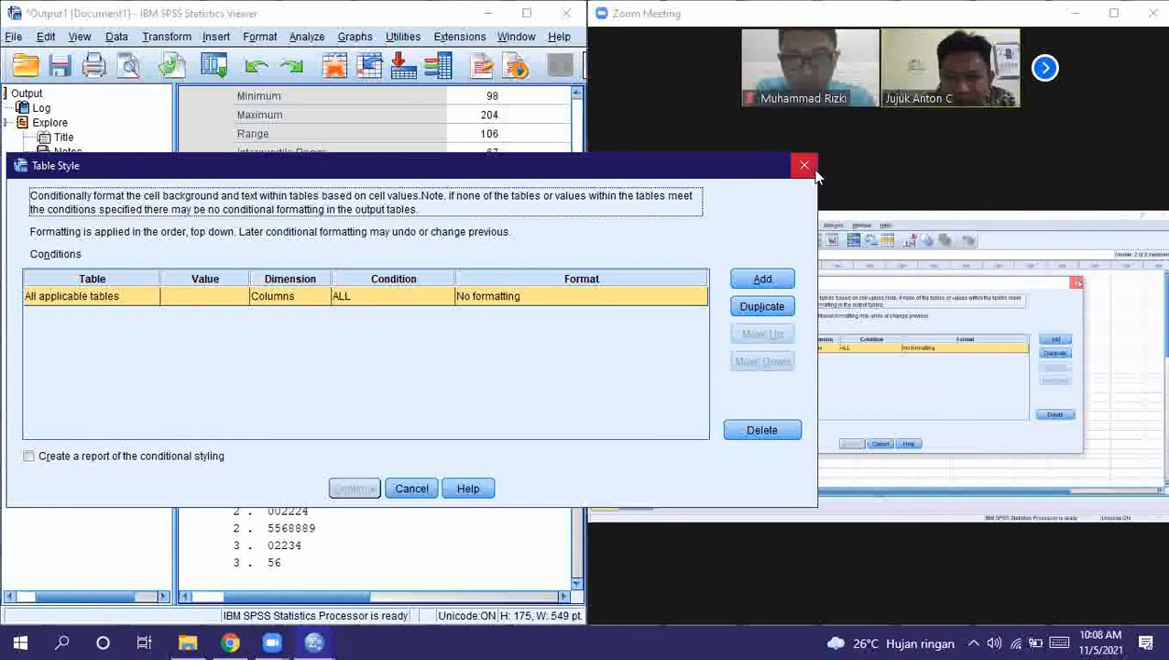
{"action": "left_click", "coordinate": [812, 171]}
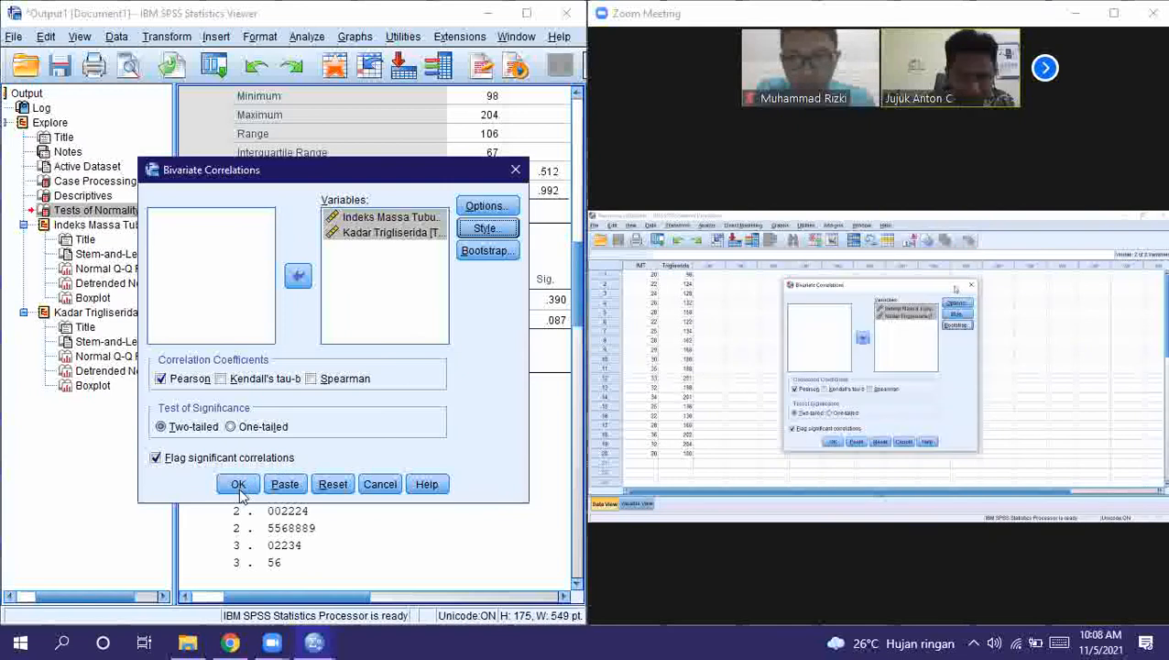
{"action": "left_click", "coordinate": [488, 209]}
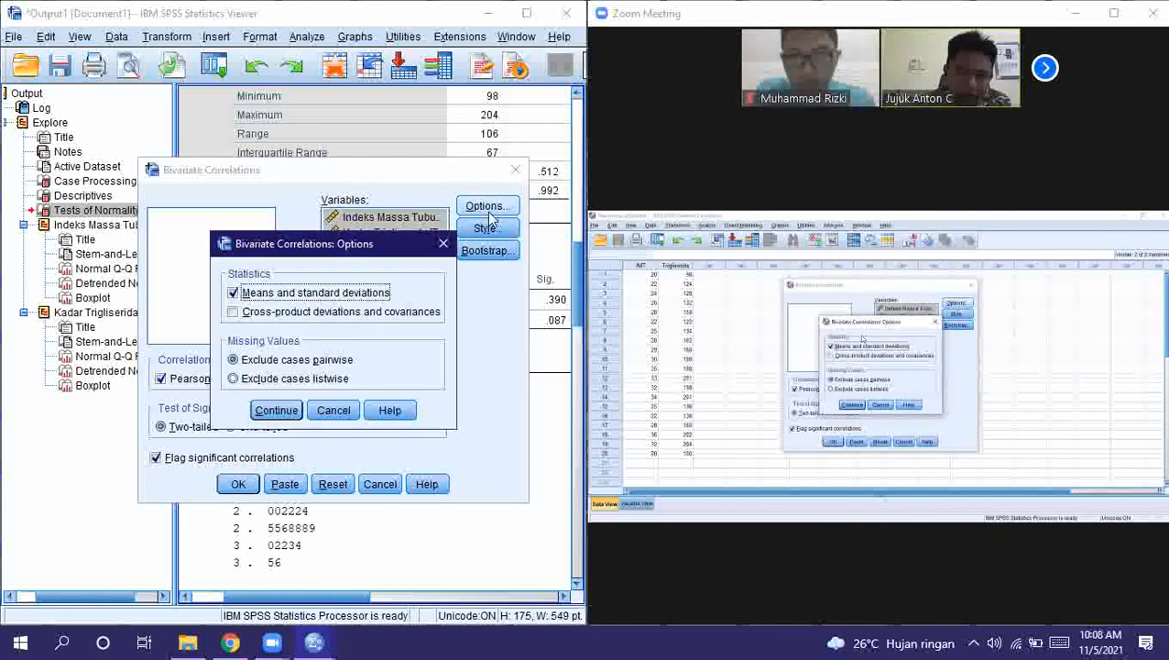
{"action": "left_click", "coordinate": [293, 416]}
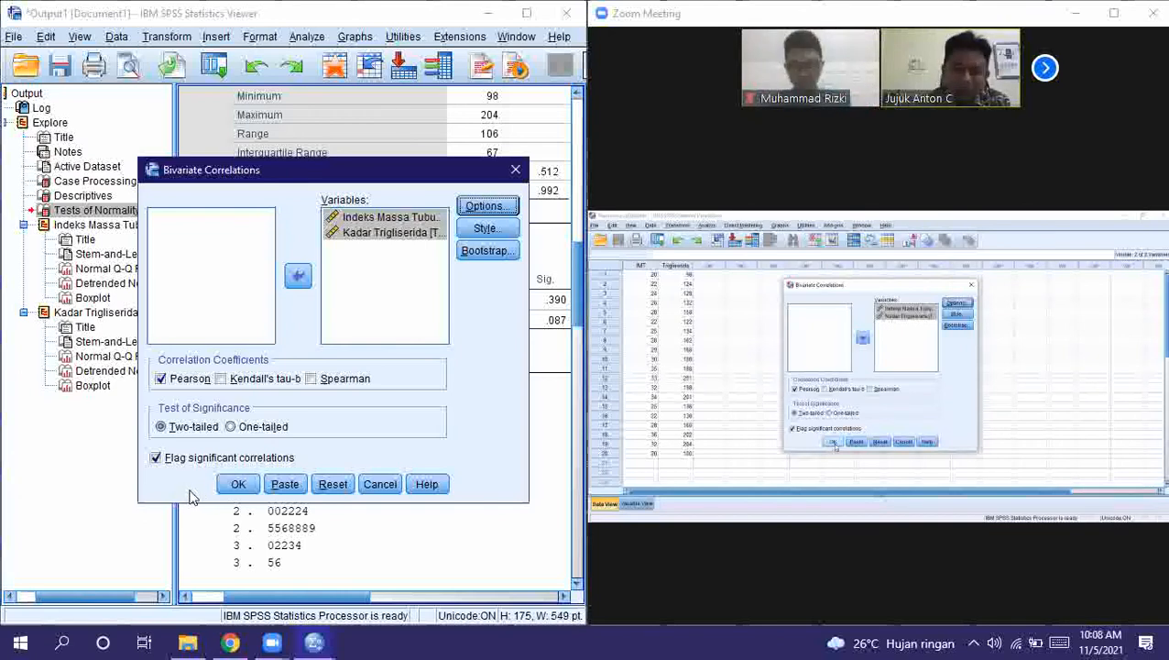
Run the two-tailed Pearson correlation and show its Correlations table in the maximized output viewer
{"action": "left_click", "coordinate": [247, 491]}
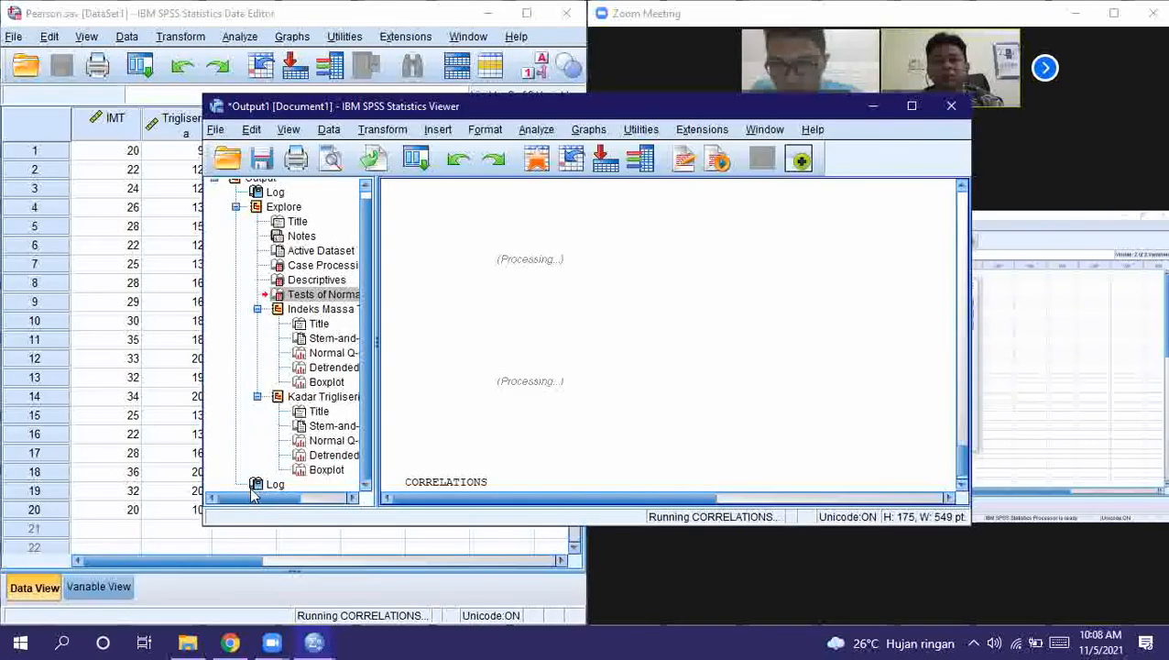
{"action": "left_click", "coordinate": [912, 107]}
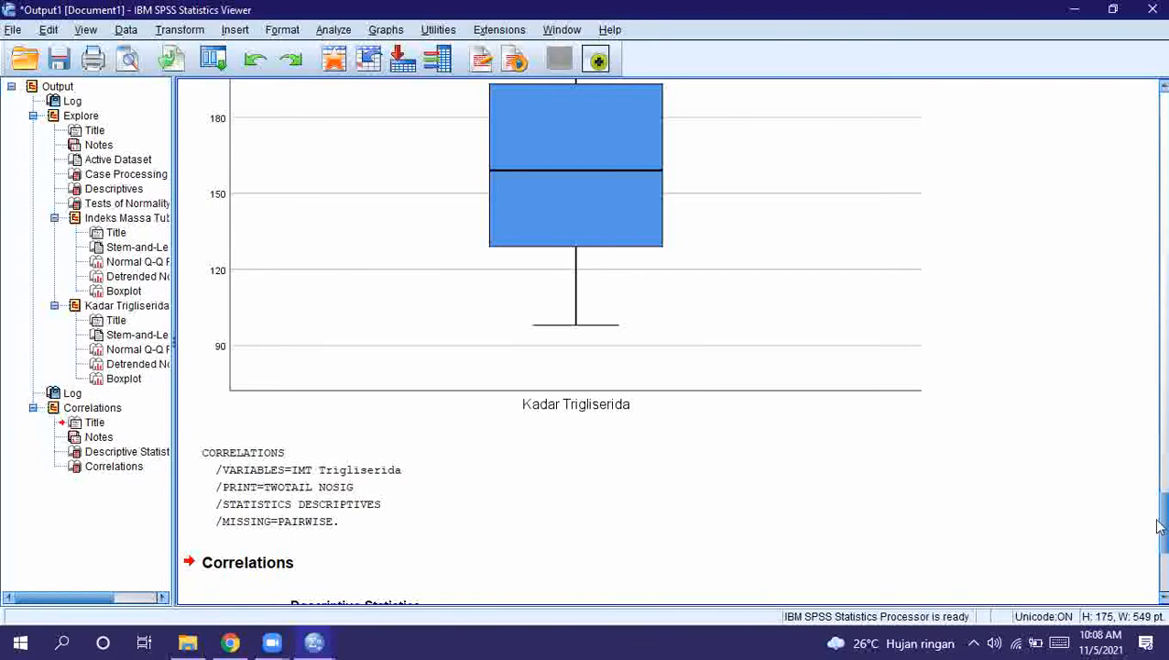
{"action": "left_click_drag", "start_coordinate": [1167, 522], "coordinate": [1165, 596]}
{"action": "left_click", "coordinate": [497, 456]}
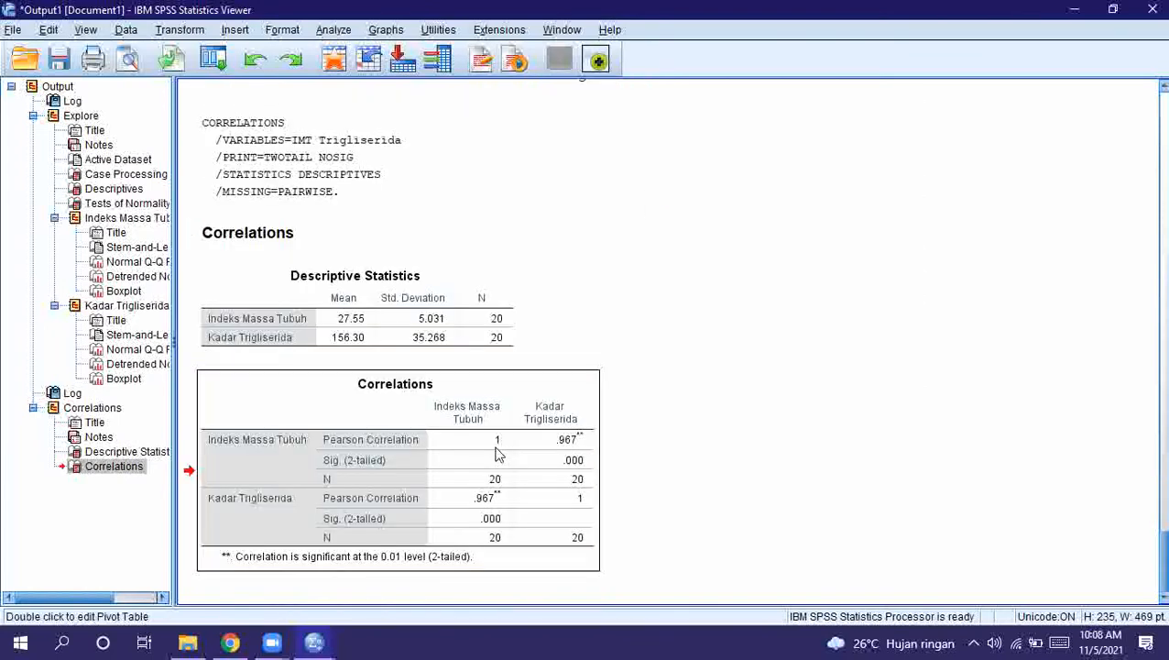
Place the output viewer and the Zoom meeting, out of full screen, side by side and show the Correlations table's Kadar Trigliserida column
{"action": "key", "text": "super+Left"}
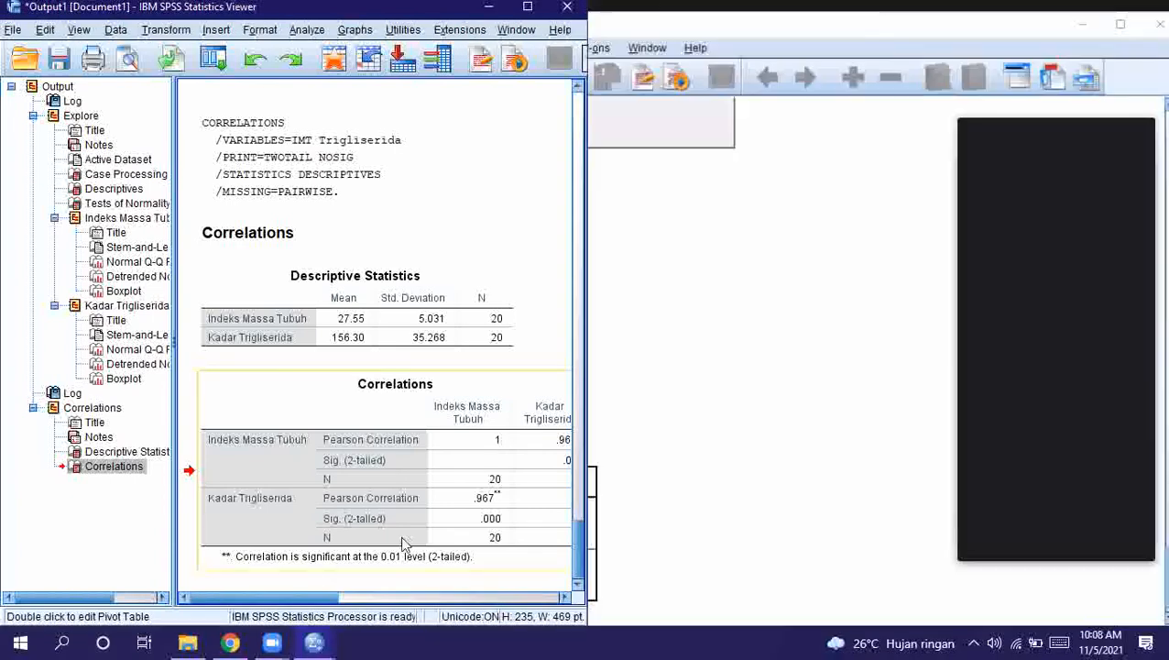
{"action": "left_click", "coordinate": [950, 146]}
{"action": "left_click", "coordinate": [1153, 21]}
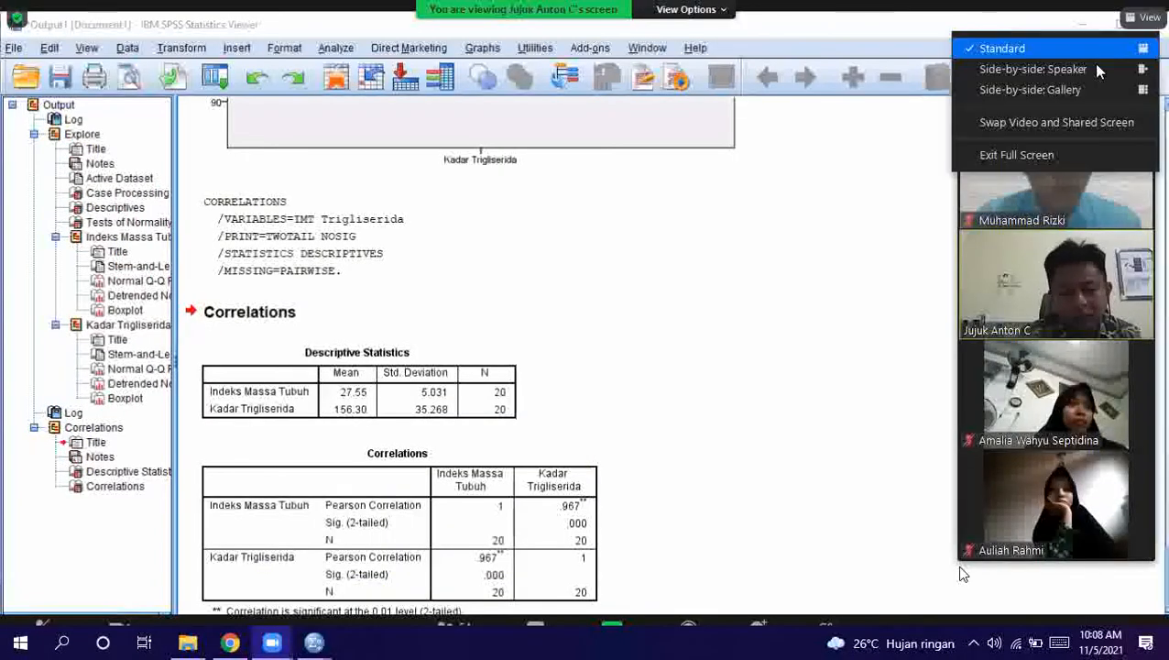
{"action": "left_click", "coordinate": [1020, 156]}
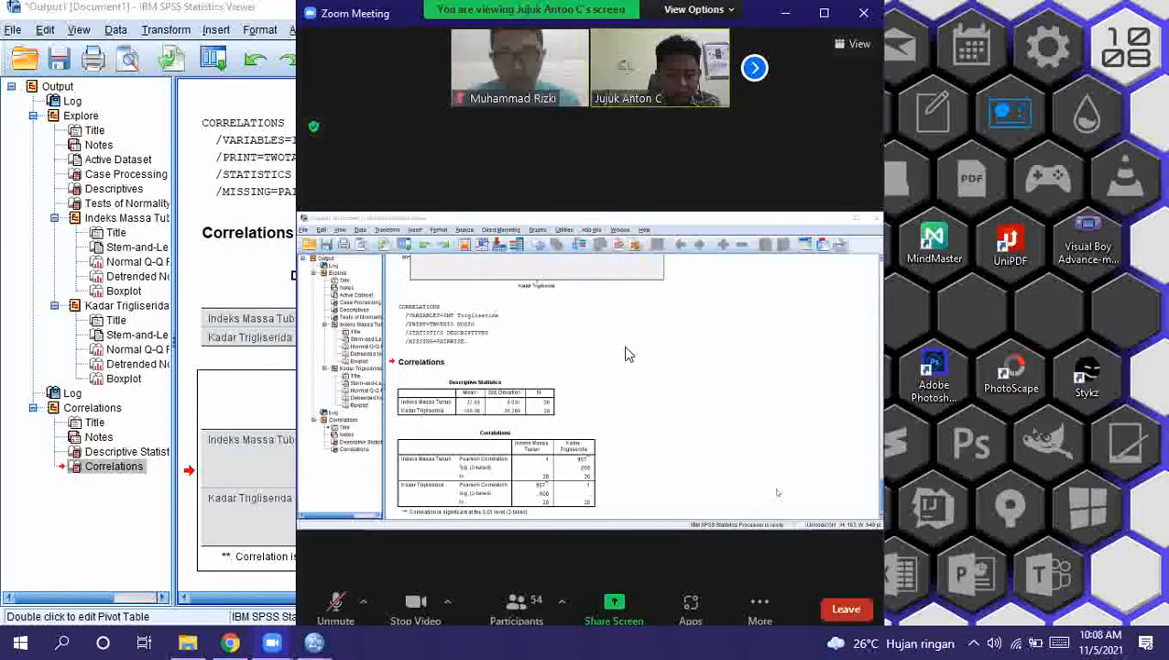
{"action": "key", "text": "super+Right"}
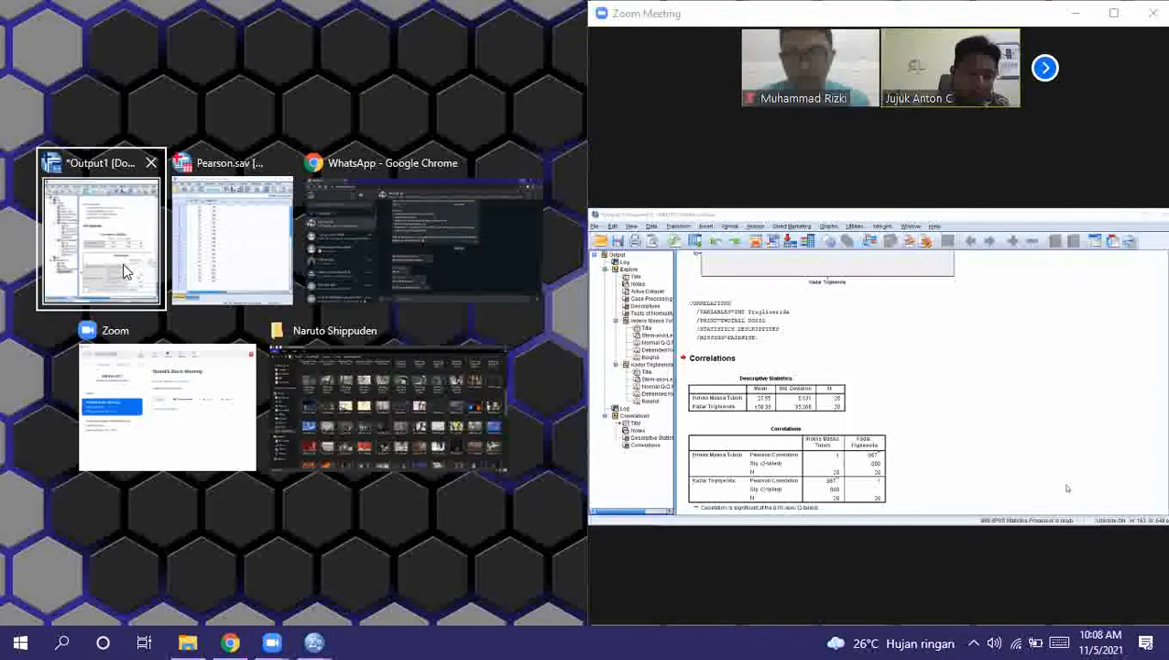
{"action": "left_click", "coordinate": [117, 248]}
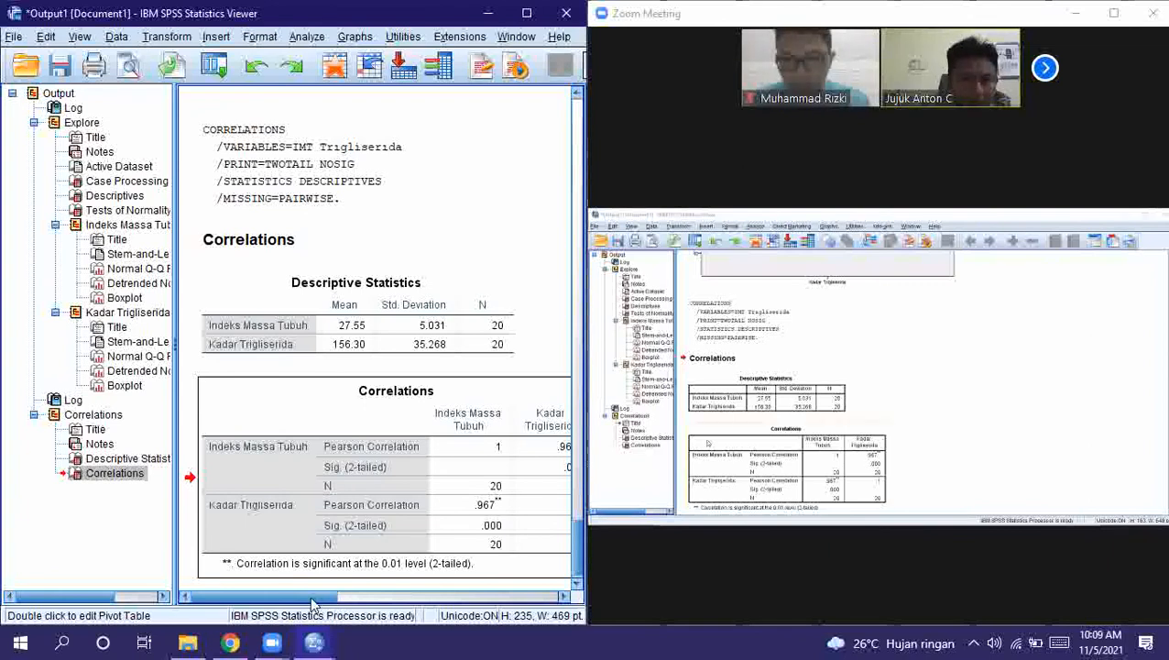
{"action": "left_click", "coordinate": [346, 594]}
{"action": "left_click_drag", "start_coordinate": [347, 594], "coordinate": [316, 597]}
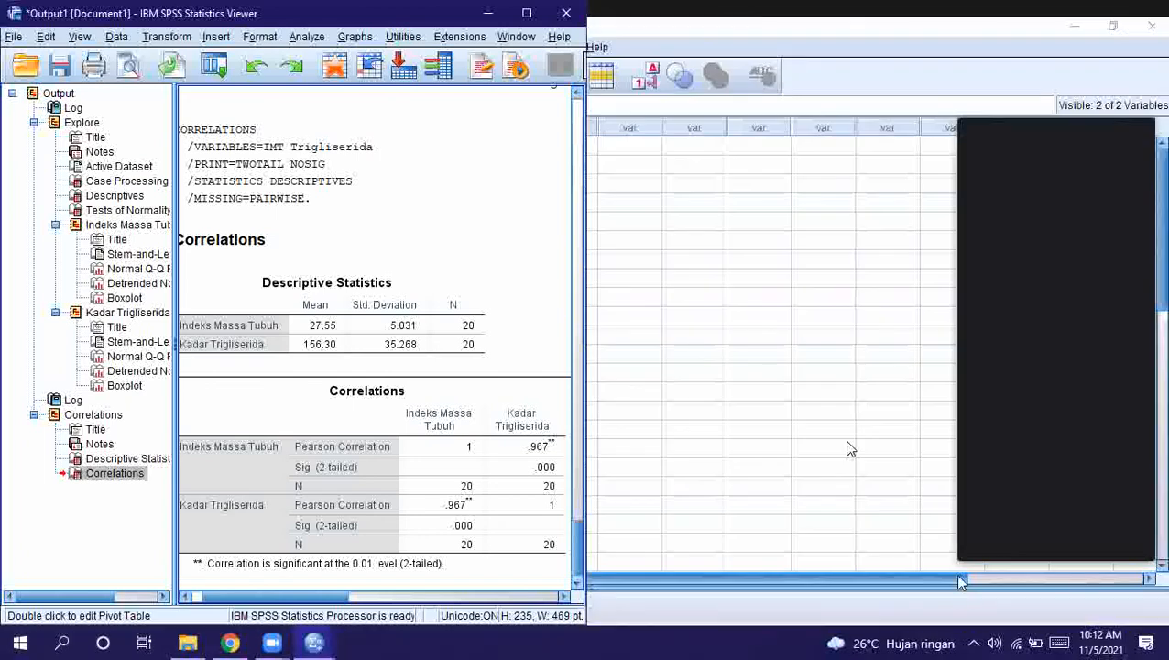
Take the Zoom meeting's shared data editor out of full screen again and bring the Correlations table's row labels back into view
{"action": "left_click", "coordinate": [1144, 17]}
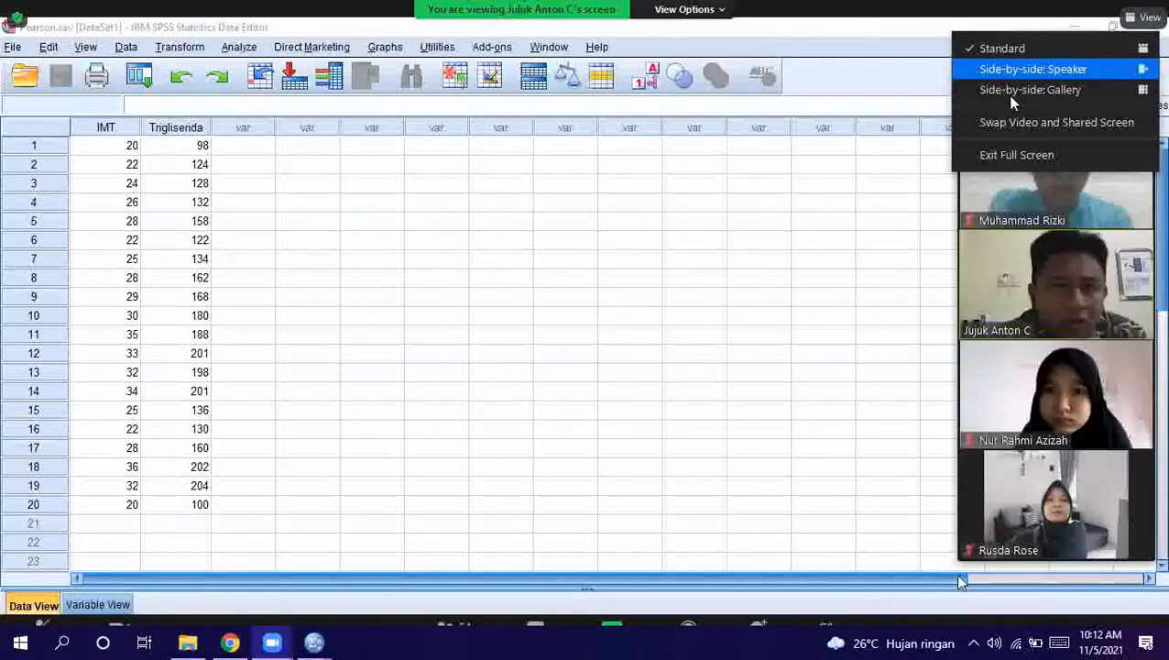
{"action": "left_click", "coordinate": [985, 157]}
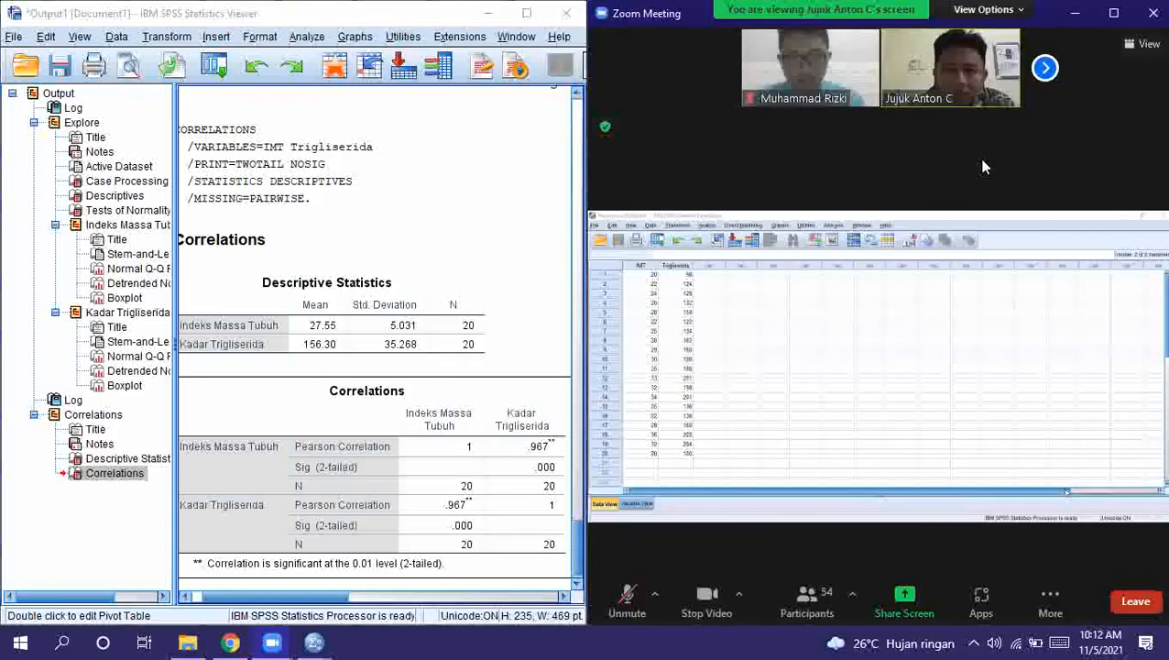
{"action": "left_click_drag", "start_coordinate": [319, 601], "coordinate": [308, 602]}
{"action": "left_click", "coordinate": [216, 563]}
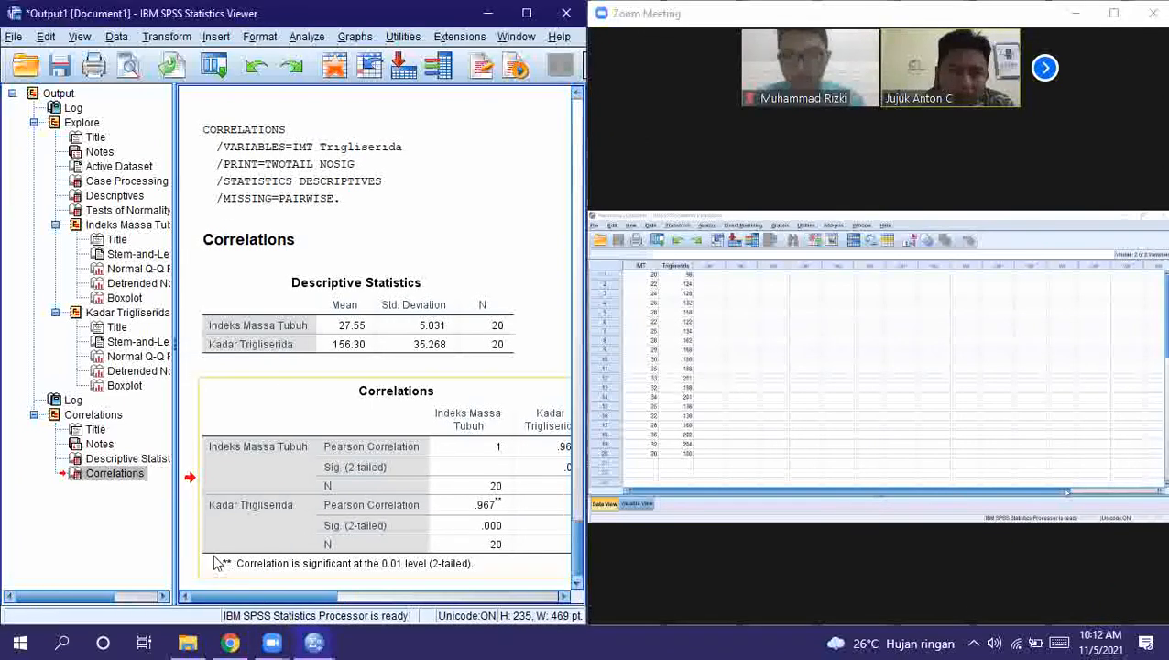
Switch to the Pearson.sav data editor and open the bivariate correlation setup
{"action": "mouse_move", "coordinate": [312, 644]}
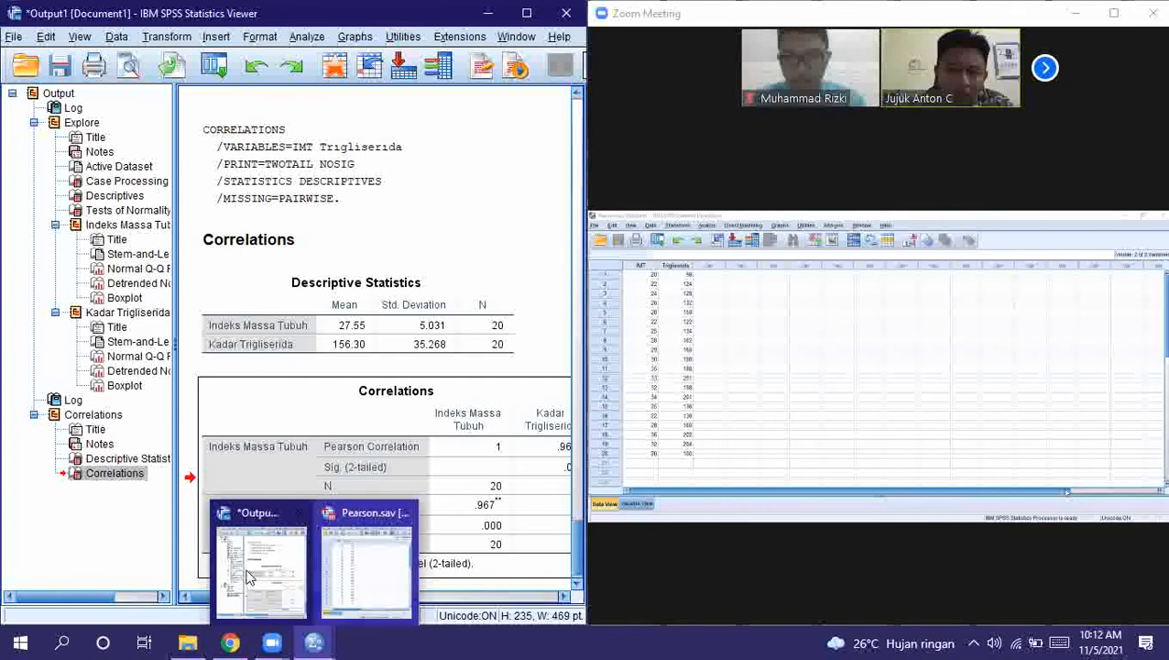
{"action": "left_click", "coordinate": [363, 561]}
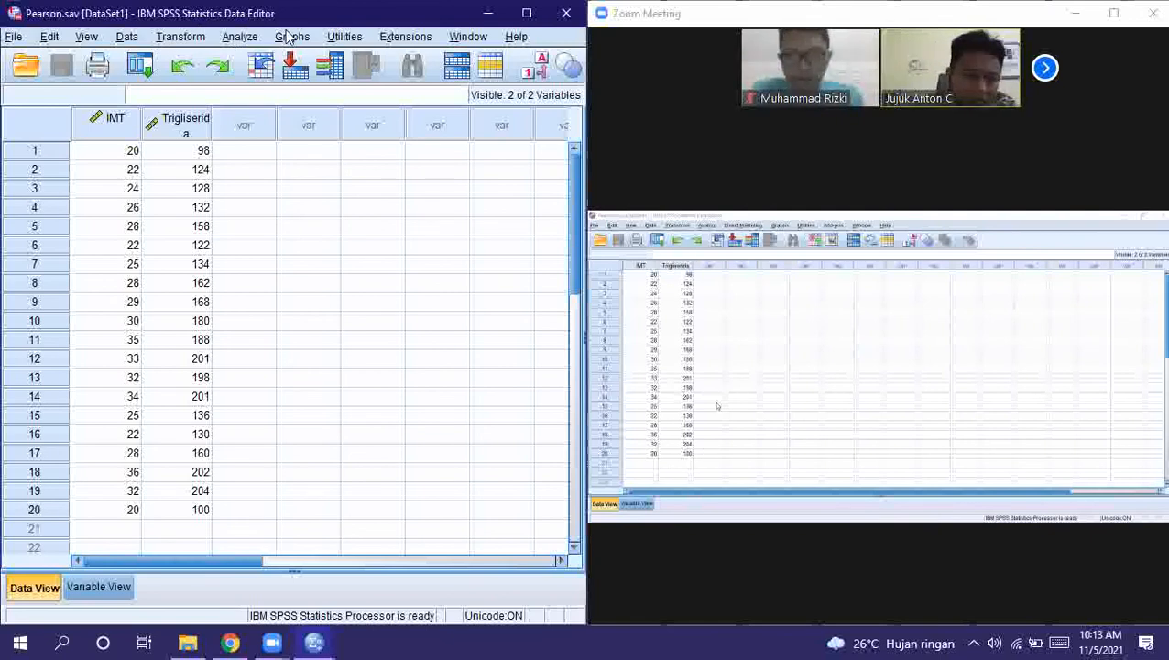
{"action": "left_click", "coordinate": [241, 39]}
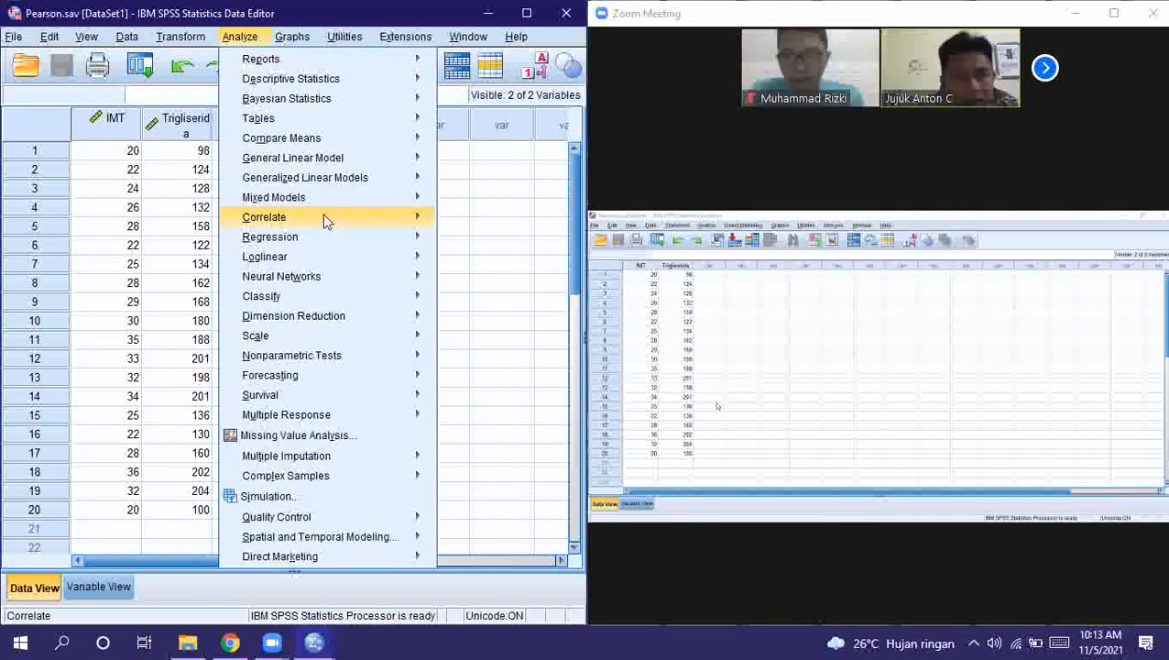
{"action": "mouse_move", "coordinate": [357, 226]}
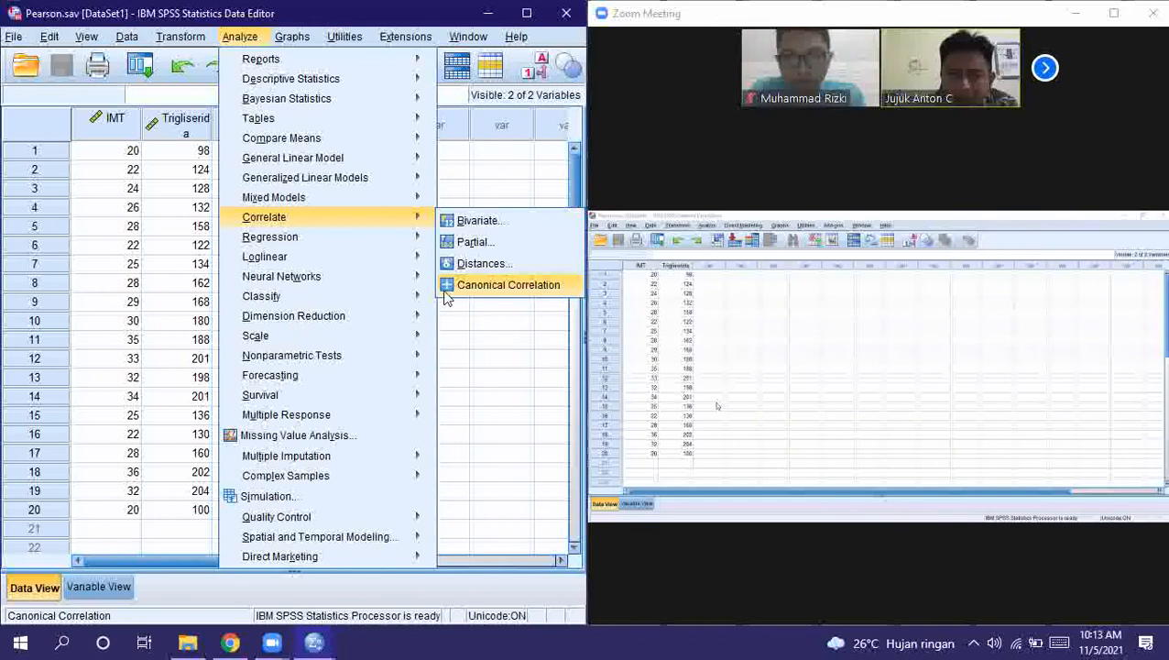
{"action": "mouse_move", "coordinate": [411, 268]}
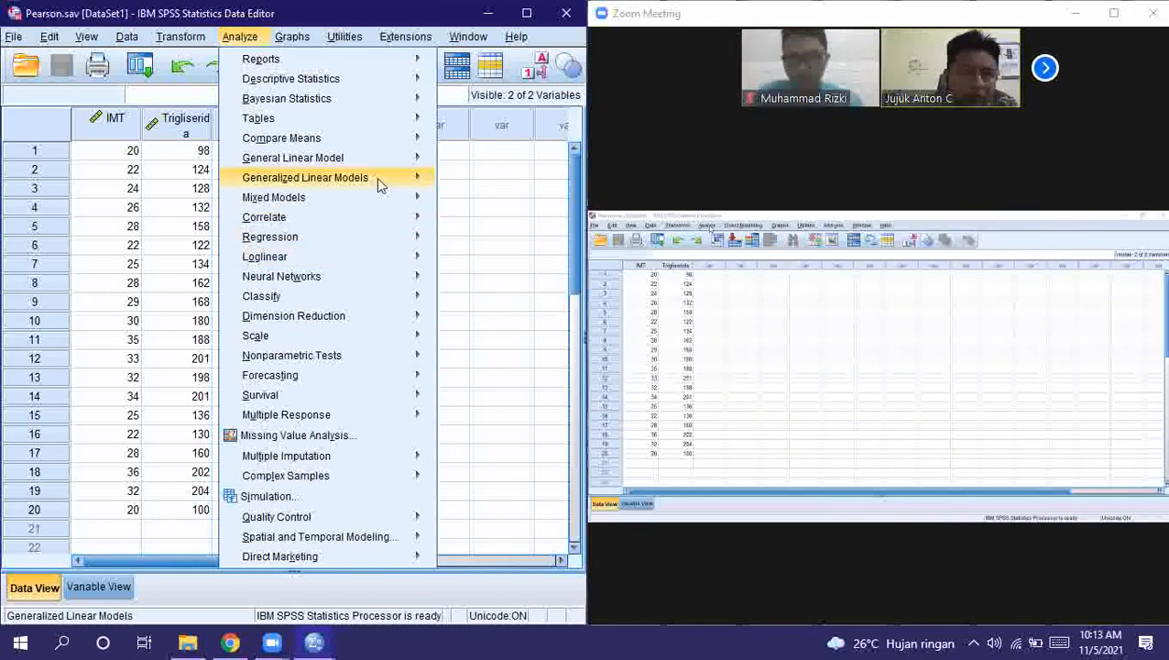
{"action": "mouse_move", "coordinate": [376, 176]}
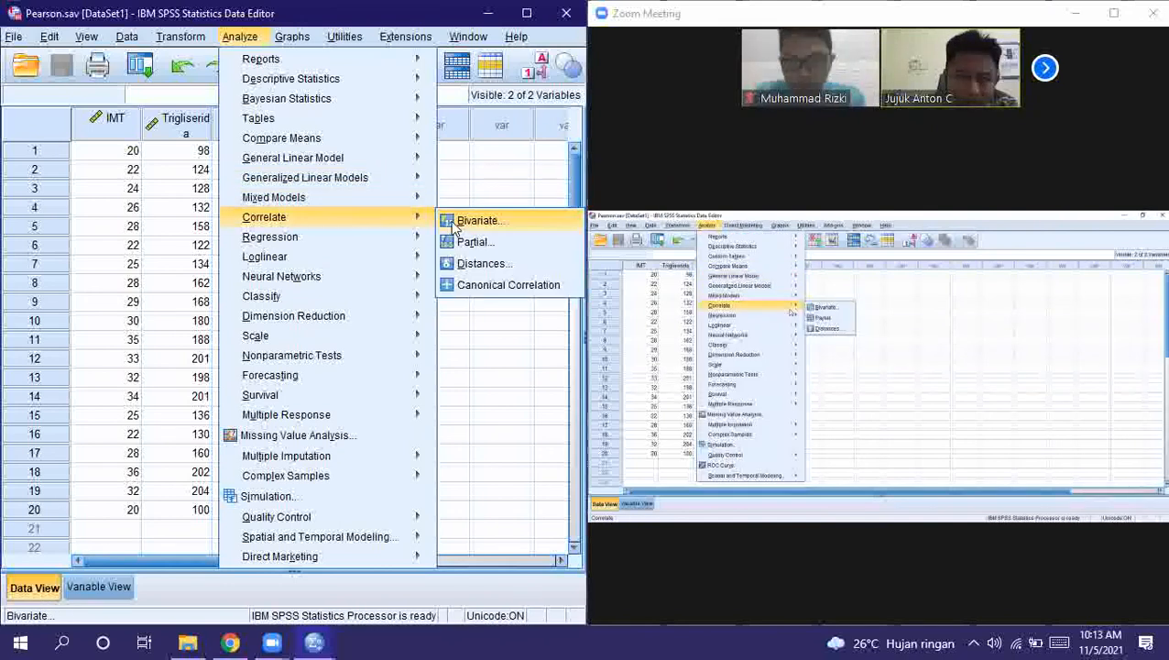
{"action": "left_click", "coordinate": [458, 220]}
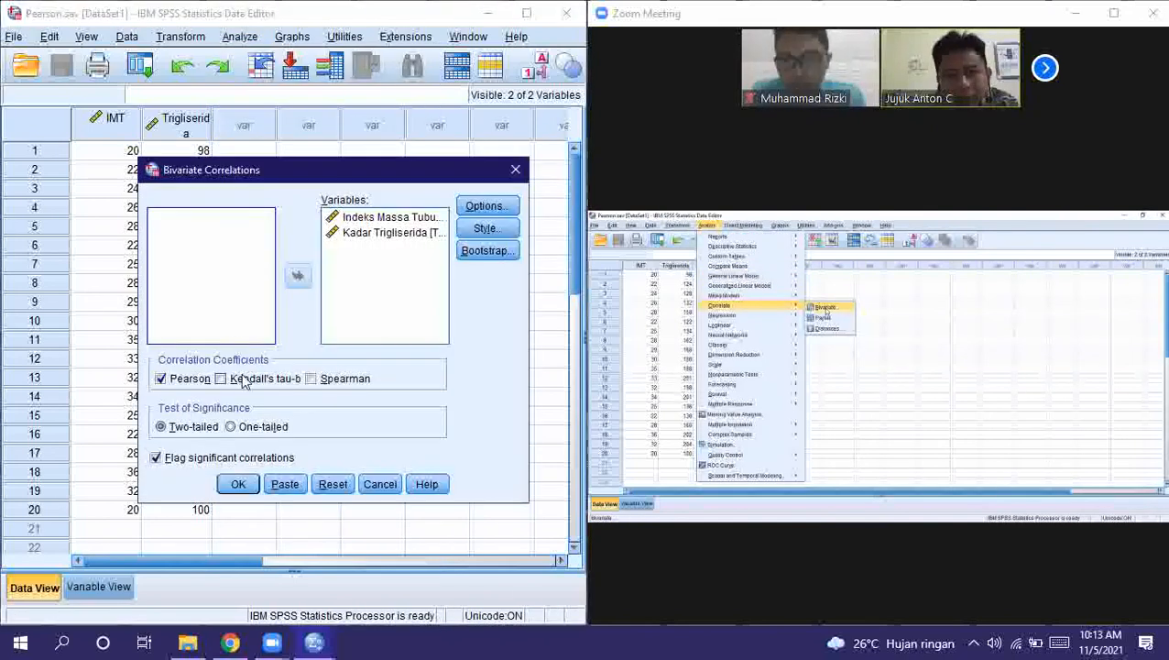
Select Spearman instead of Pearson as the coefficient, check the statistics options and run the two-tailed correlation of IMT and Trigliserida
{"action": "left_click", "coordinate": [330, 381]}
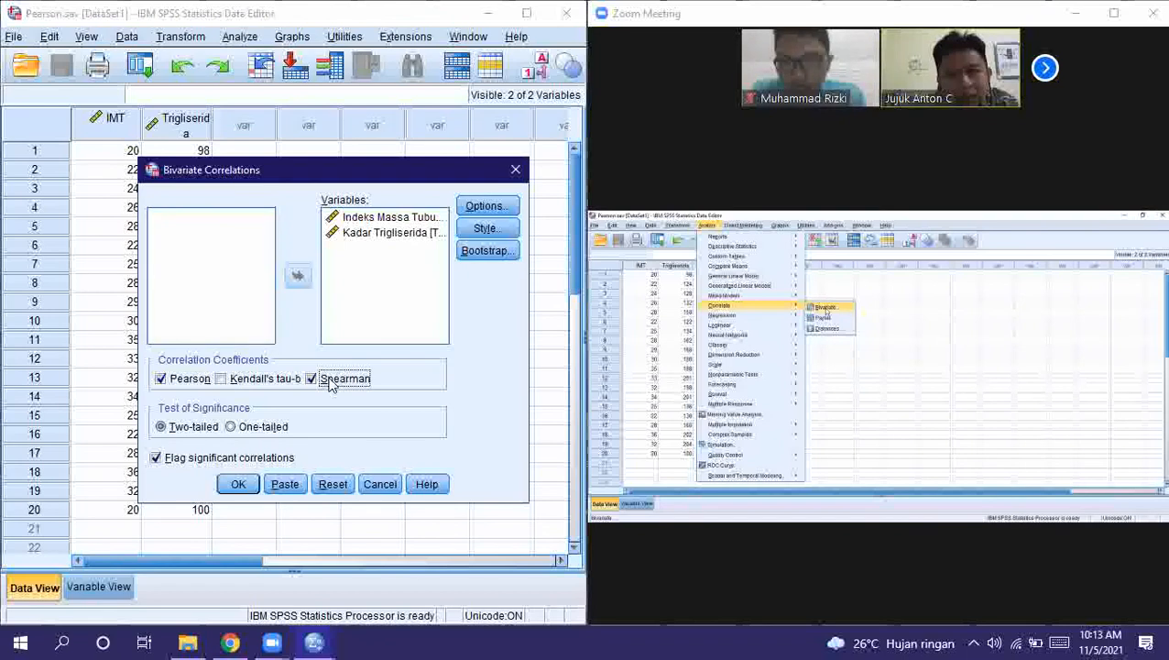
{"action": "left_click", "coordinate": [183, 383]}
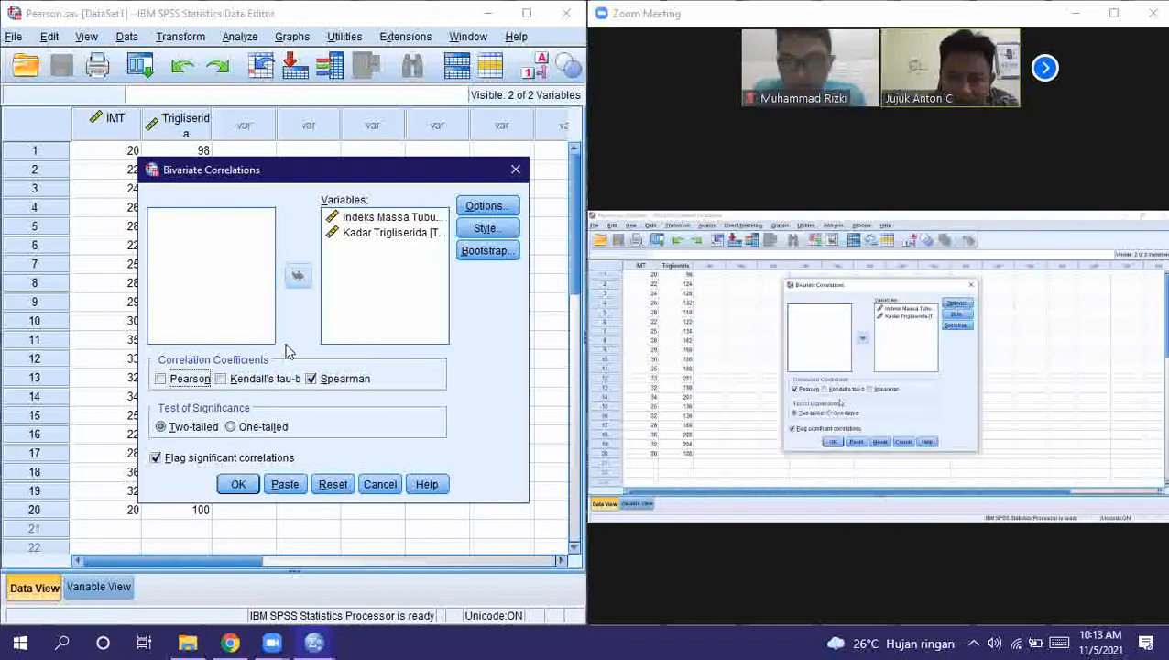
{"action": "left_click", "coordinate": [486, 206]}
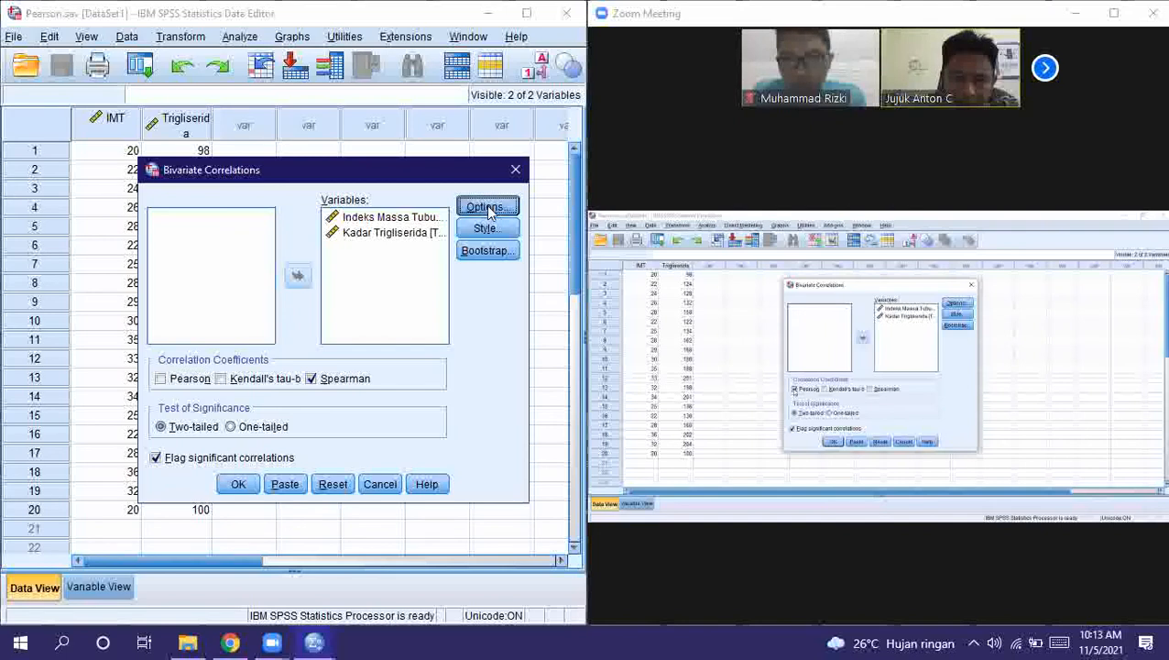
{"action": "left_click", "coordinate": [275, 411]}
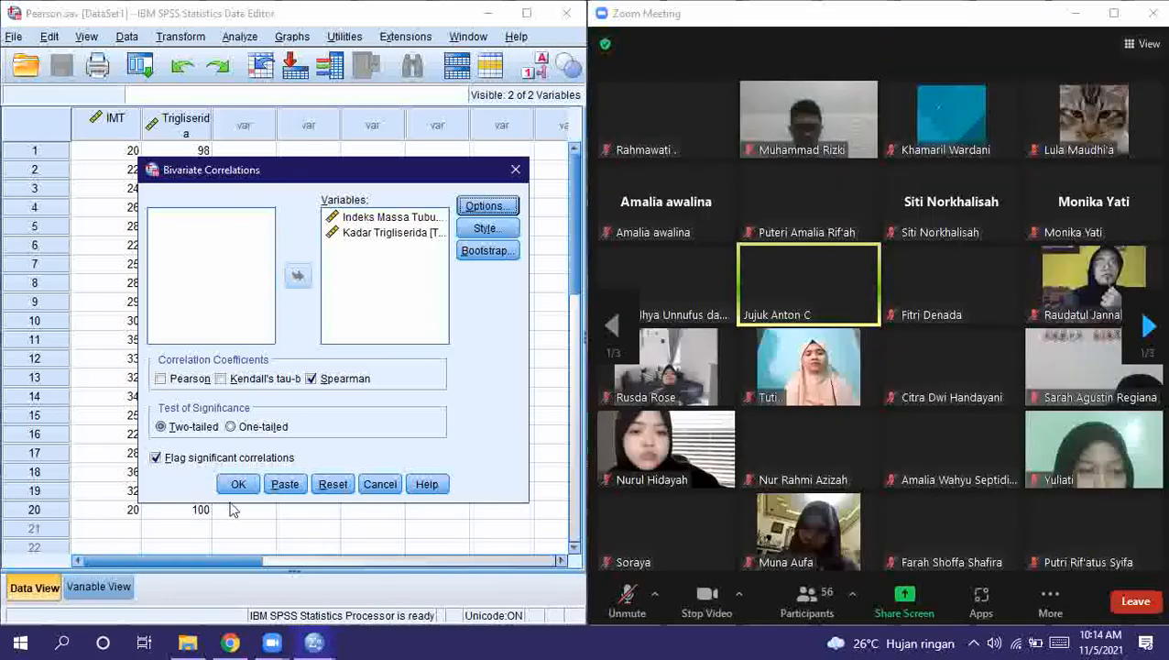
{"action": "left_click", "coordinate": [236, 486]}
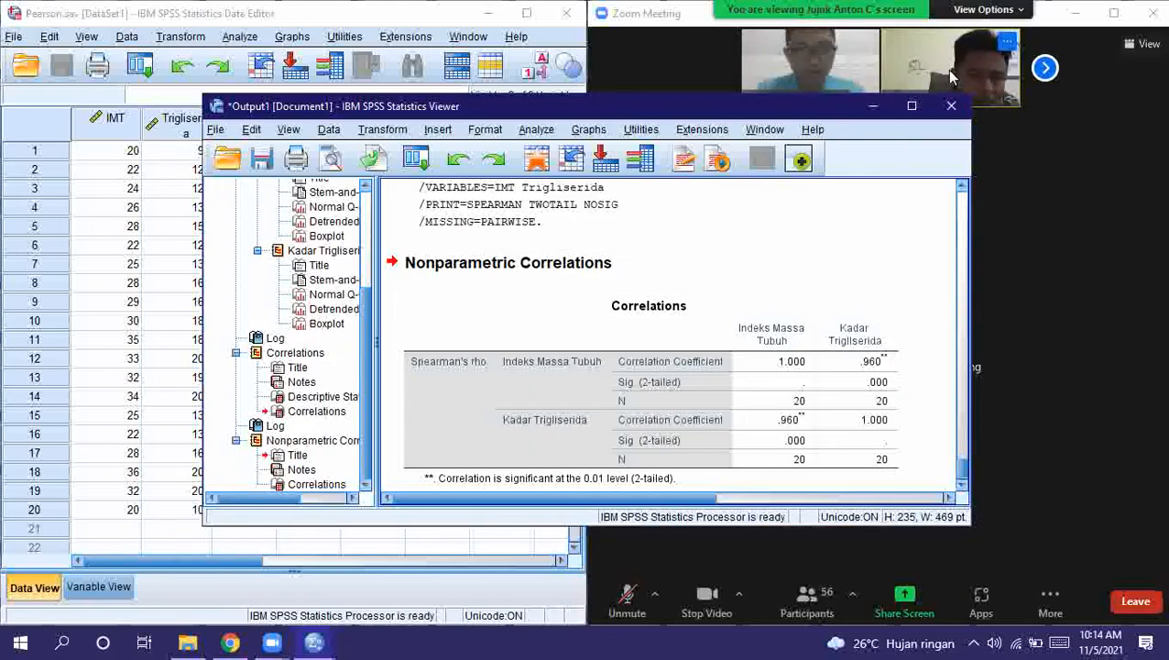
Place the output viewer and the Zoom meeting, out of full screen, side by side and show the value columns of the Spearman Correlations table
{"action": "left_click", "coordinate": [915, 107]}
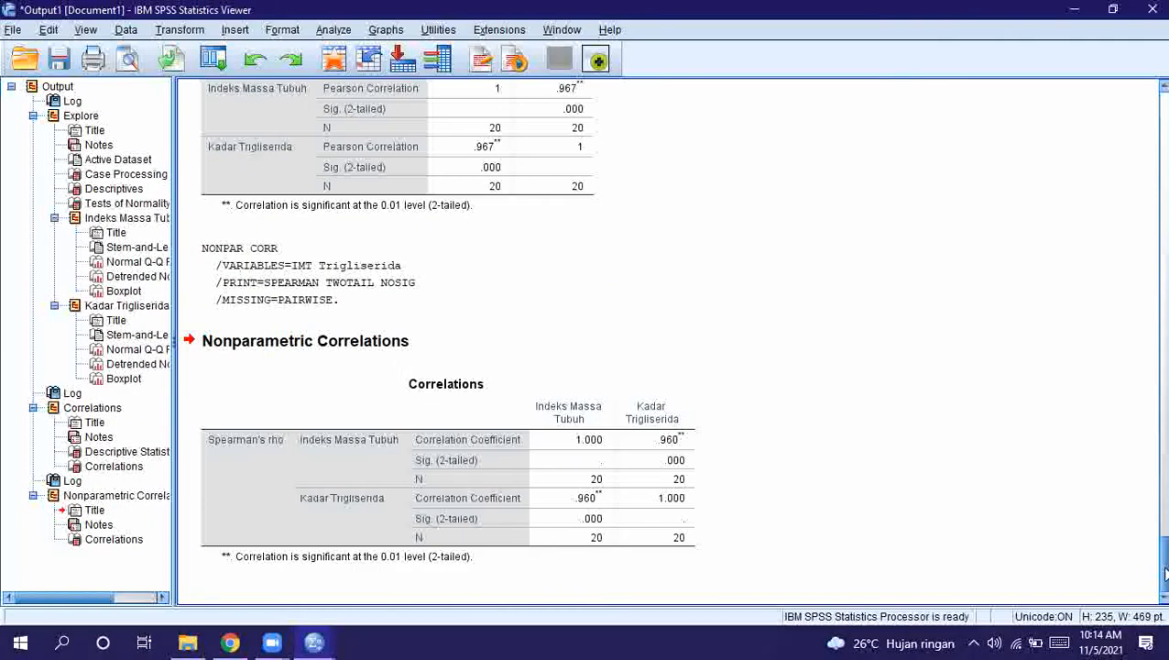
{"action": "left_click", "coordinate": [577, 500]}
{"action": "key", "text": "super+Left"}
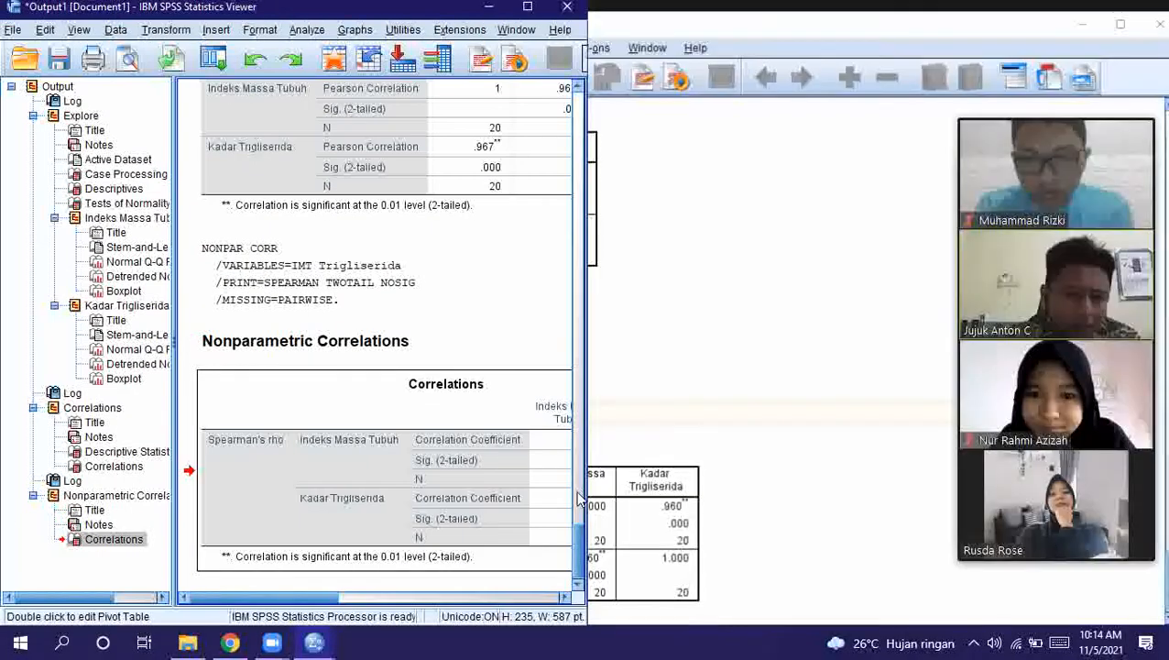
{"action": "left_click", "coordinate": [1143, 17]}
{"action": "left_click", "coordinate": [990, 155]}
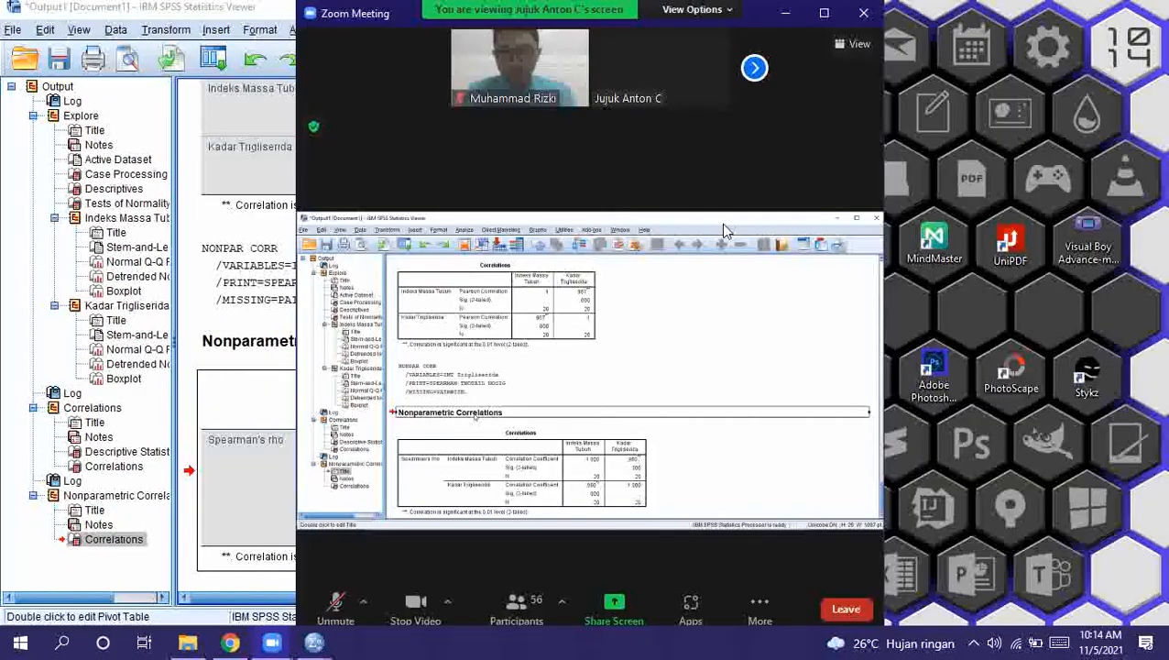
{"action": "key", "text": "super+Right"}
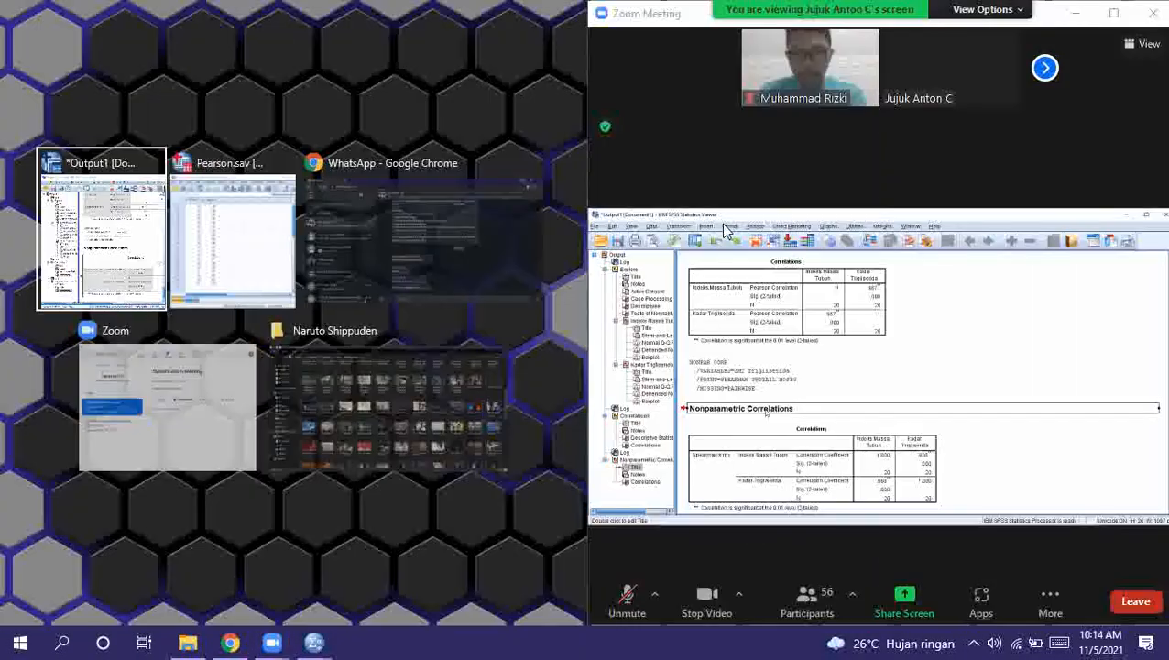
{"action": "left_click", "coordinate": [139, 242]}
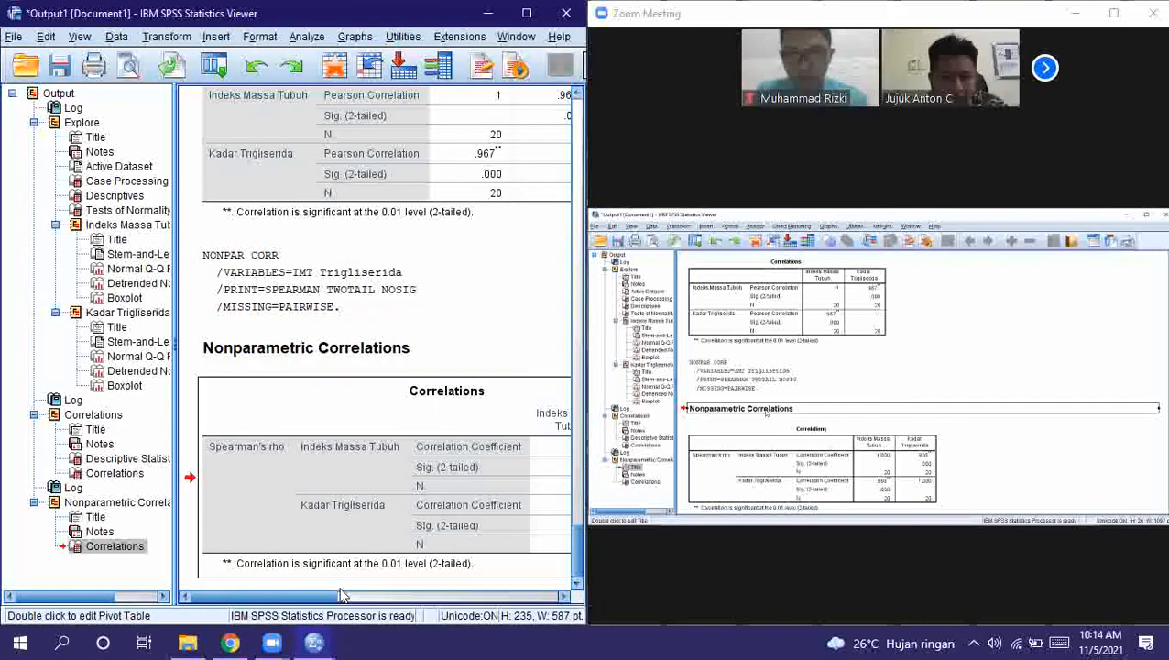
{"action": "left_click_drag", "start_coordinate": [327, 600], "coordinate": [370, 601]}
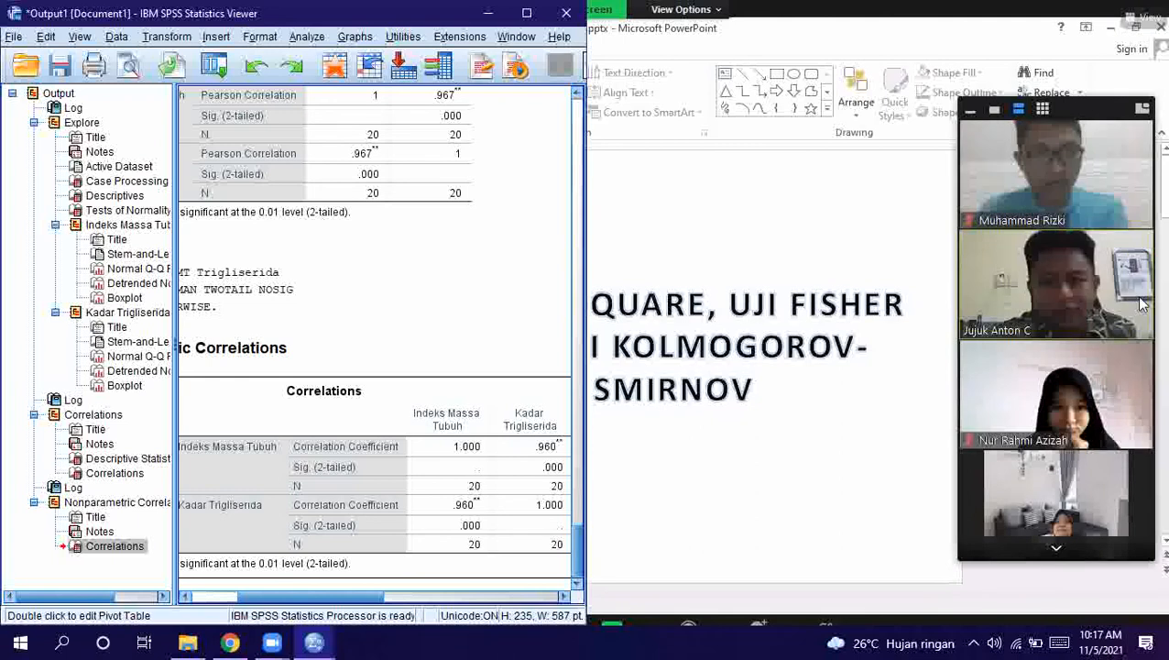
Take the Zoom meeting with the shared chi-square presentation out of full screen and maximize its window
{"action": "left_click", "coordinate": [1145, 17]}
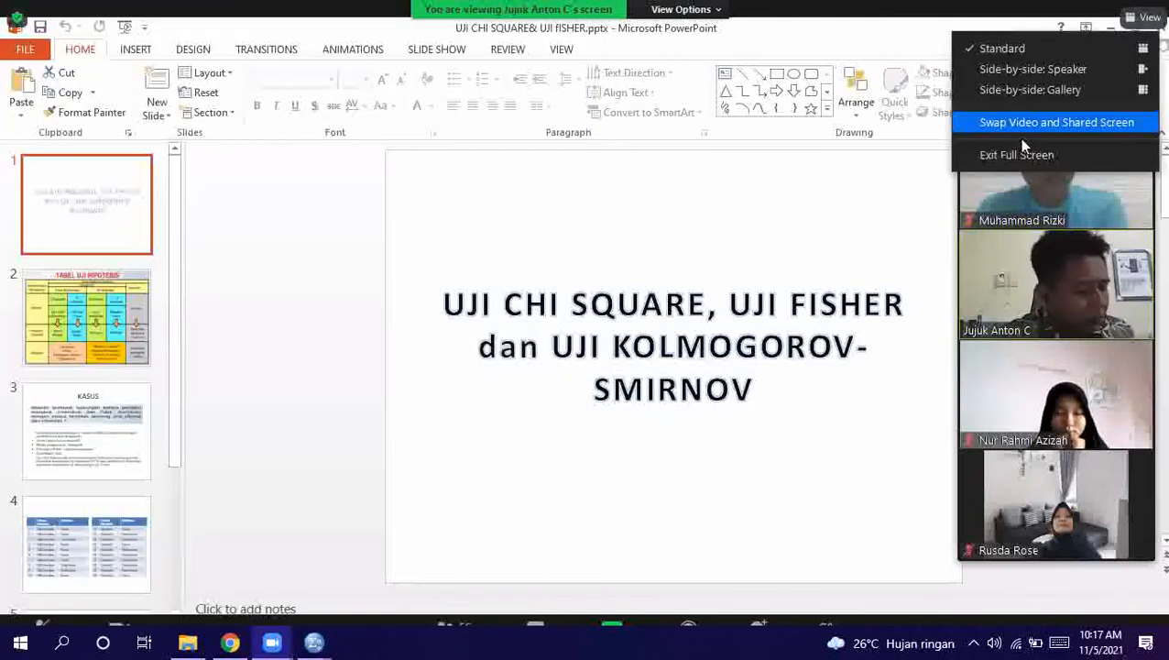
{"action": "left_click", "coordinate": [1011, 156]}
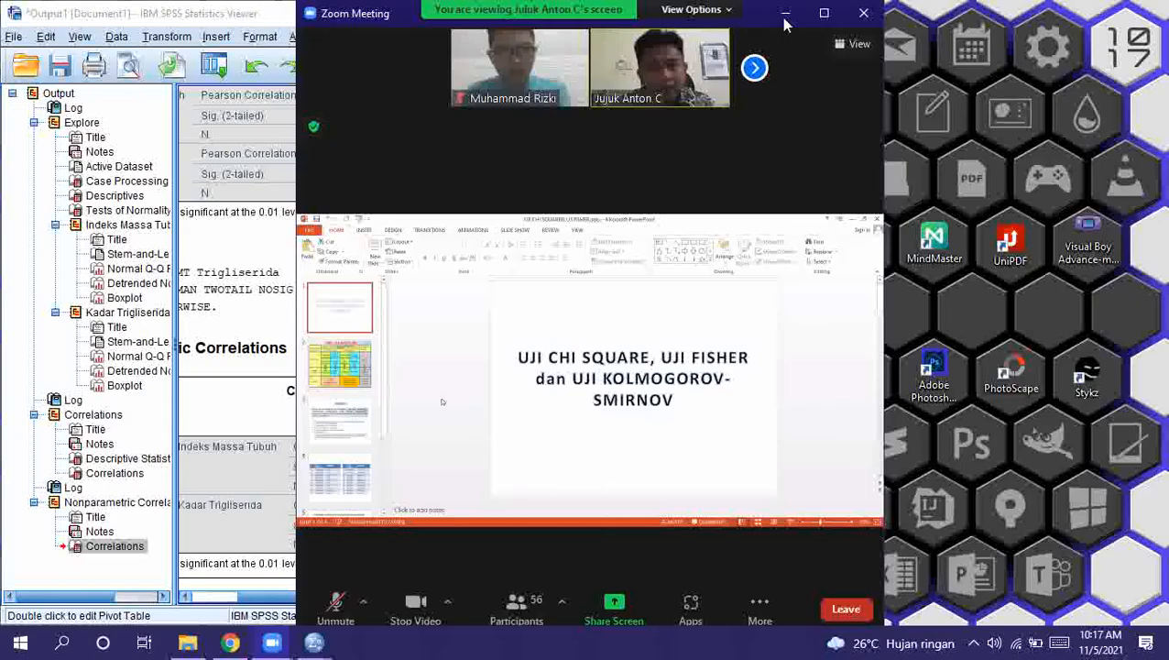
{"action": "left_click", "coordinate": [824, 13]}
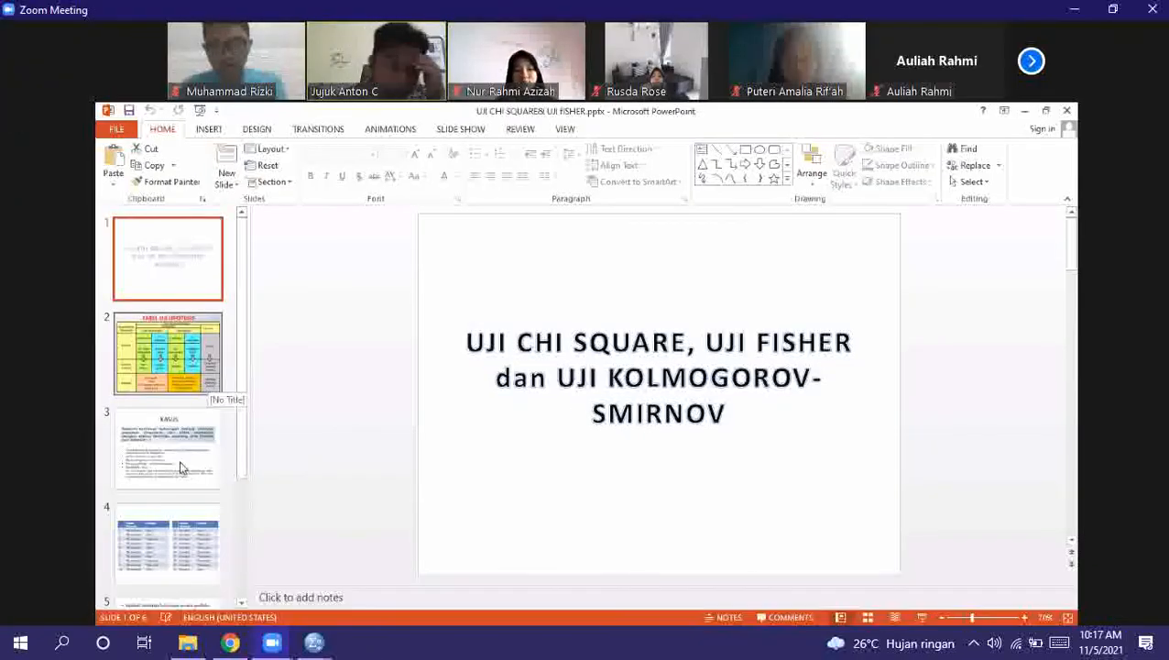
{"action": "mouse_move", "coordinate": [327, 649]}
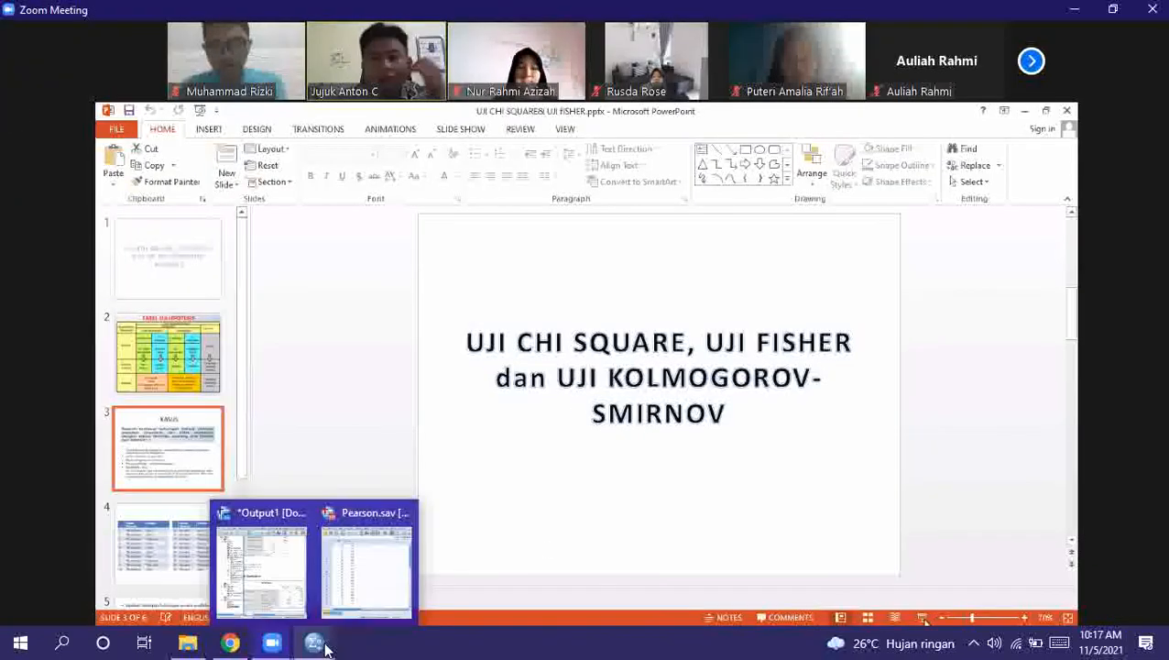
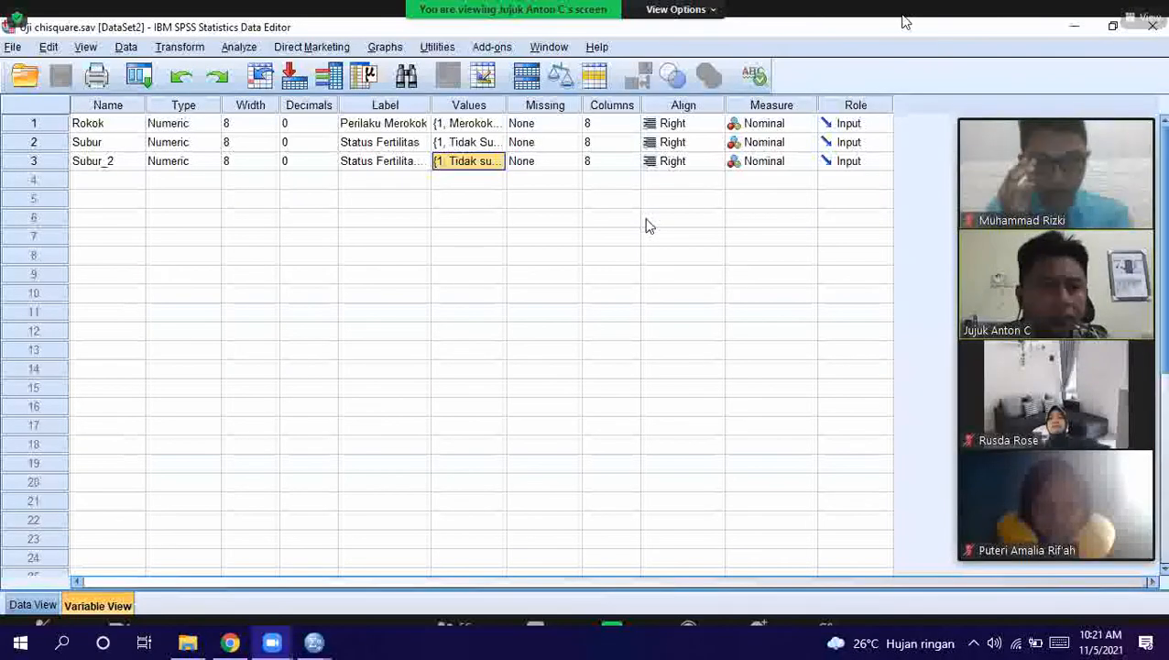
Take the Zoom meeting out of full screen and show the variable definitions of Uji chisquare.sav through the Measure column
{"action": "left_click", "coordinate": [1144, 17]}
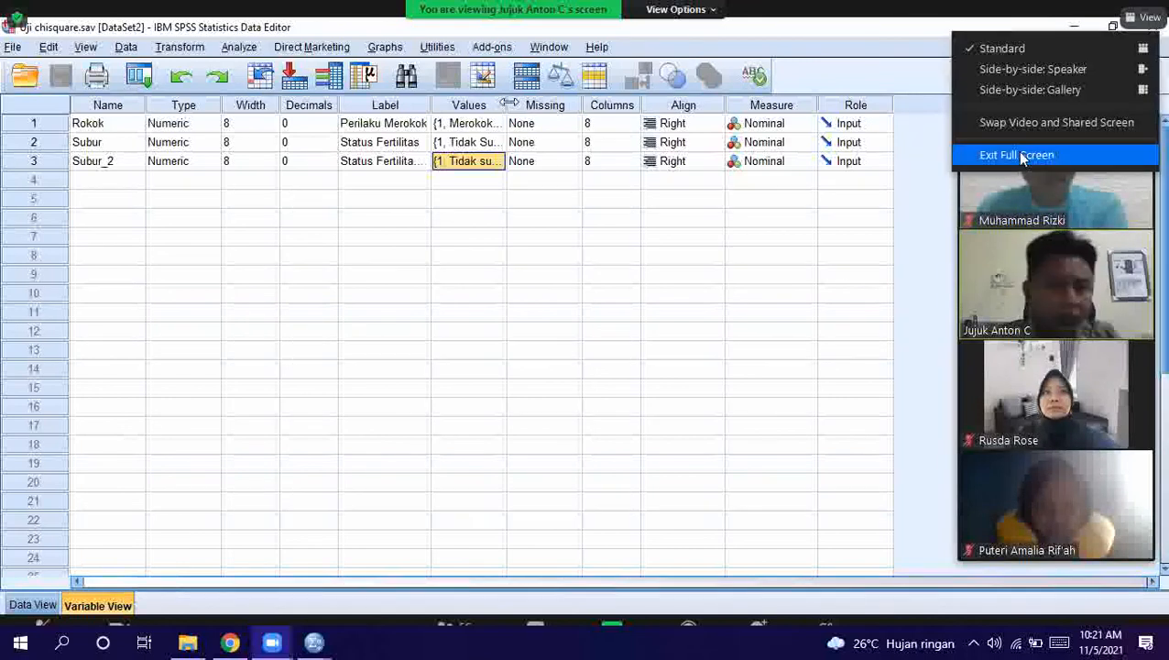
{"action": "left_click", "coordinate": [1019, 156]}
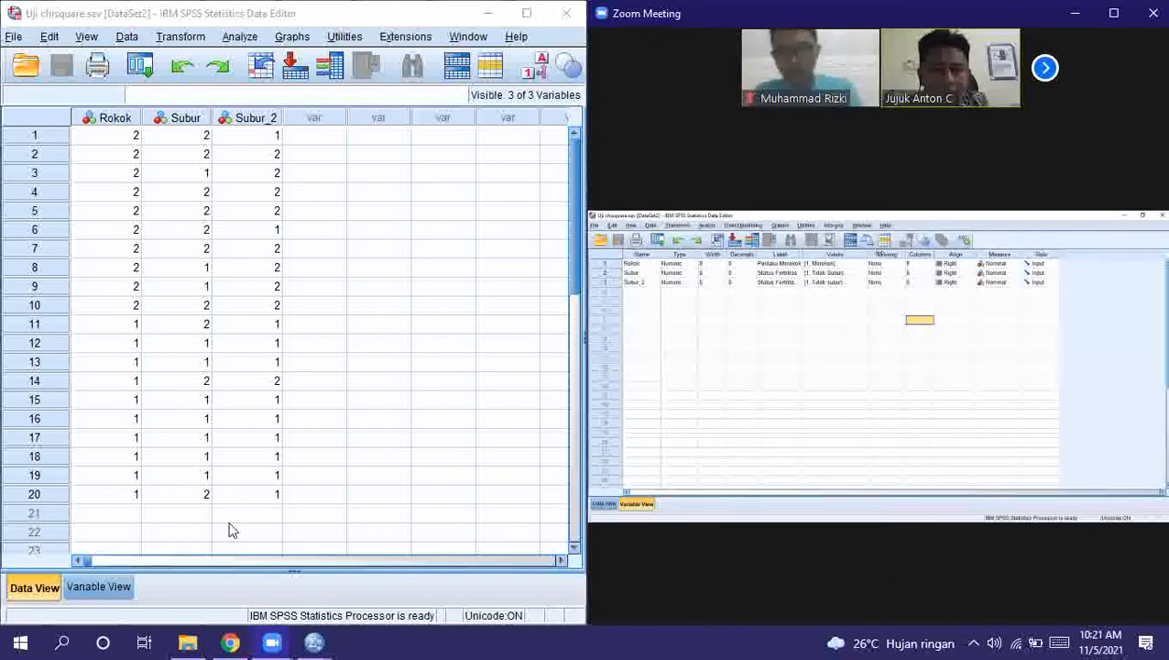
{"action": "left_click", "coordinate": [121, 584]}
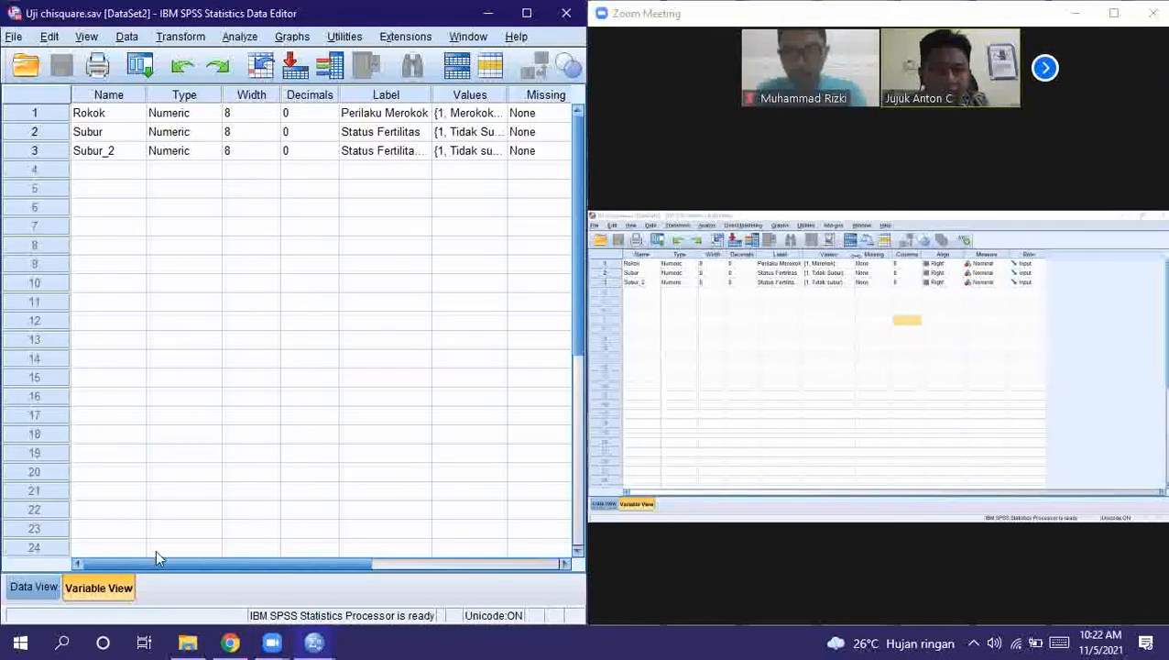
{"action": "left_click_drag", "start_coordinate": [177, 557], "coordinate": [318, 569]}
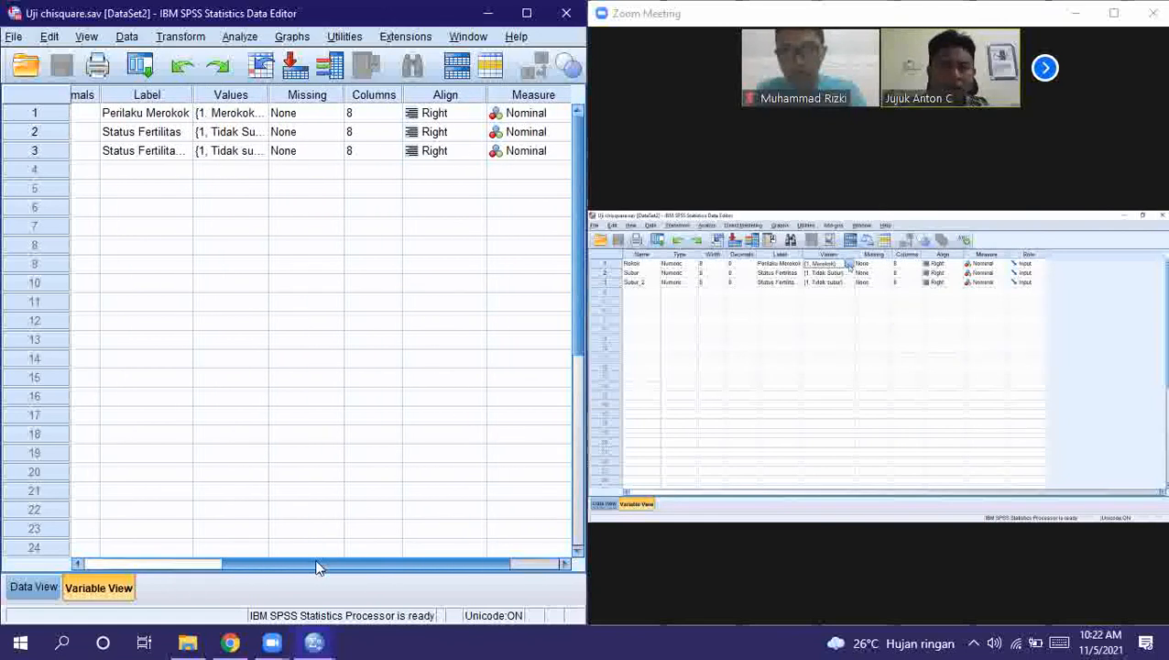
Review the value labels defined for the variables Rokok, Subur and Subur_2
{"action": "double_click", "coordinate": [259, 120]}
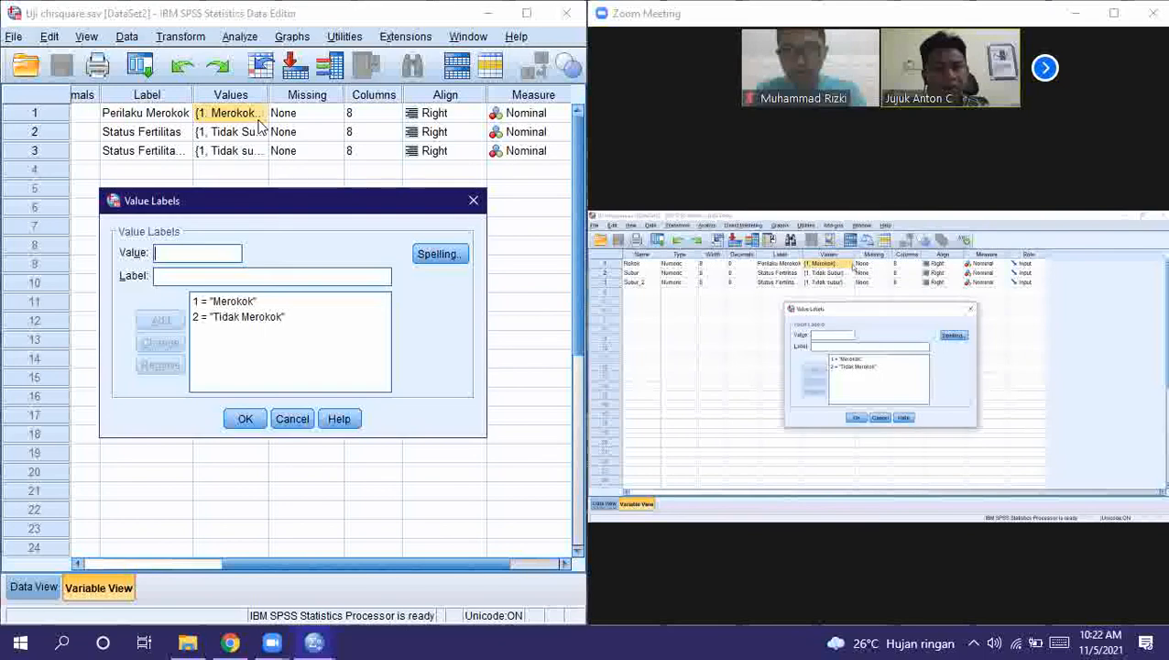
{"action": "left_click", "coordinate": [257, 419]}
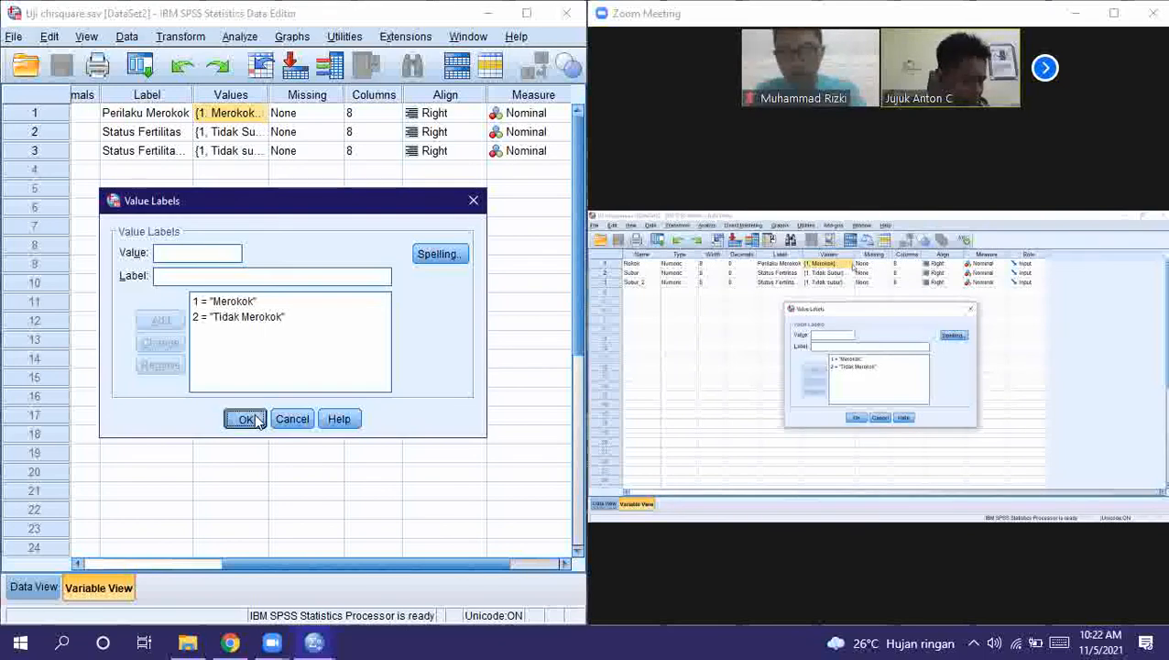
{"action": "double_click", "coordinate": [261, 132]}
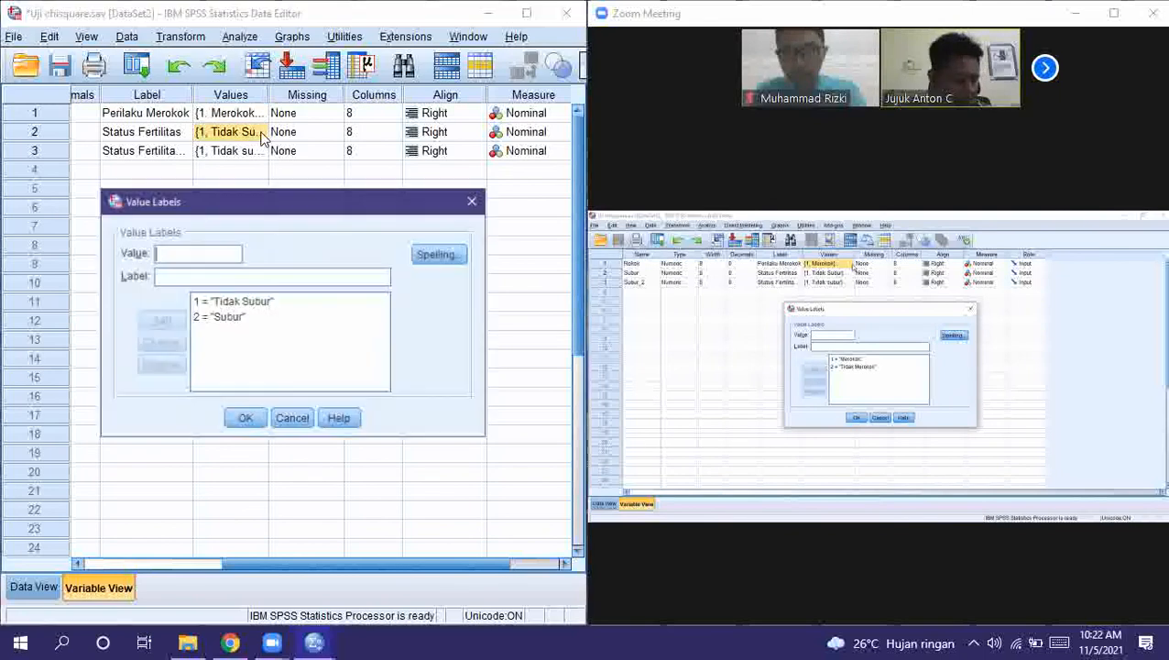
{"action": "left_click", "coordinate": [247, 419]}
{"action": "double_click", "coordinate": [260, 150]}
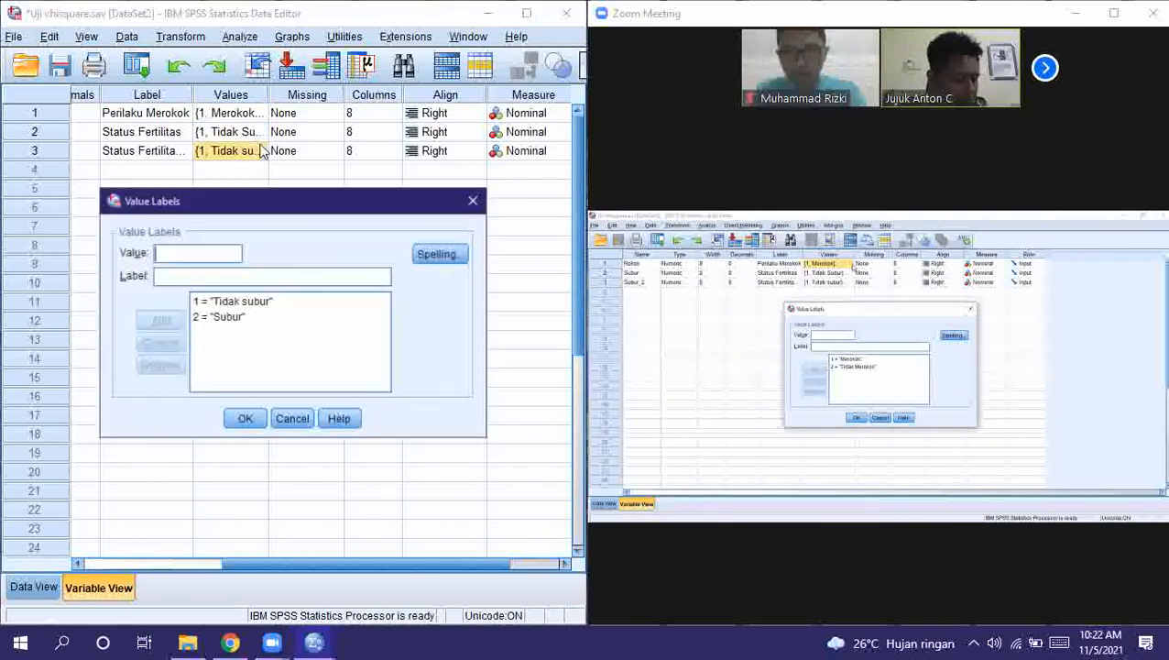
{"action": "left_click", "coordinate": [248, 419]}
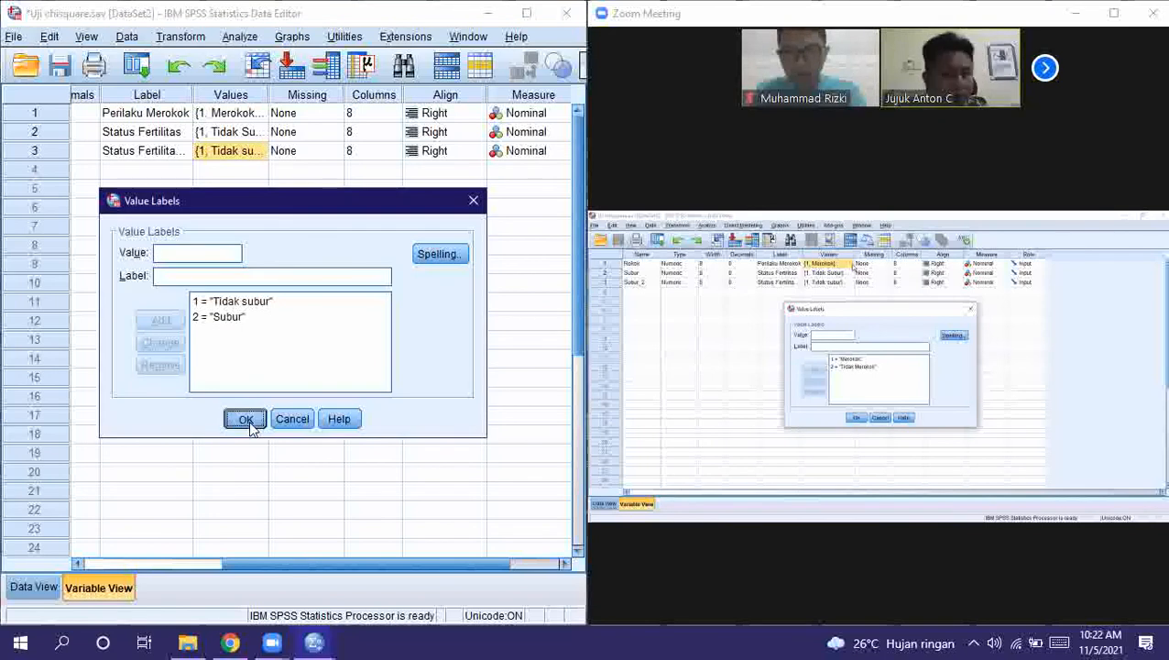
Return to the data rows of Uji chisquare.sav and display value labels instead of numeric codes
{"action": "left_click_drag", "start_coordinate": [255, 560], "coordinate": [80, 564]}
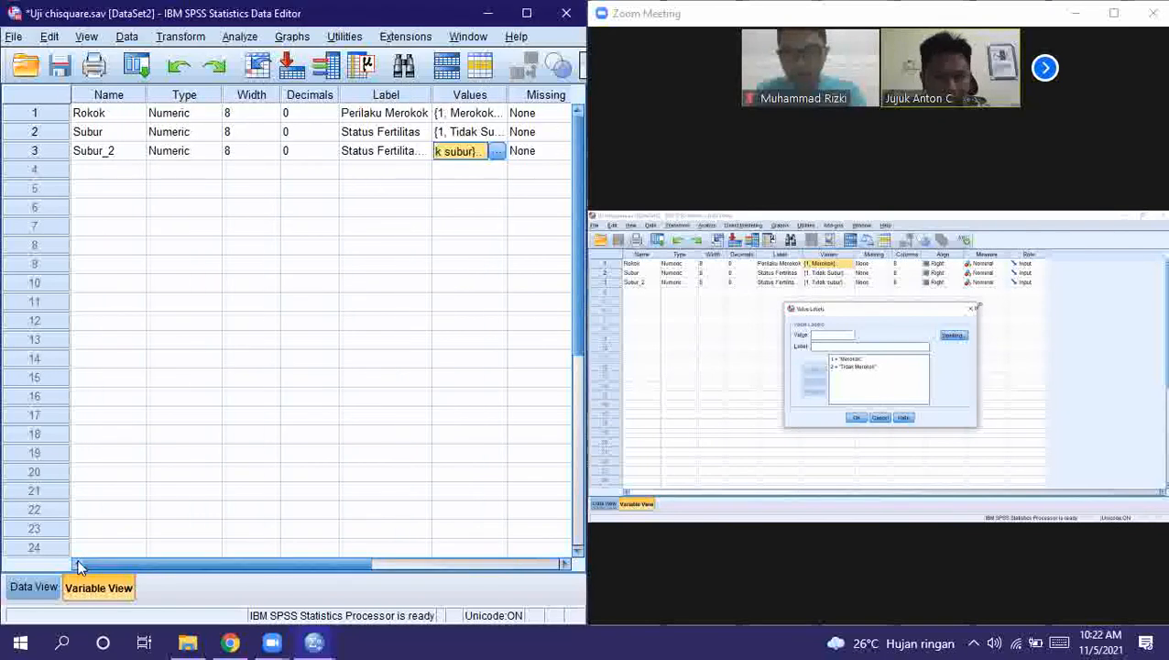
{"action": "left_click", "coordinate": [29, 588]}
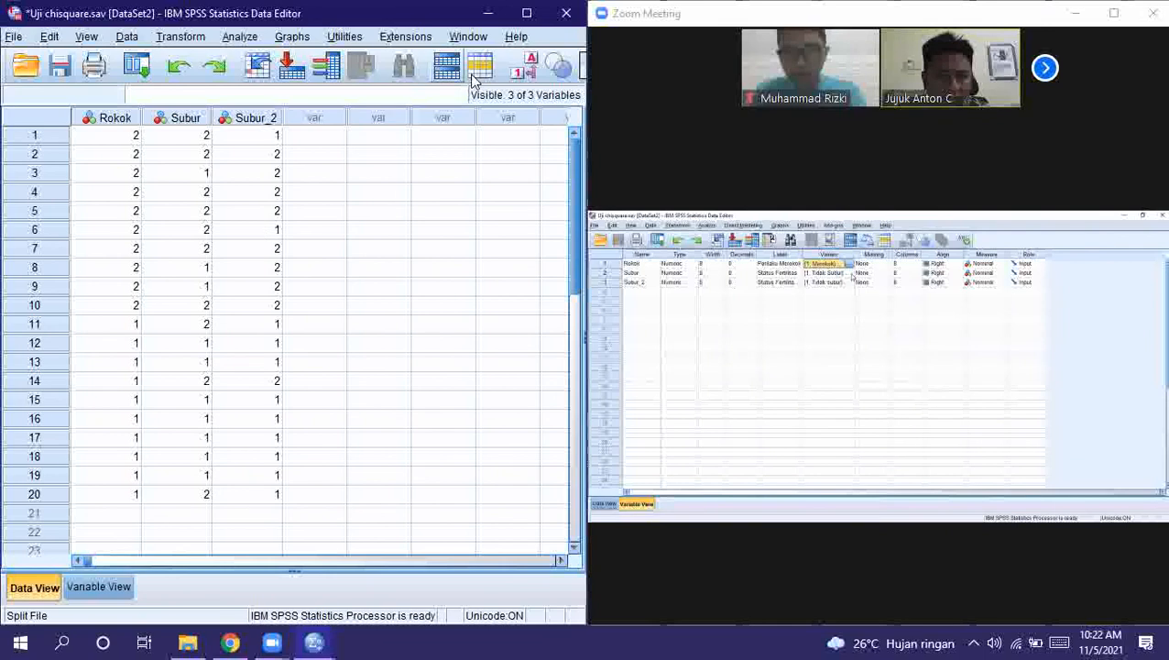
{"action": "left_click", "coordinate": [529, 66]}
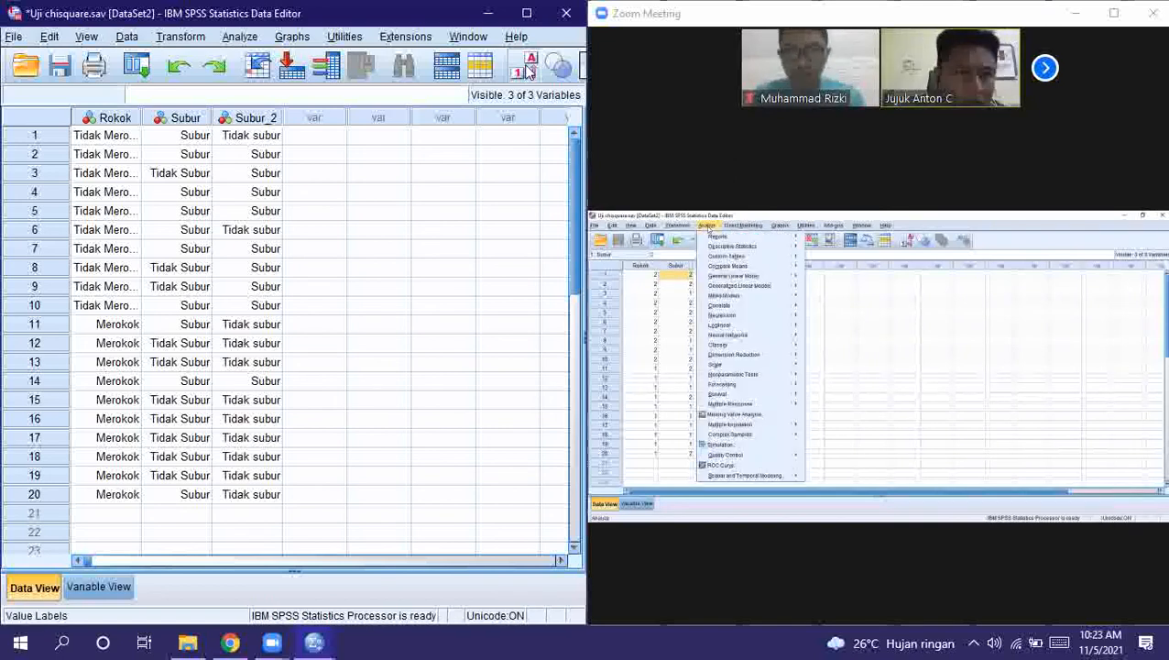
Show numeric codes in the data again and start a Crosstabs analysis with Perilaku Merokok [Rokok] as the row variable
{"action": "left_click", "coordinate": [525, 66]}
{"action": "left_click", "coordinate": [239, 39]}
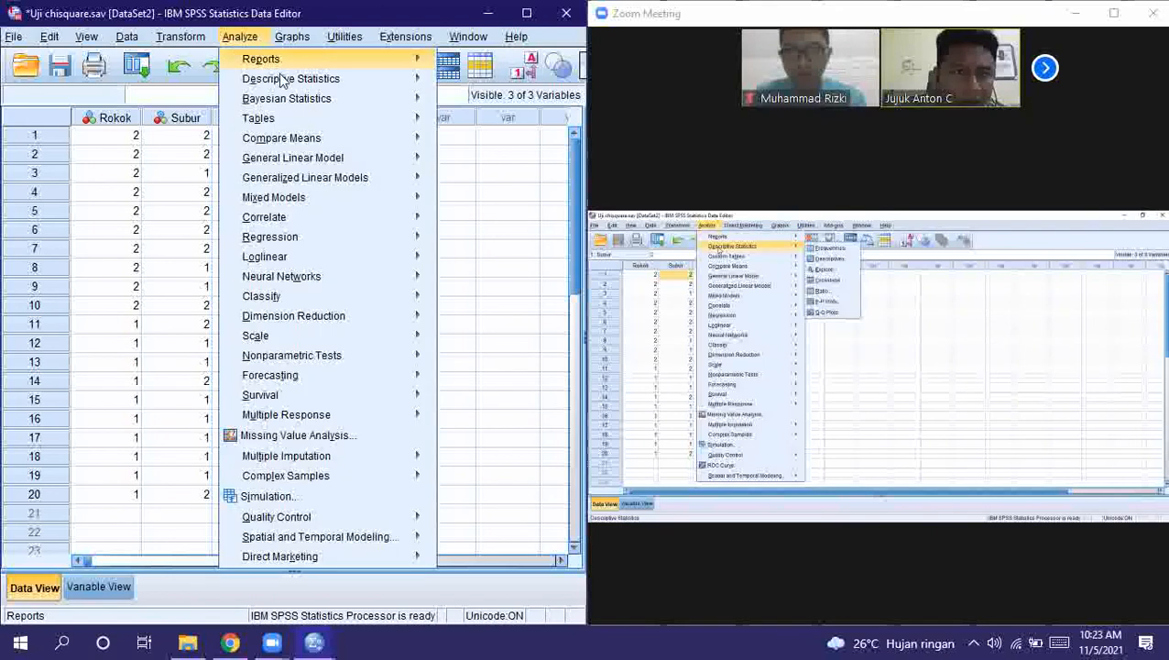
{"action": "mouse_move", "coordinate": [293, 79]}
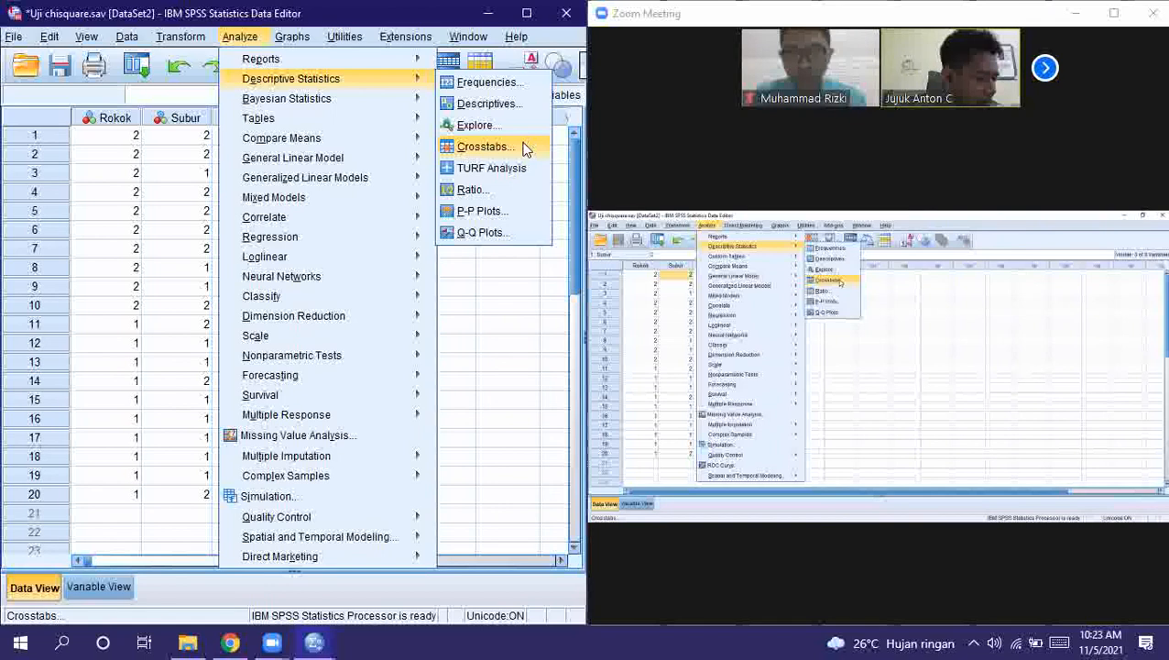
{"action": "left_click", "coordinate": [483, 147]}
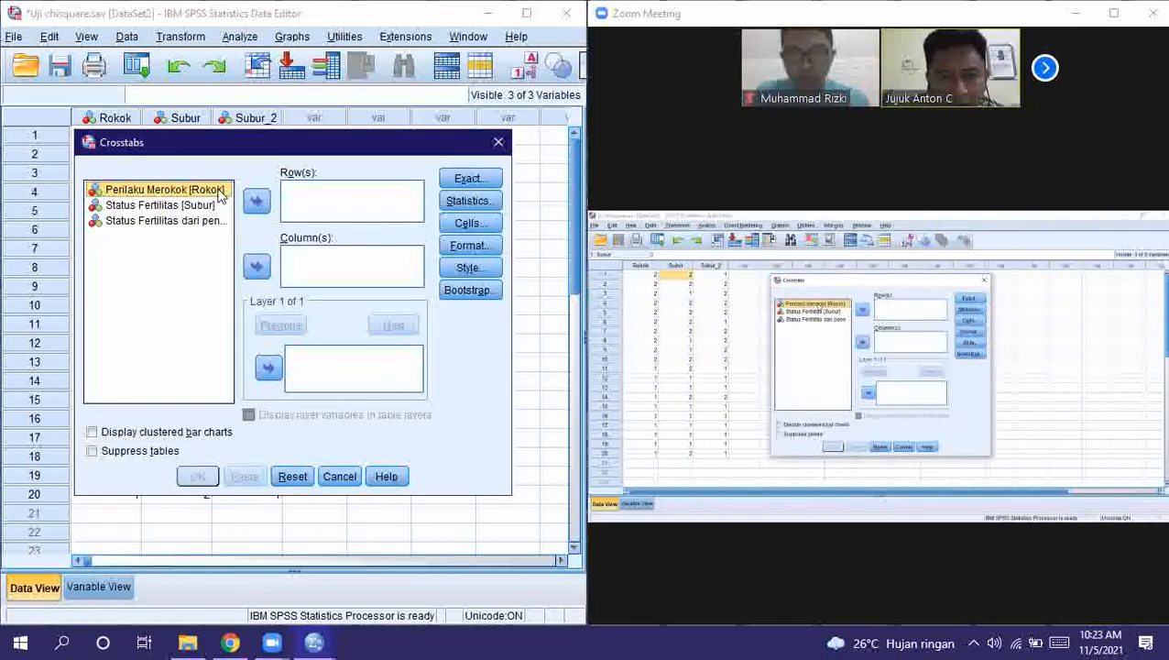
{"action": "left_click", "coordinate": [257, 201]}
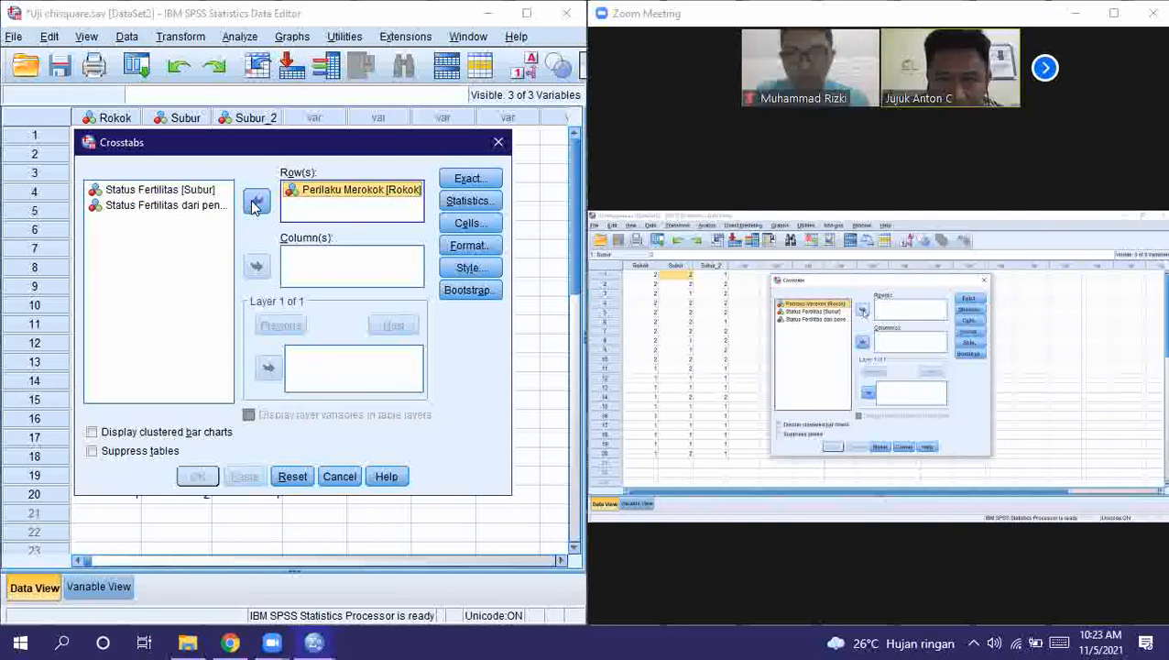
Assign only Status Fertilitas [Subur] as the column variable of the crosstab
{"action": "left_click", "coordinate": [182, 192]}
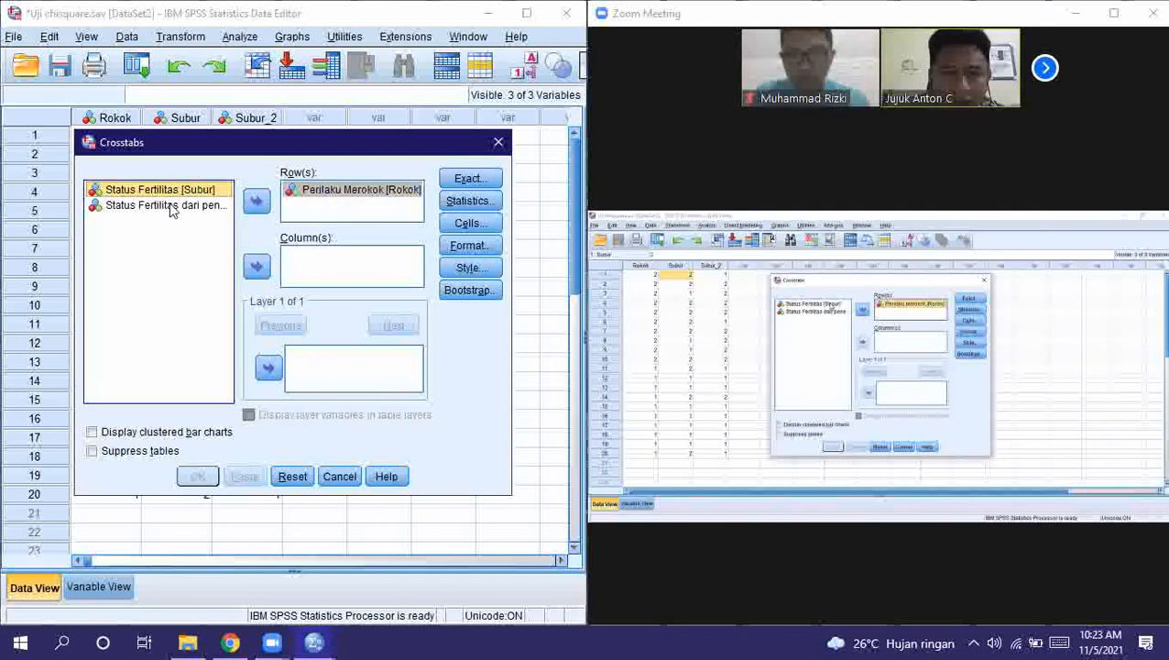
{"action": "left_click", "coordinate": [170, 207]}
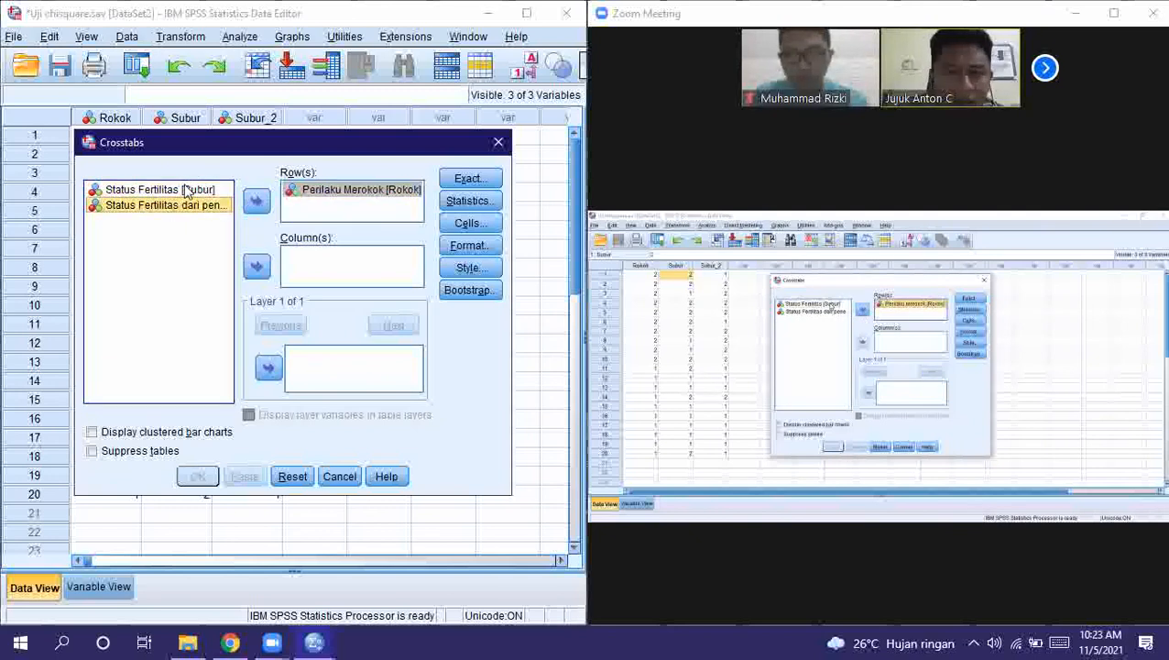
{"action": "left_click", "coordinate": [186, 190]}
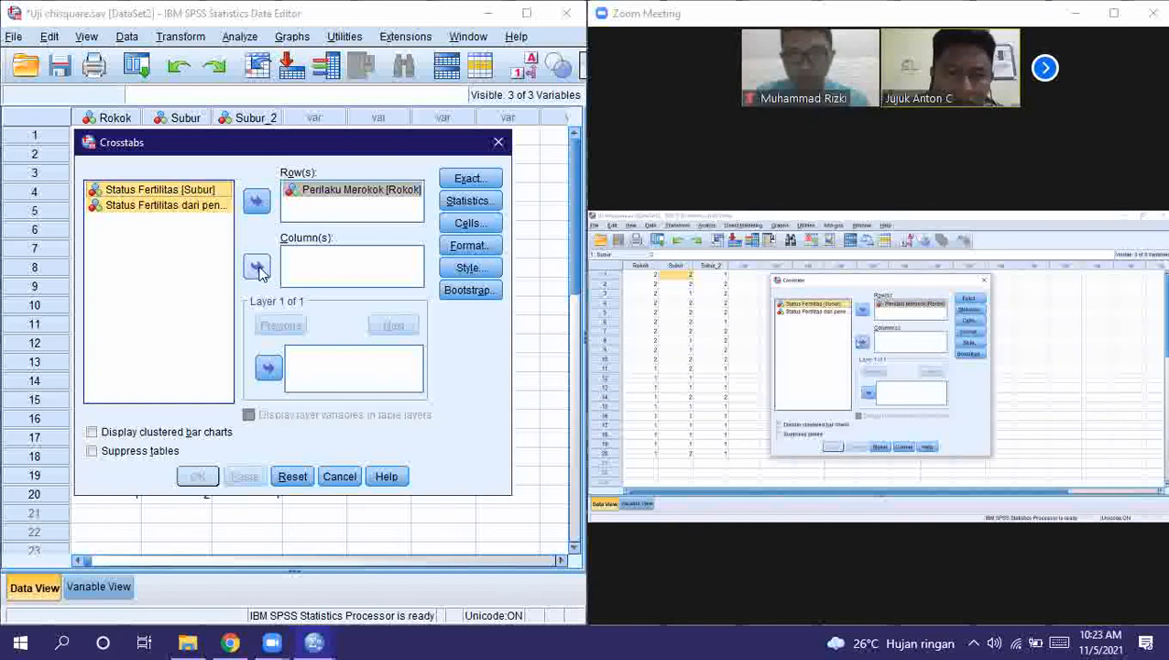
{"action": "left_click", "coordinate": [174, 190]}
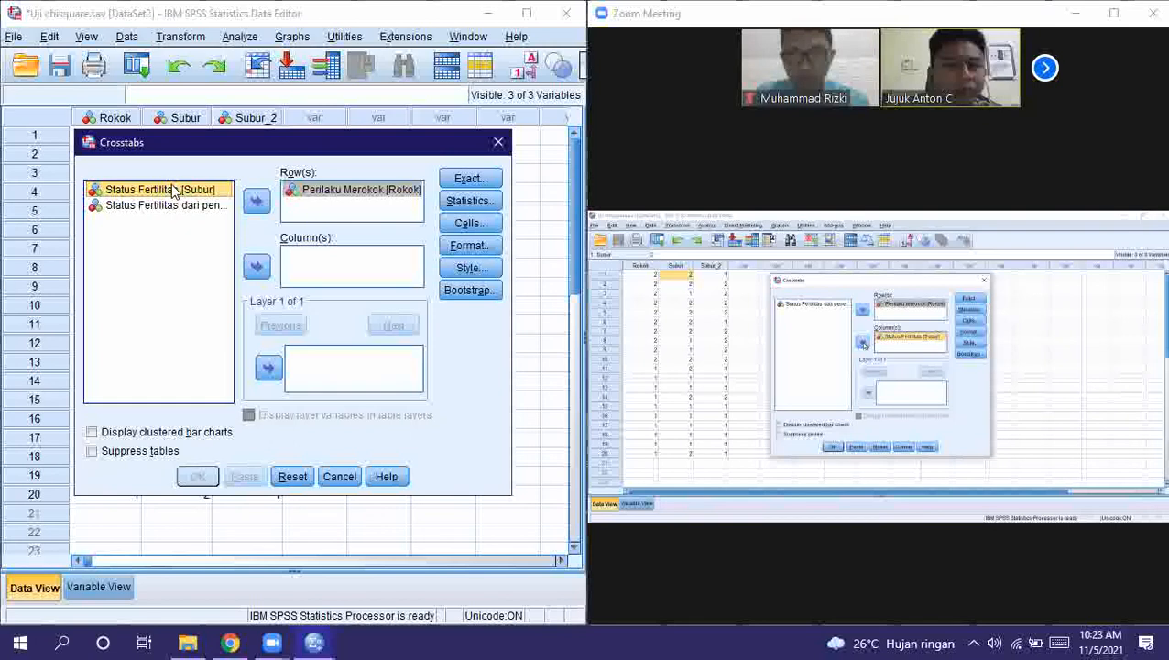
{"action": "left_click", "coordinate": [258, 267]}
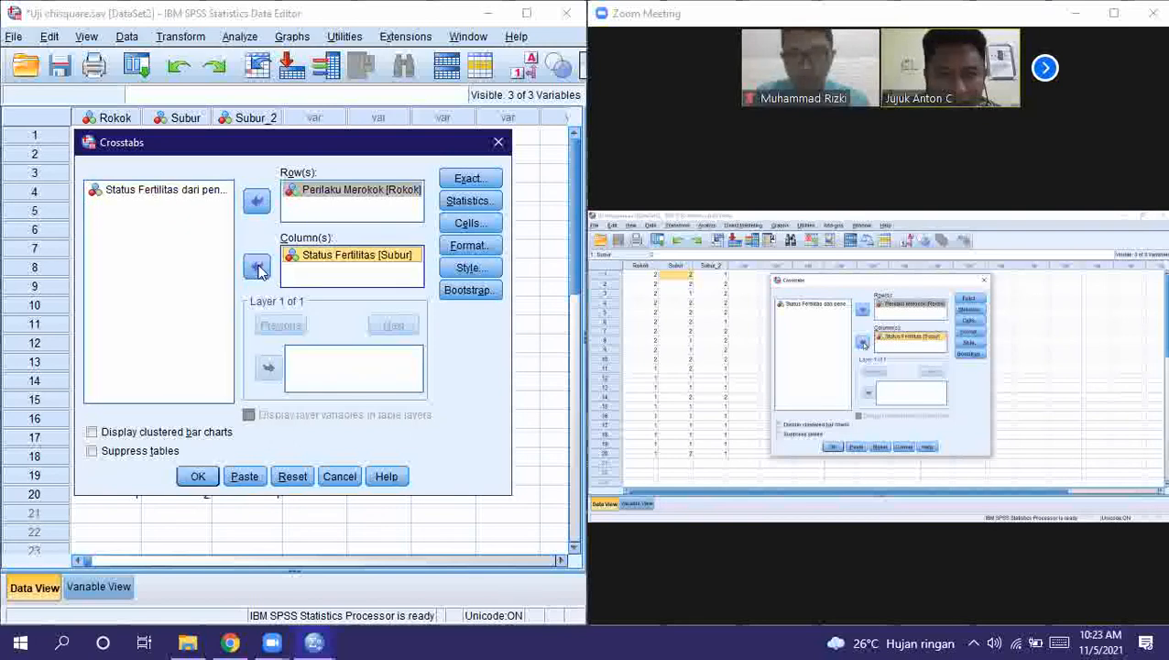
{"action": "left_click", "coordinate": [192, 198]}
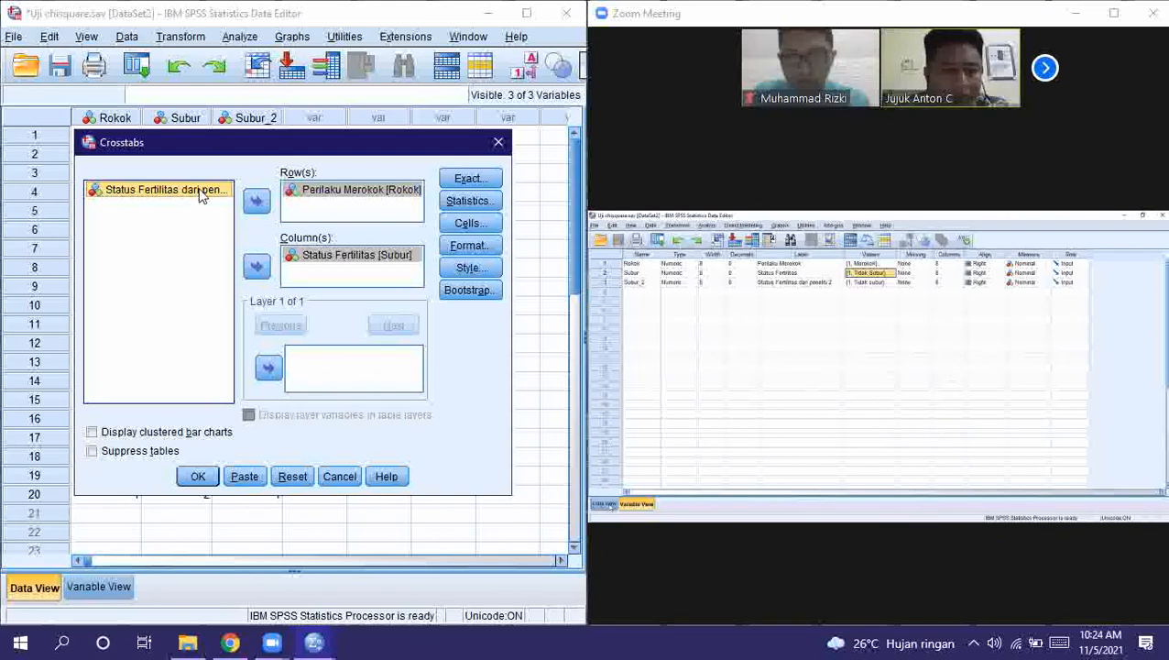
{"action": "left_click", "coordinate": [307, 261]}
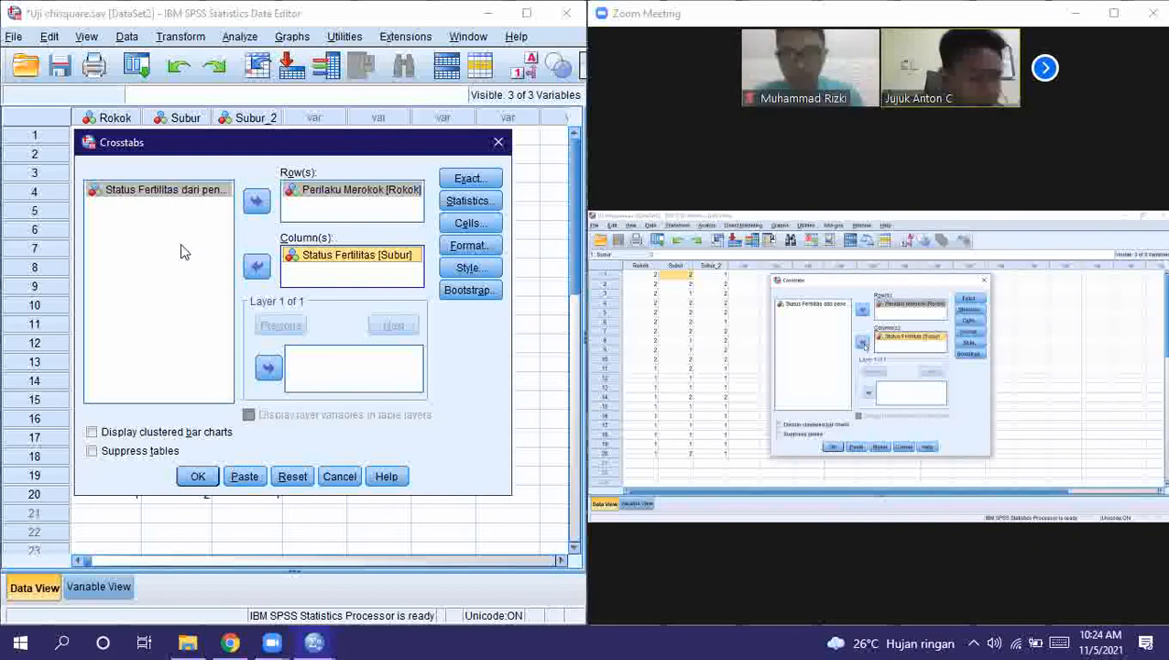
Check the exact test options of the crosstab and accept Asymptotic only
{"action": "left_click", "coordinate": [470, 204]}
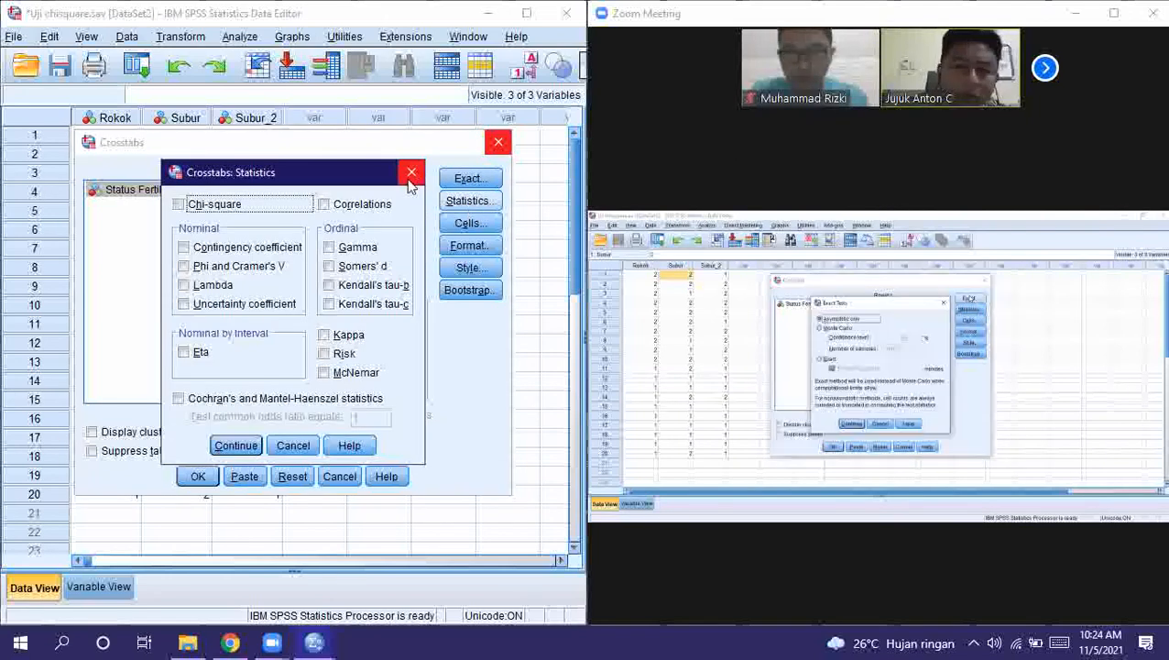
{"action": "left_click", "coordinate": [411, 172]}
{"action": "left_click", "coordinate": [463, 179]}
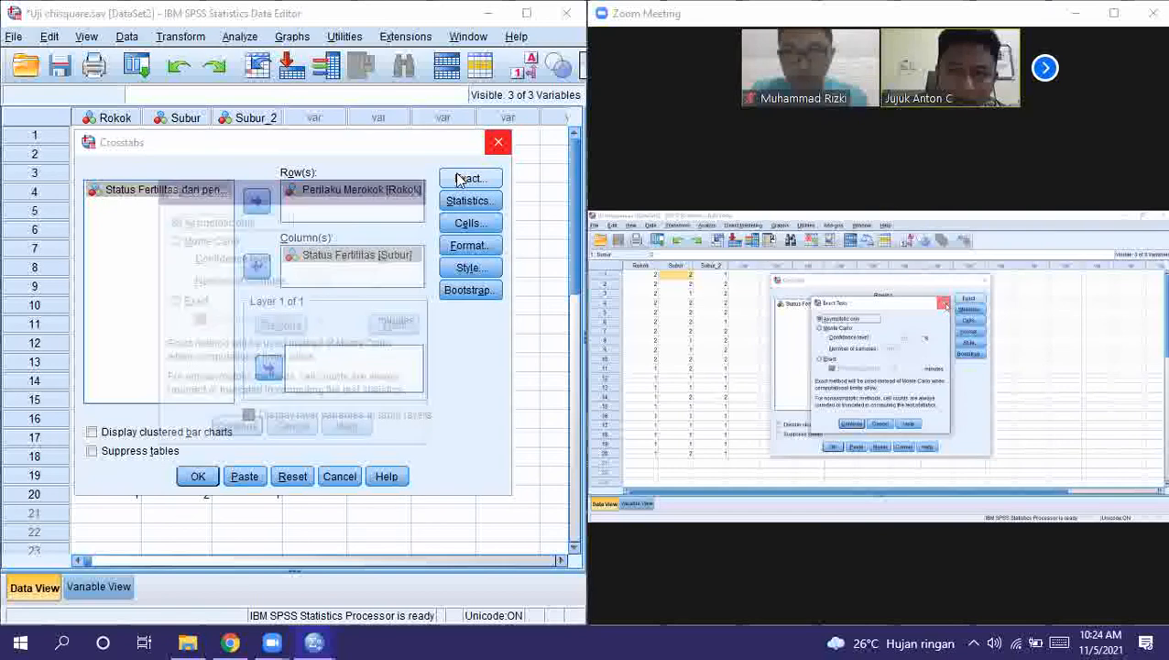
{"action": "left_click", "coordinate": [235, 429]}
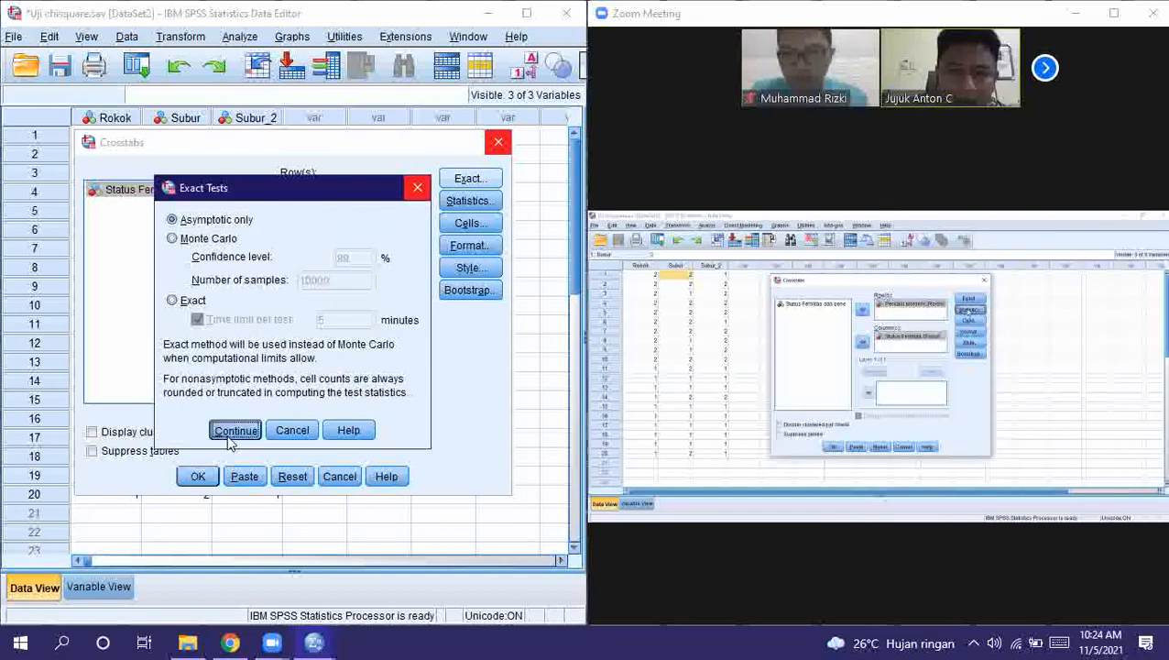
Request the Chi-square and Risk statistics for the crosstab, leaving Contingency coefficient and Lambda unselected
{"action": "left_click", "coordinate": [471, 202]}
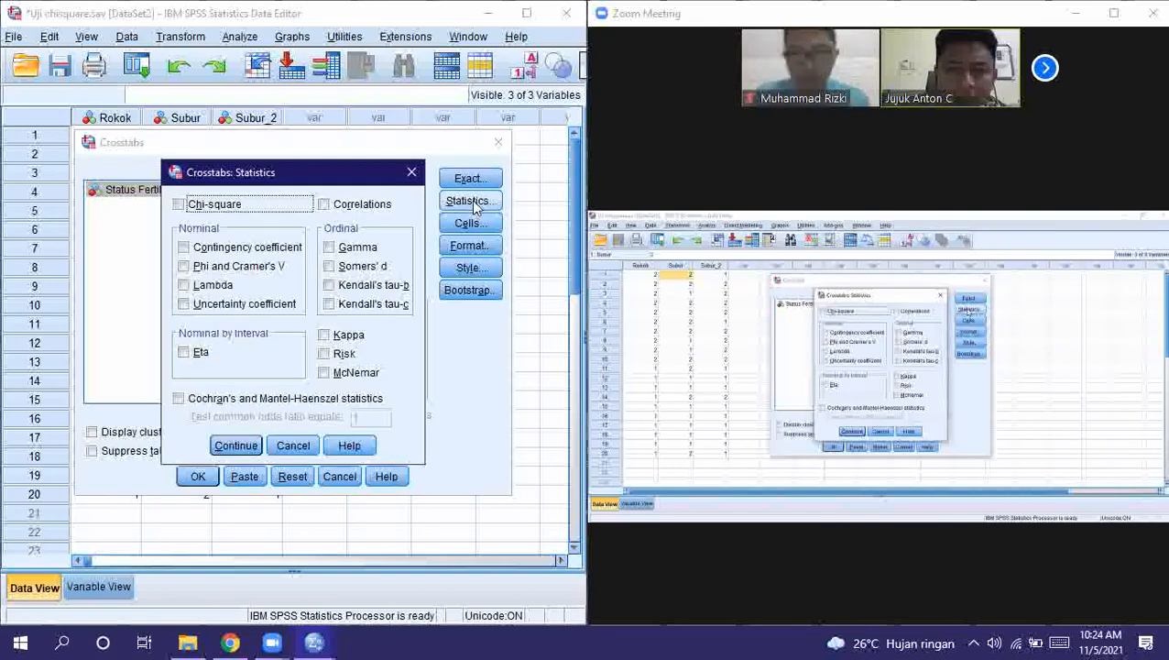
{"action": "left_click", "coordinate": [196, 207]}
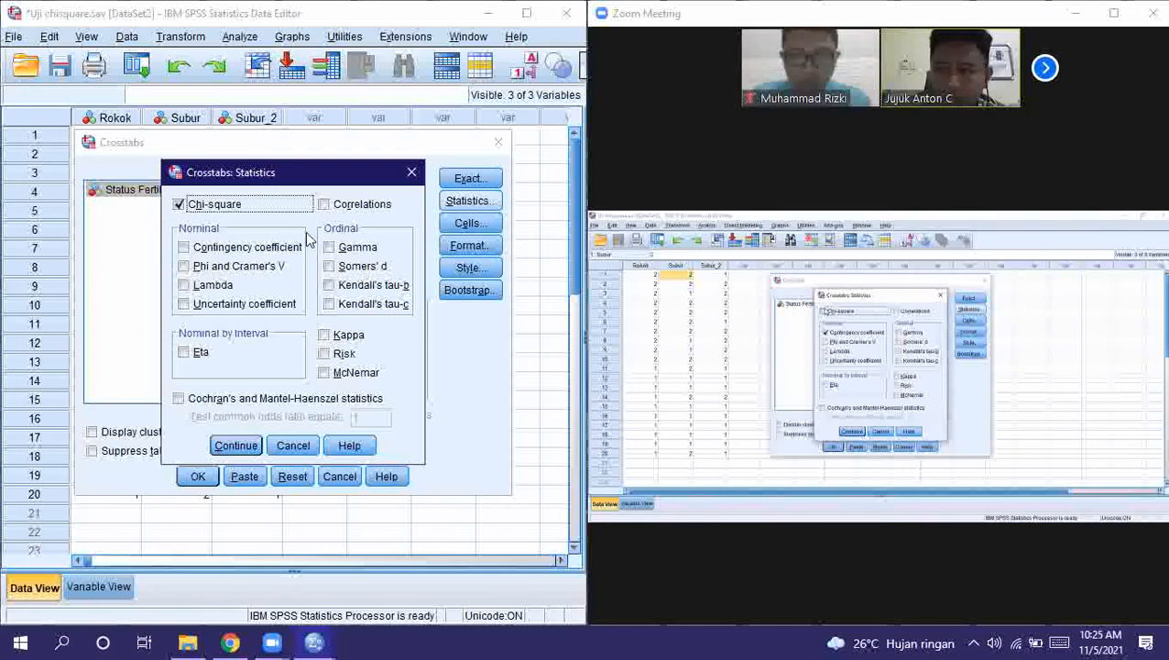
{"action": "left_click", "coordinate": [289, 248]}
{"action": "left_click", "coordinate": [210, 205]}
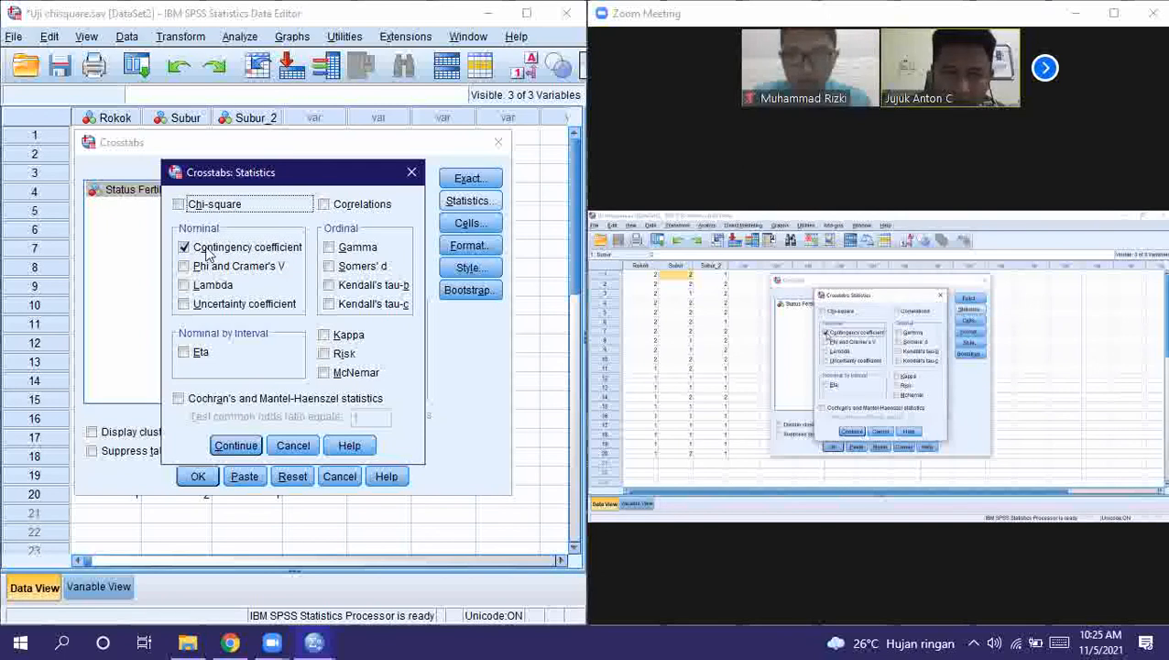
{"action": "left_click", "coordinate": [217, 286]}
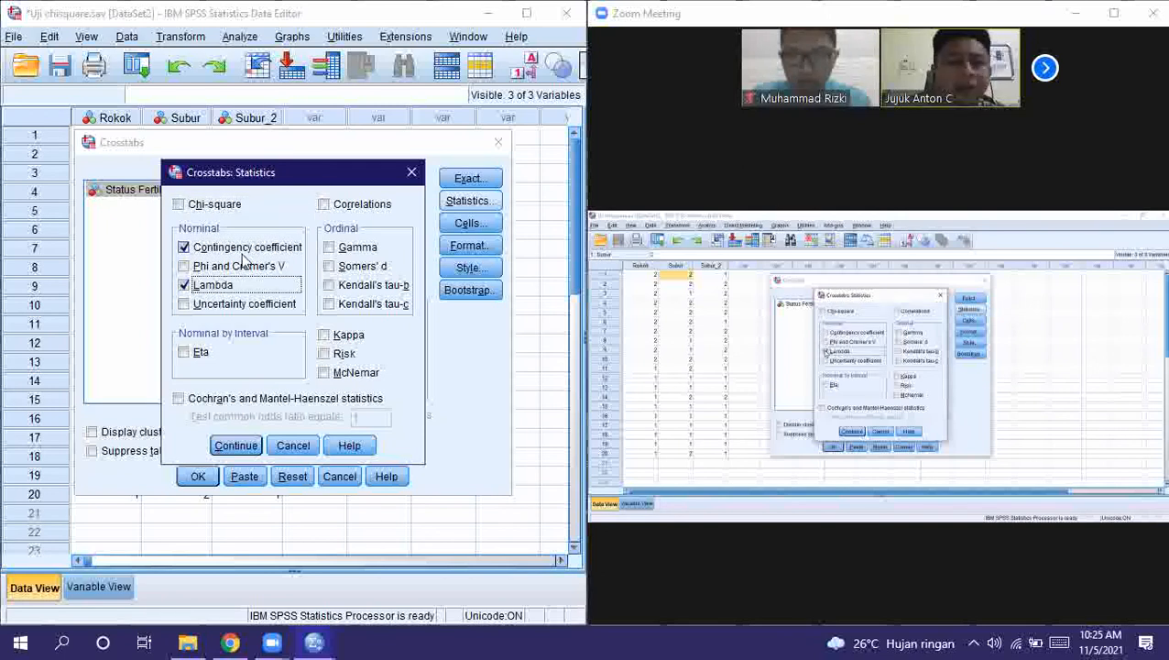
{"action": "left_click", "coordinate": [224, 248]}
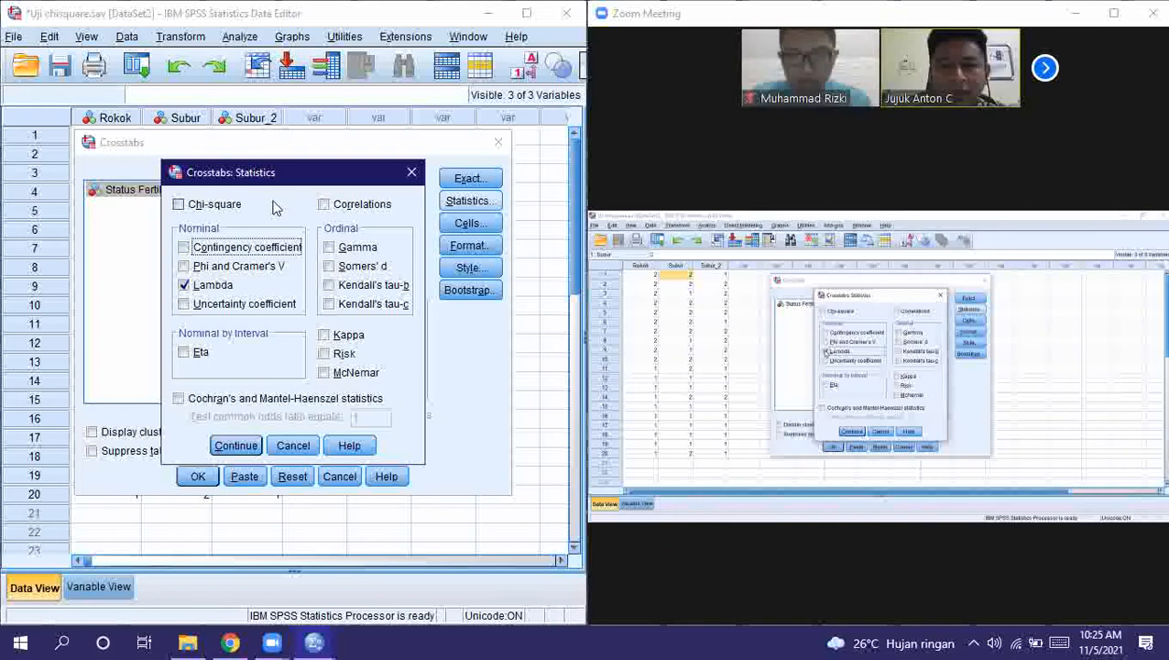
{"action": "left_click", "coordinate": [201, 209]}
{"action": "left_click", "coordinate": [211, 286]}
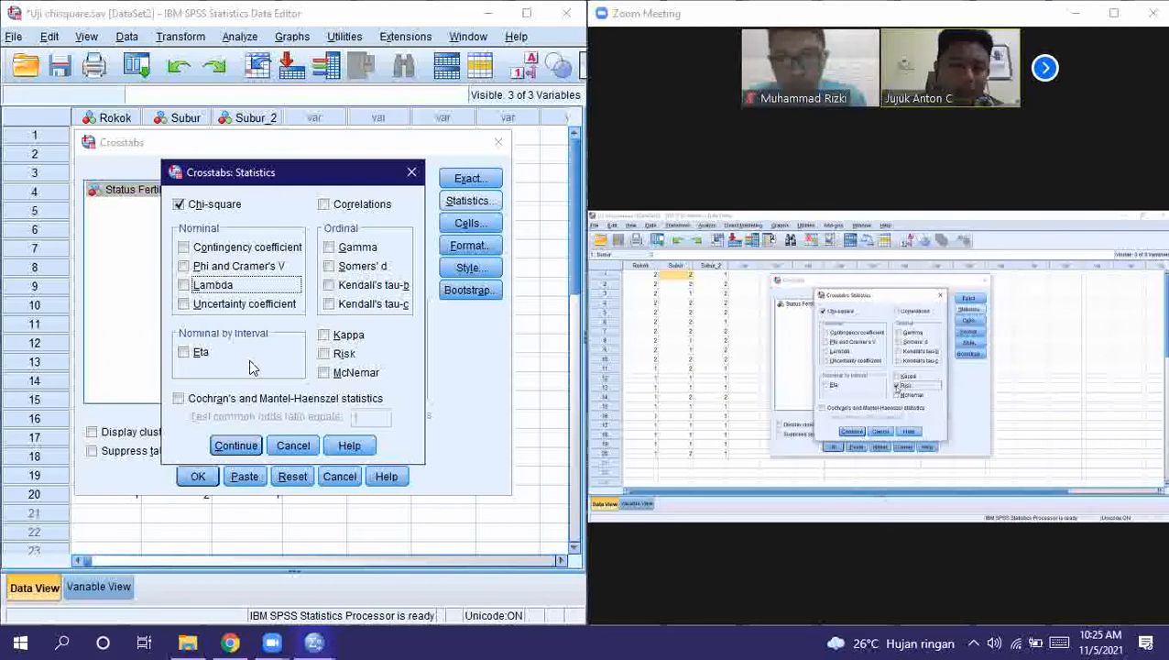
{"action": "left_click", "coordinate": [342, 357]}
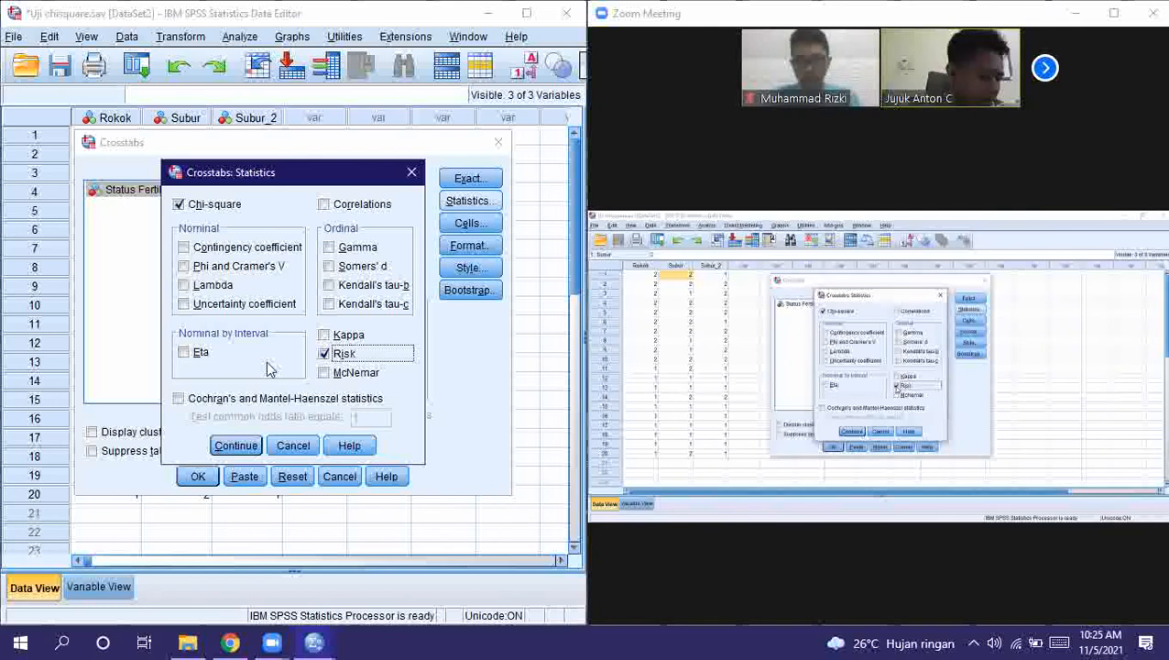
{"action": "left_click", "coordinate": [246, 445]}
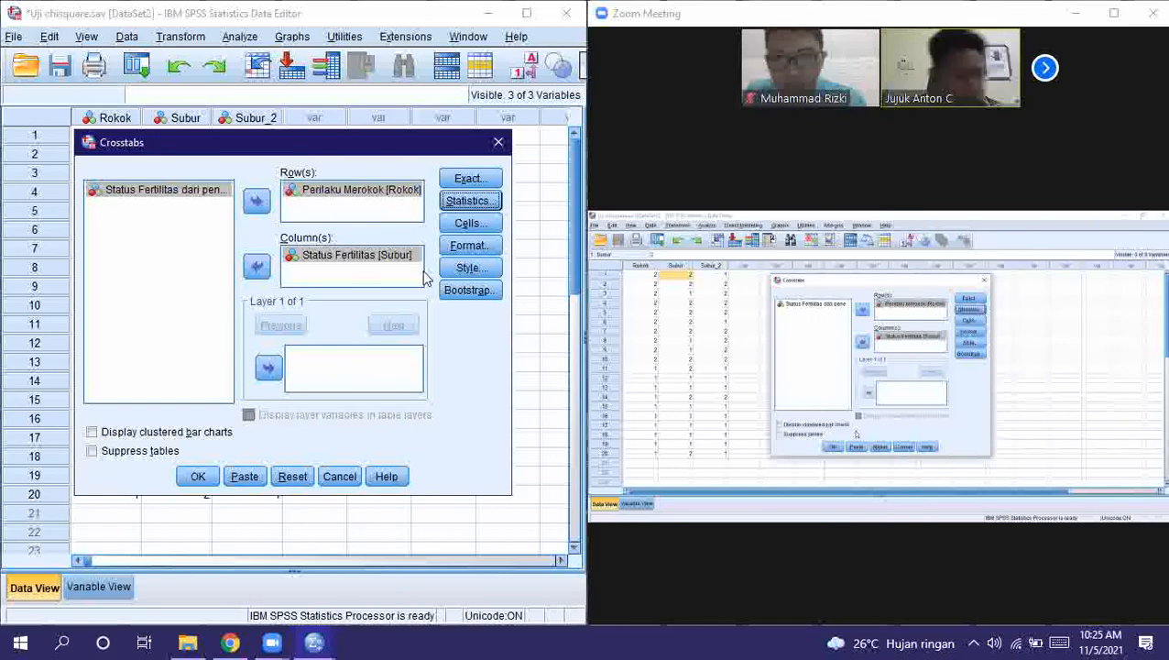
Set the crosstab cells to display observed and expected counts together with row percentages
{"action": "left_click", "coordinate": [468, 224]}
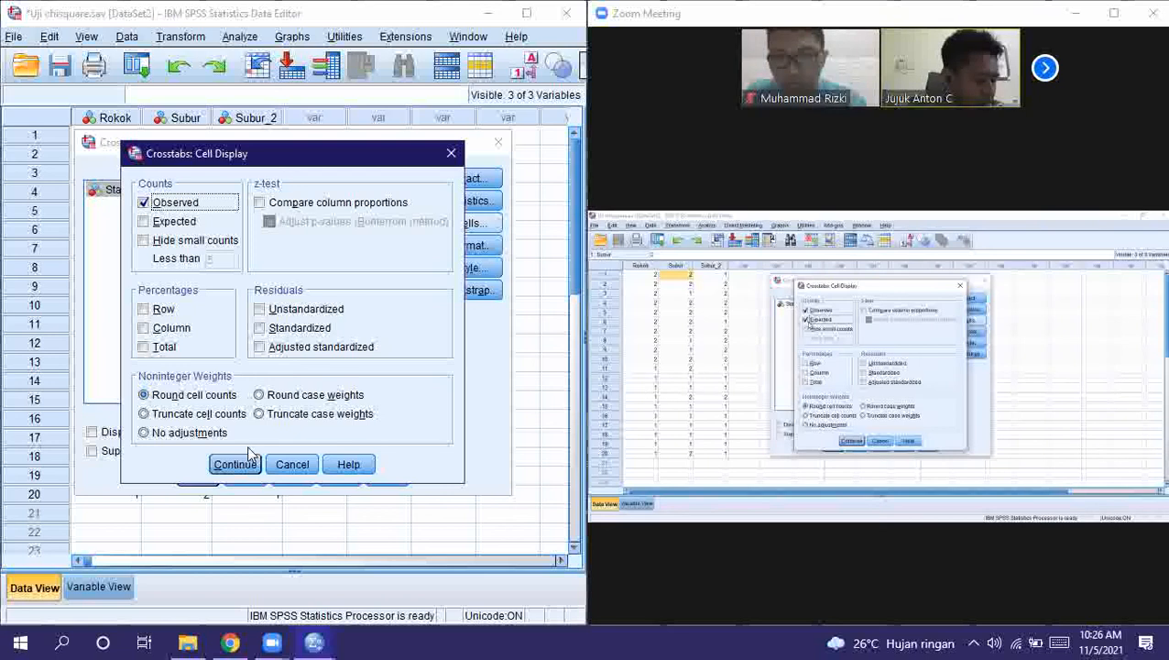
{"action": "left_click", "coordinate": [165, 223]}
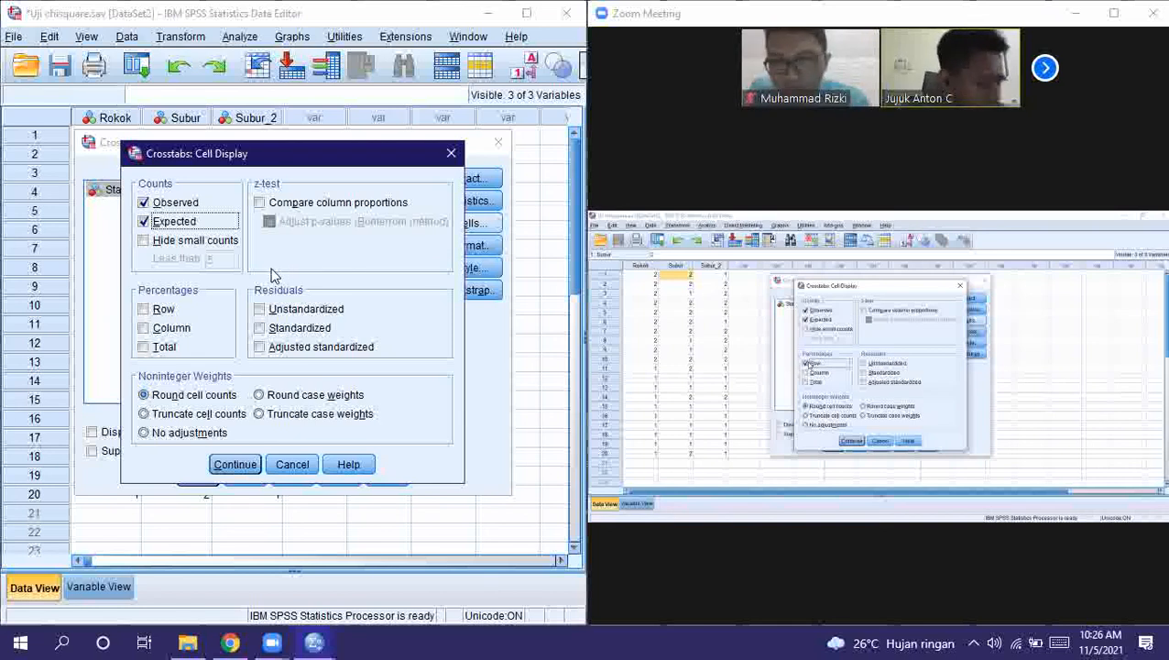
{"action": "left_click", "coordinate": [161, 312]}
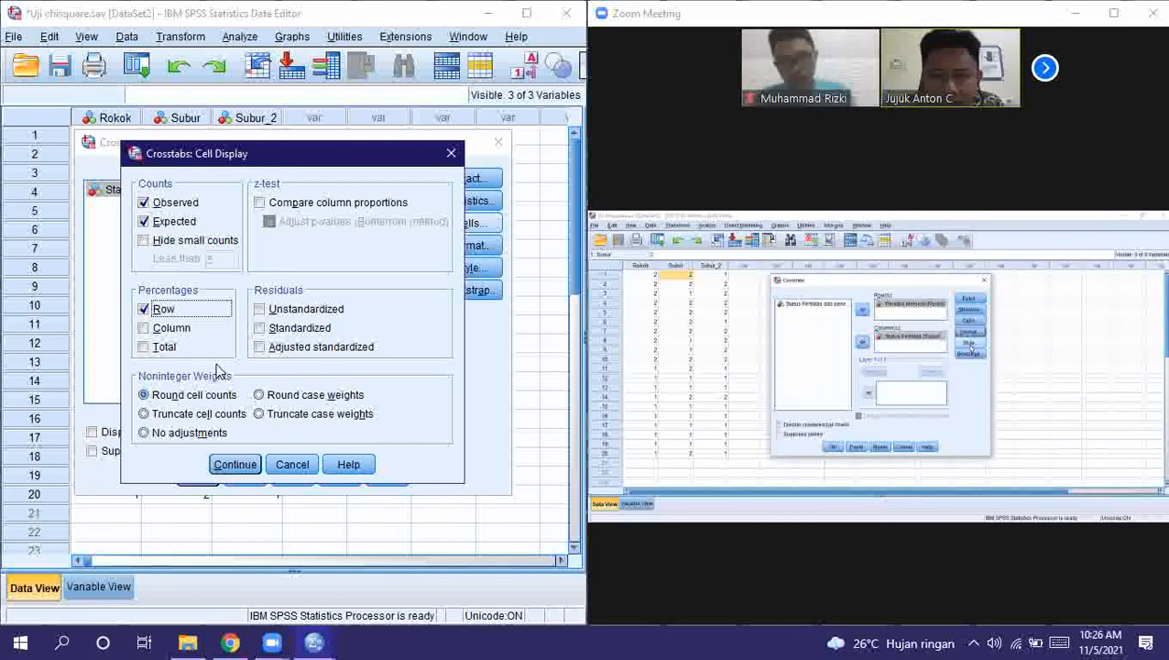
{"action": "left_click", "coordinate": [259, 465]}
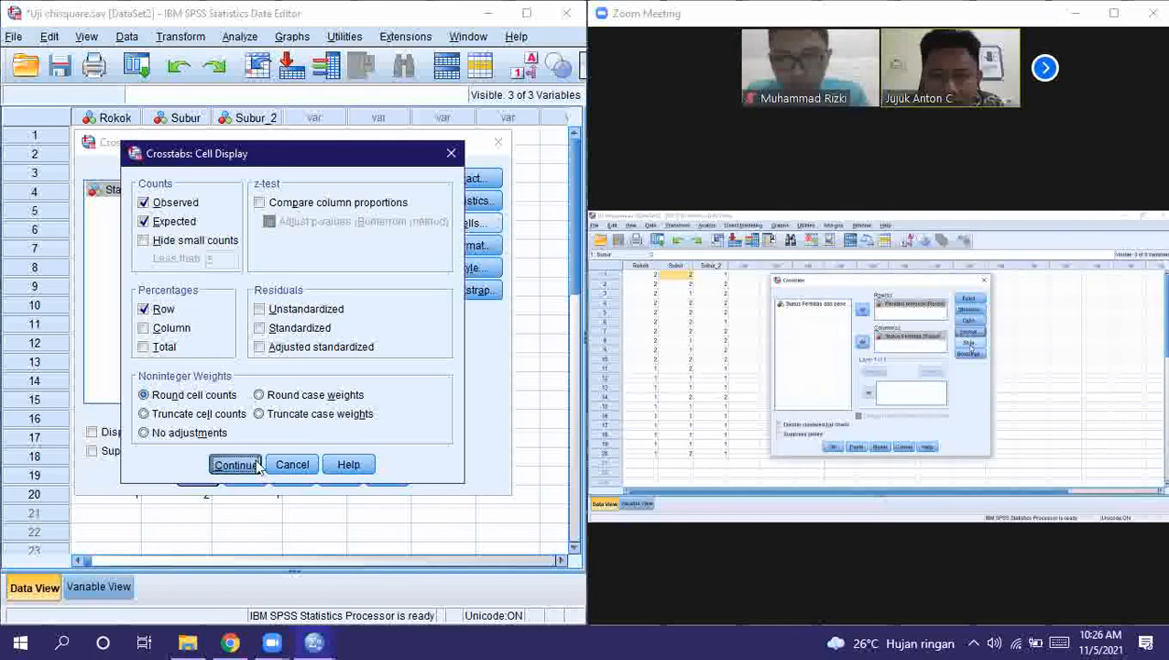
Examine the crosstab's table format, table style and bootstrap settings without changing them
{"action": "left_click", "coordinate": [465, 248]}
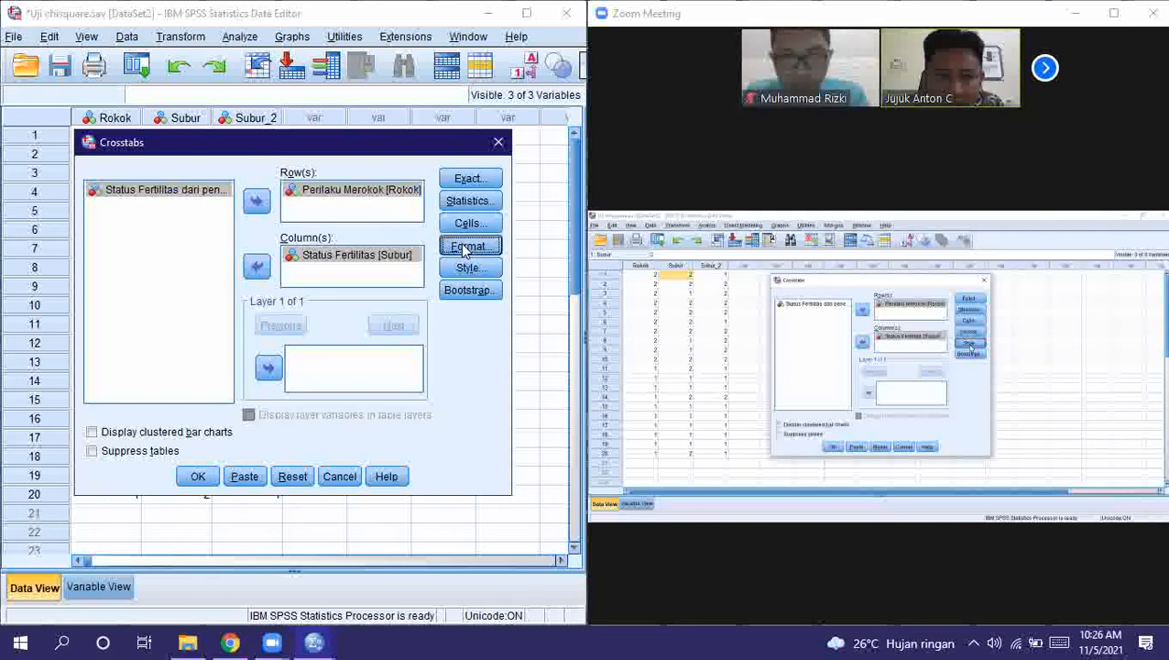
{"action": "left_click", "coordinate": [374, 260]}
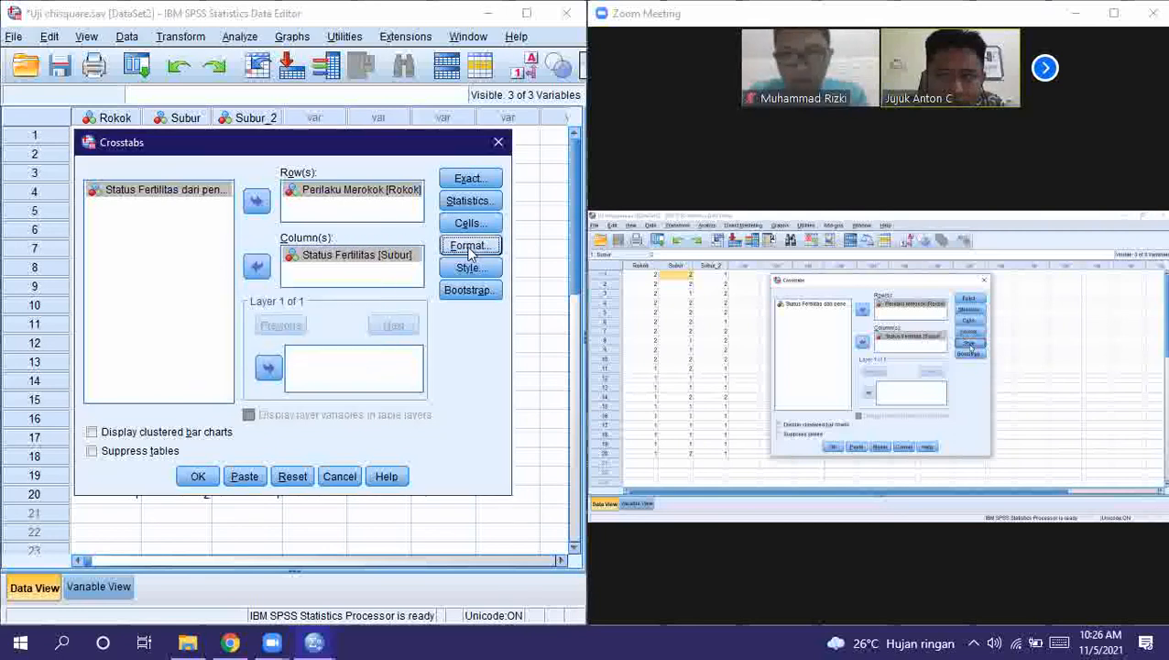
{"action": "left_click", "coordinate": [468, 267]}
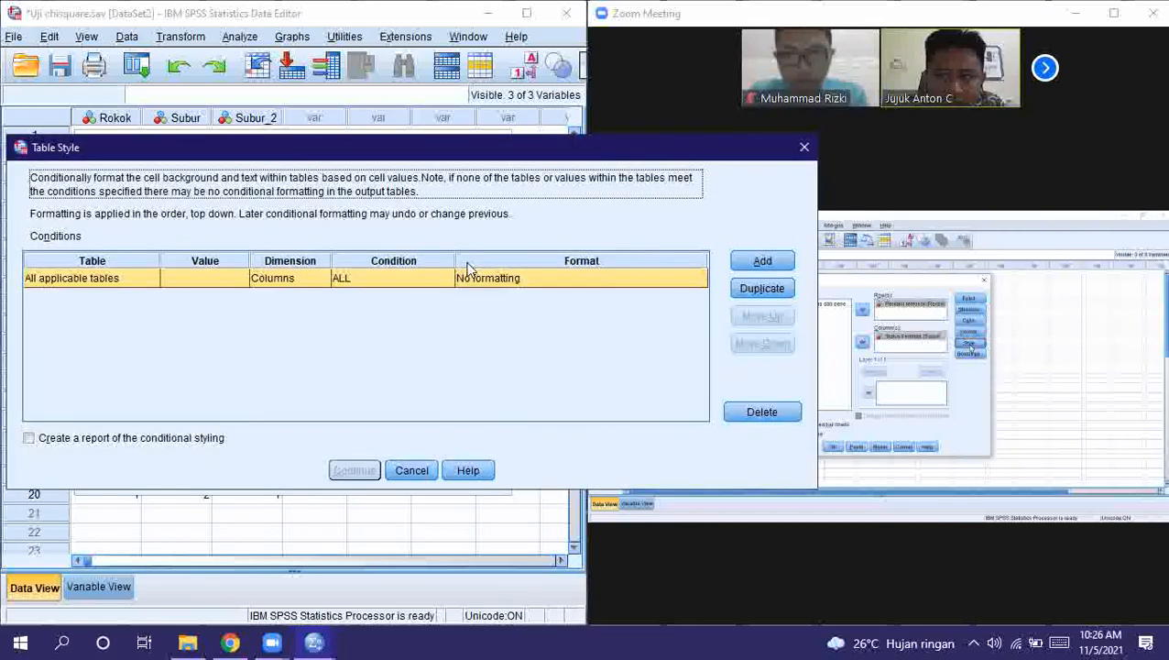
{"action": "left_click", "coordinate": [803, 147]}
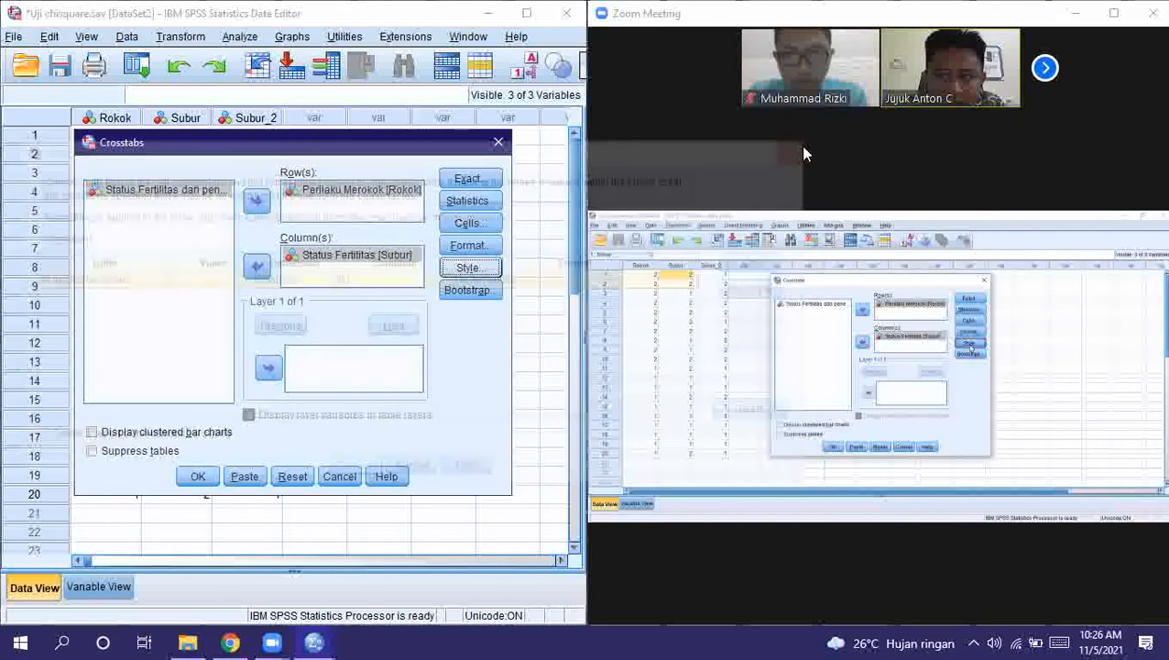
{"action": "left_click", "coordinate": [482, 290]}
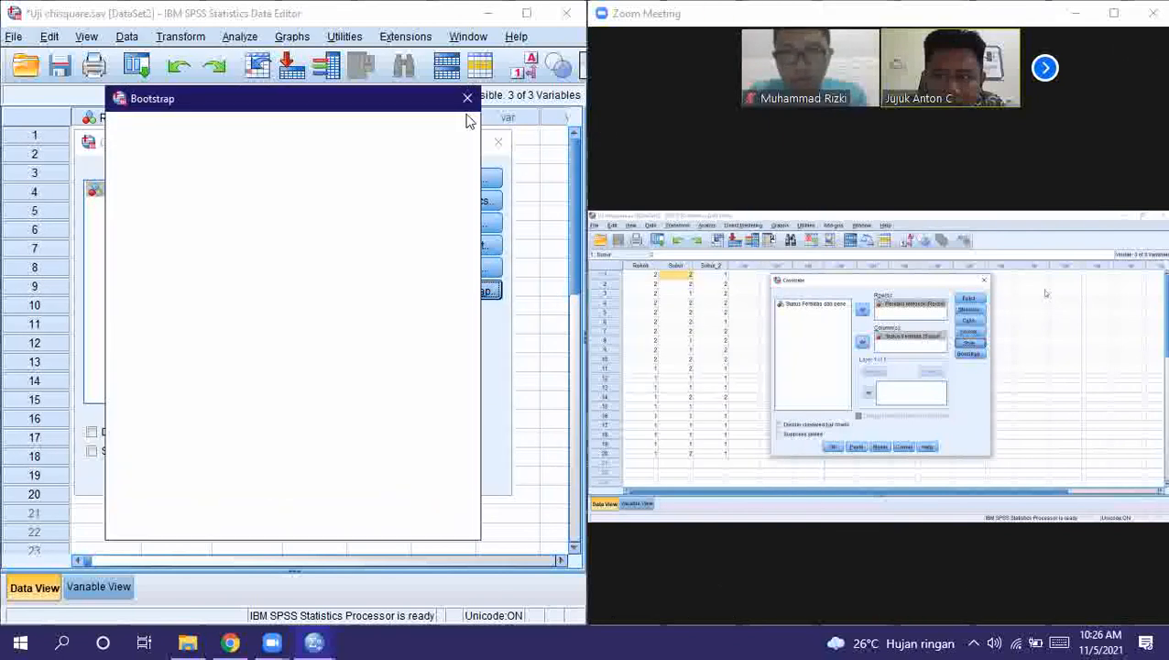
{"action": "left_click", "coordinate": [467, 99]}
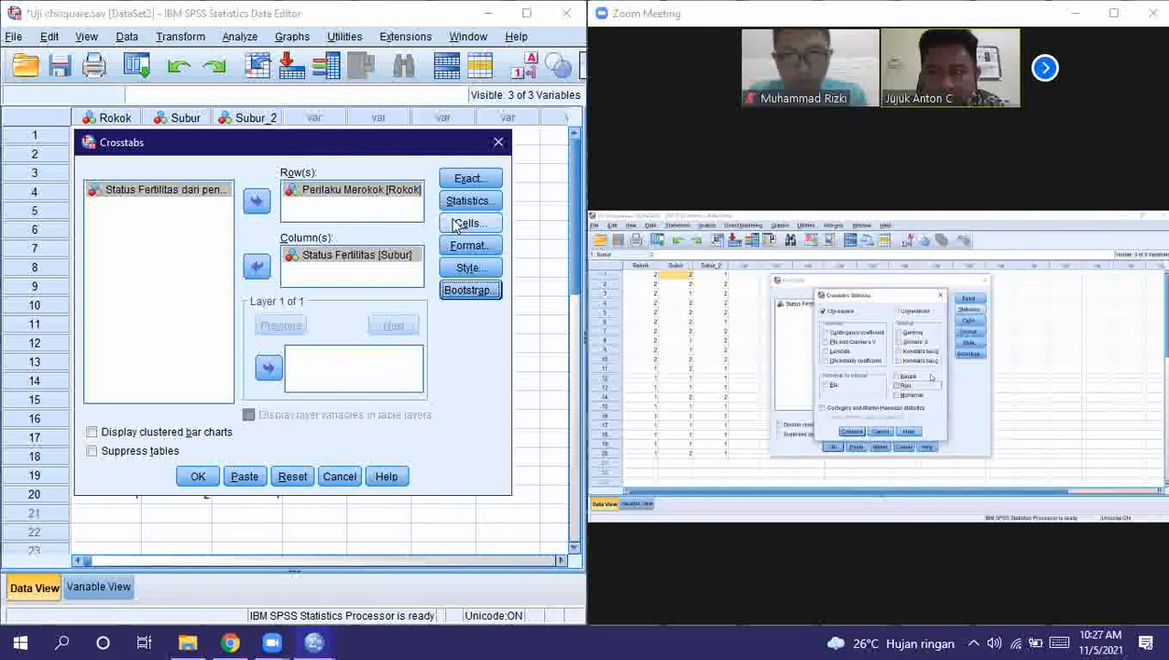
Recheck the crosstab's Chi-square and Risk statistics and its cell display options, and run the Rokok by Subur crosstab
{"action": "left_click", "coordinate": [475, 202]}
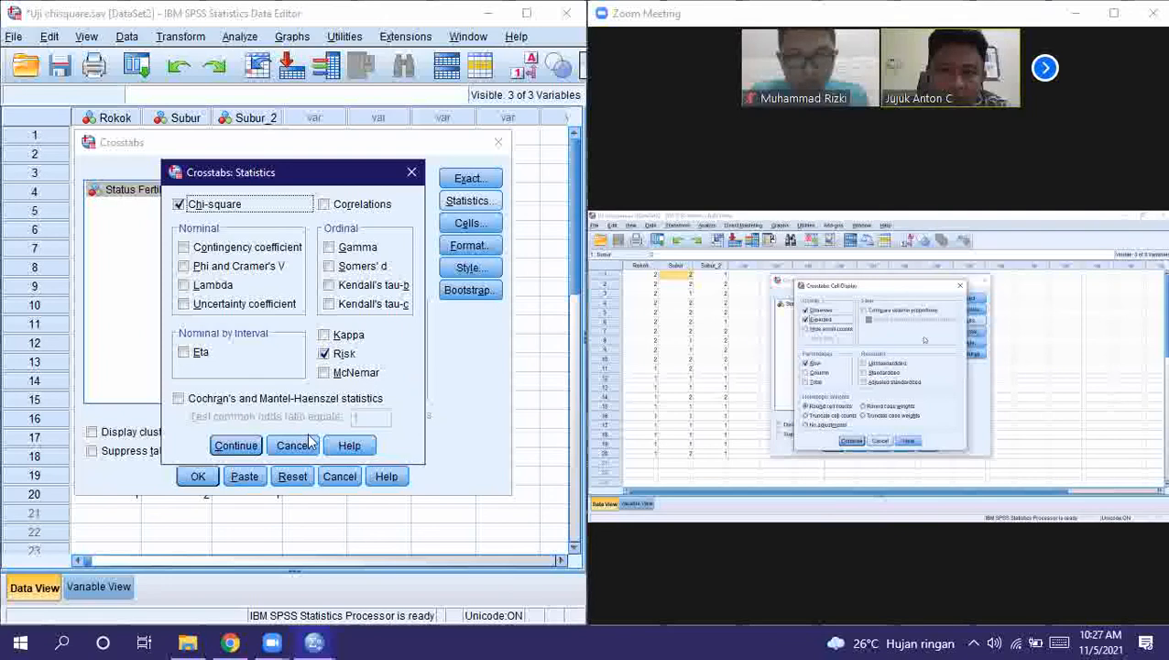
{"action": "left_click", "coordinate": [234, 445]}
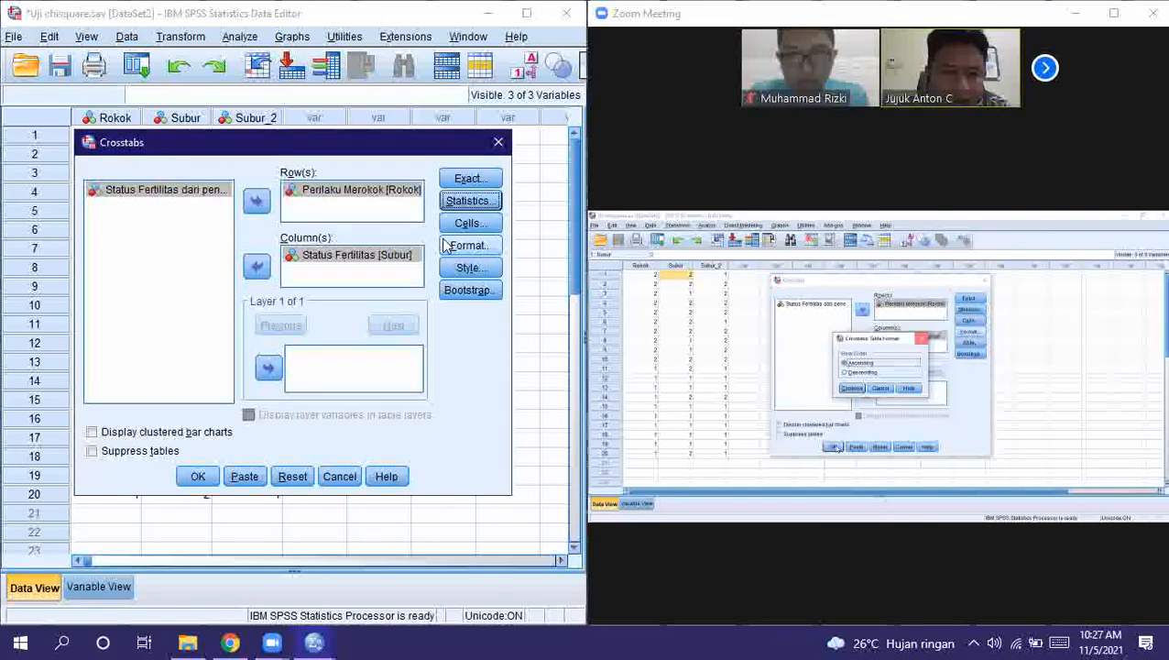
{"action": "left_click", "coordinate": [469, 223]}
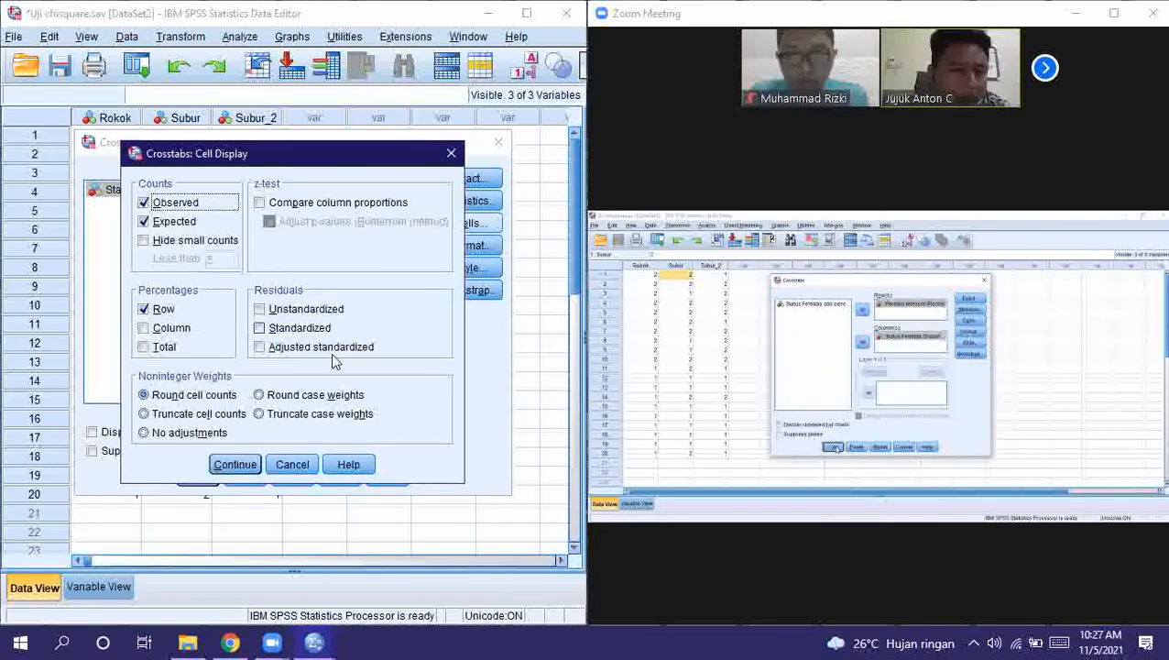
{"action": "left_click", "coordinate": [233, 464]}
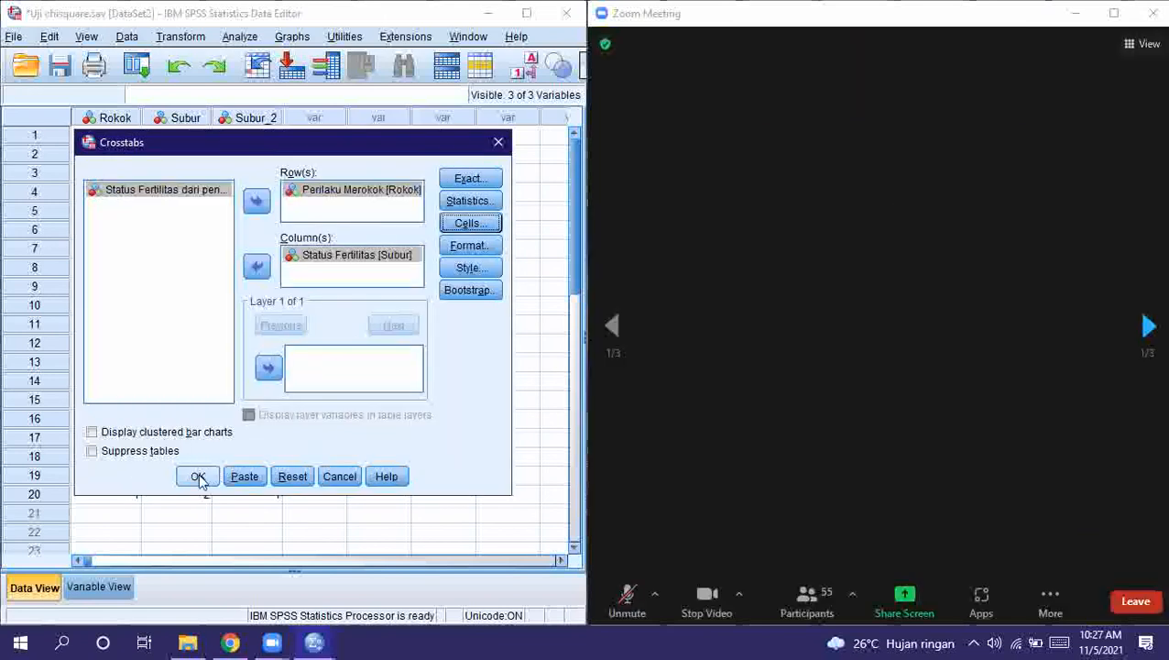
{"action": "left_click", "coordinate": [199, 476]}
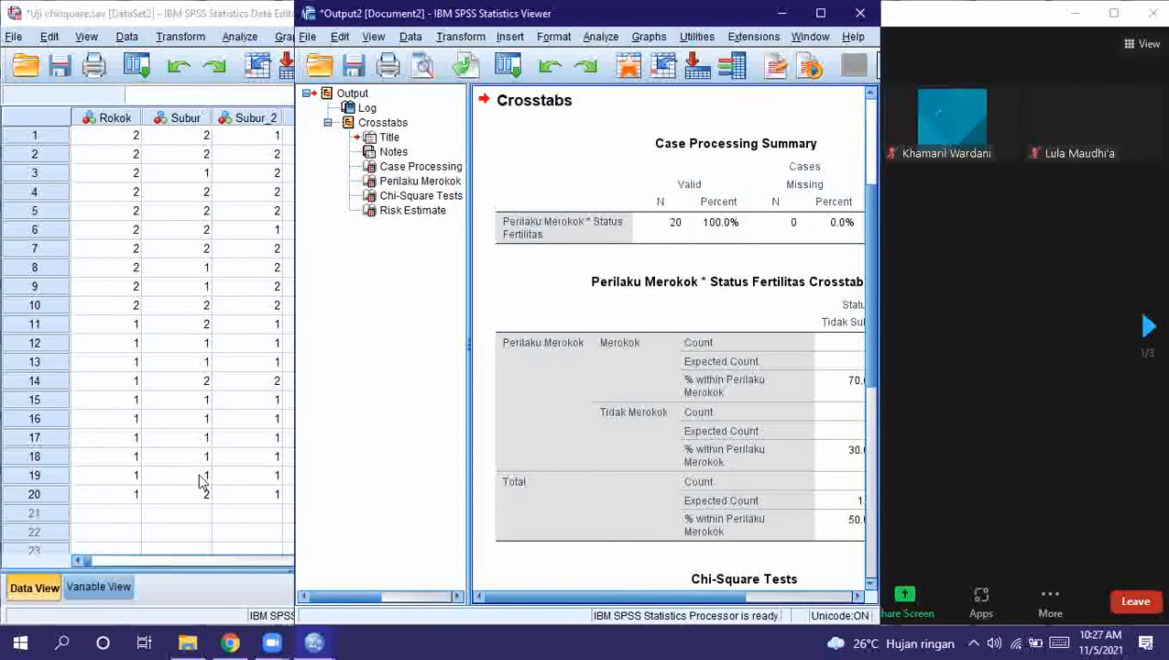
Enlarge the crosstab output to inspect the Chi-Square Tests table, and tile the viewer on half the screen
{"action": "left_click", "coordinate": [820, 13]}
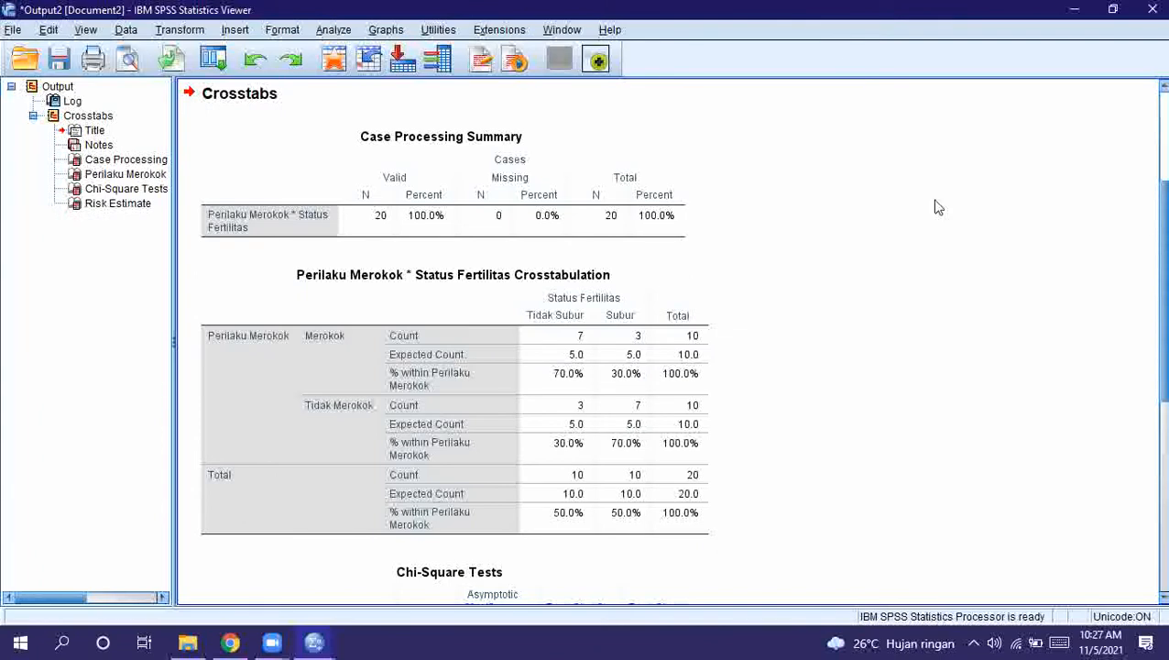
{"action": "left_click_drag", "start_coordinate": [1167, 245], "coordinate": [1168, 431]}
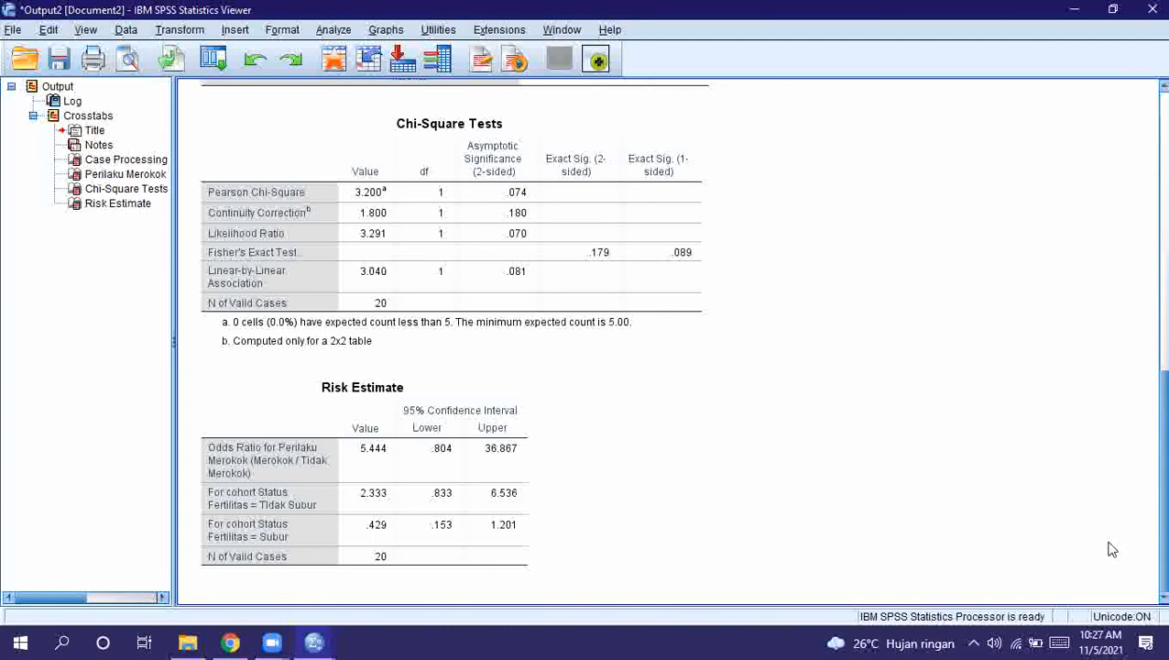
{"action": "left_click", "coordinate": [476, 243]}
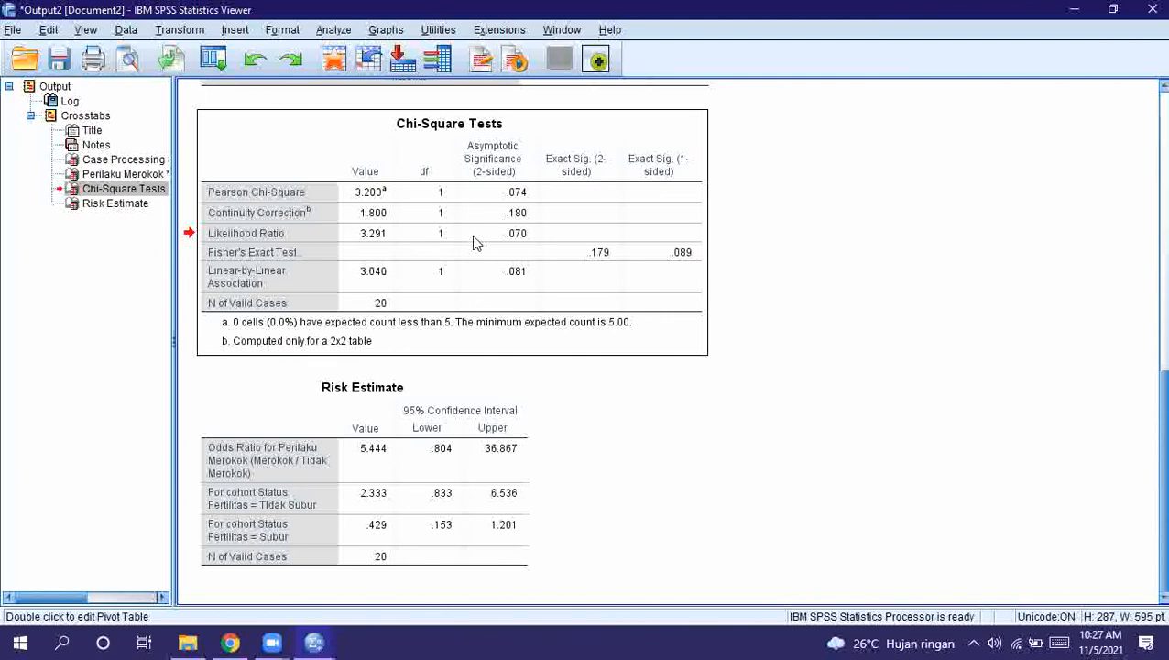
{"action": "key", "text": "super+Left"}
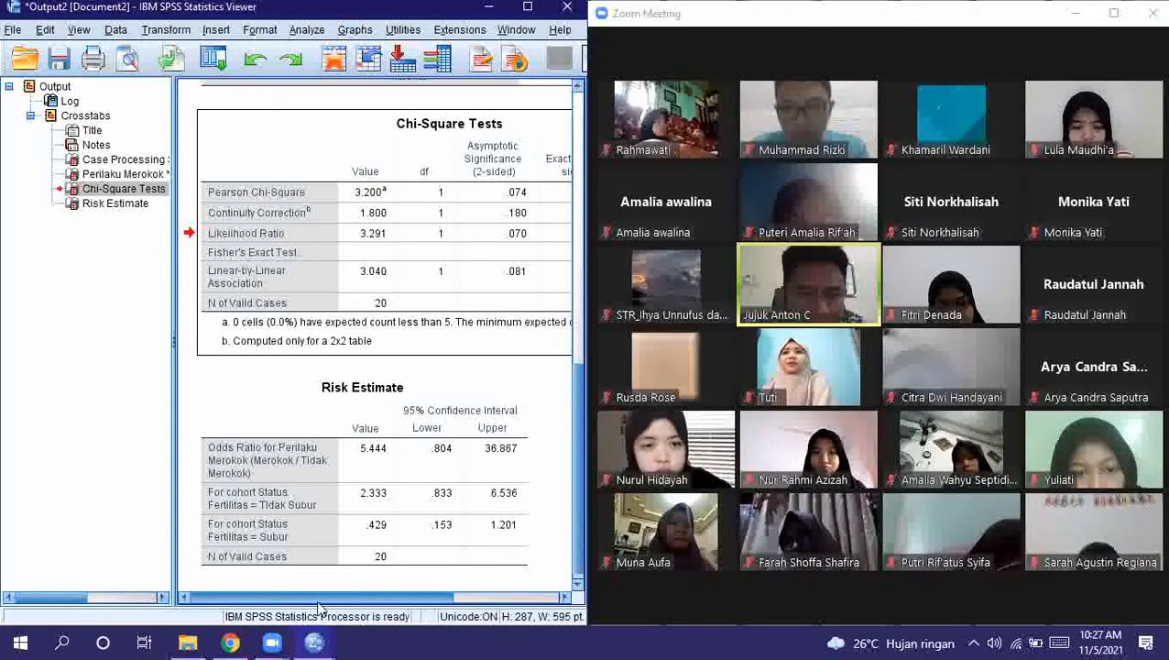
{"action": "left_click_drag", "start_coordinate": [322, 598], "coordinate": [406, 602]}
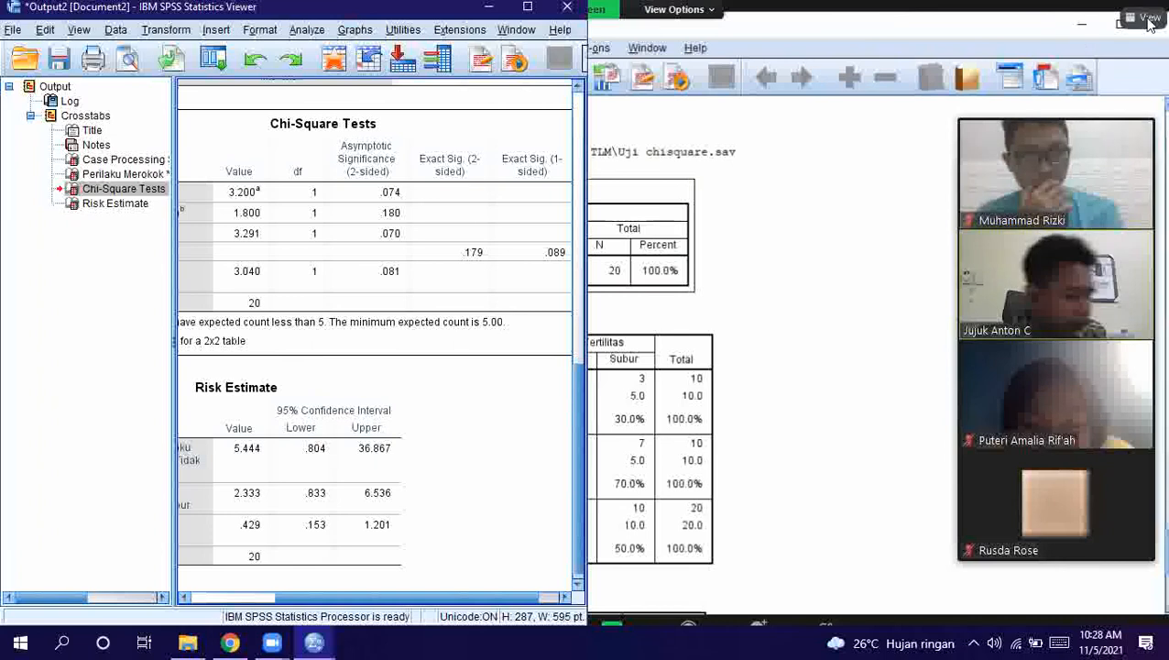
Take the Zoom meeting out of full screen and tile it side by side with the SPSS output viewer
{"action": "left_click", "coordinate": [1075, 44]}
{"action": "left_click", "coordinate": [1145, 17]}
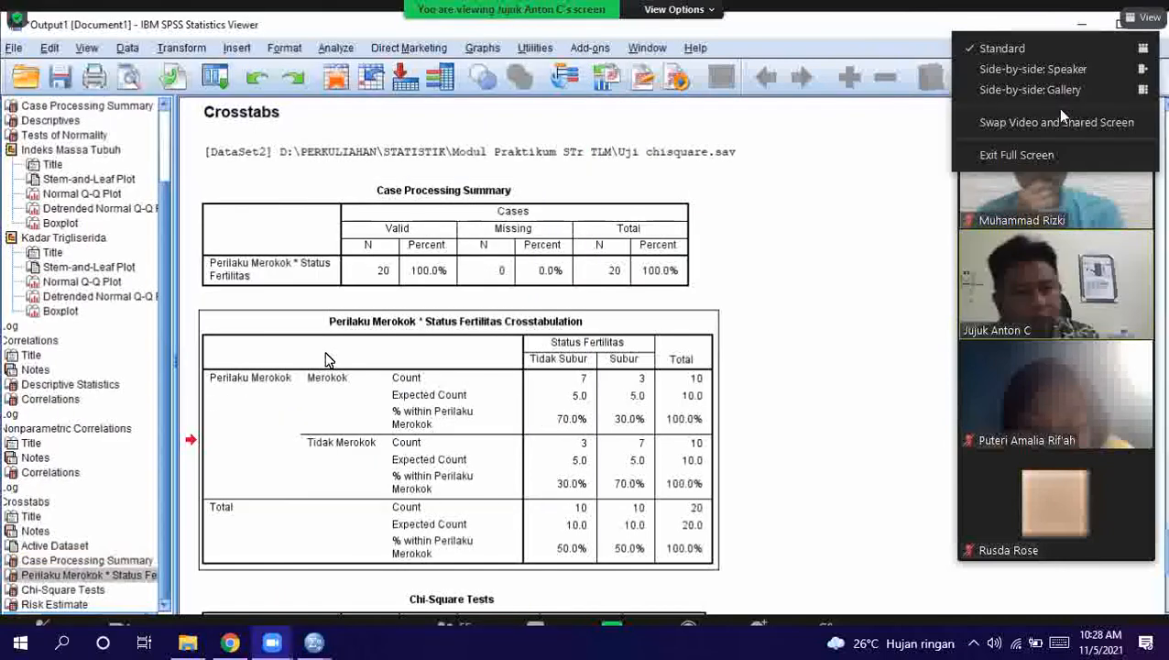
{"action": "left_click", "coordinate": [1018, 162]}
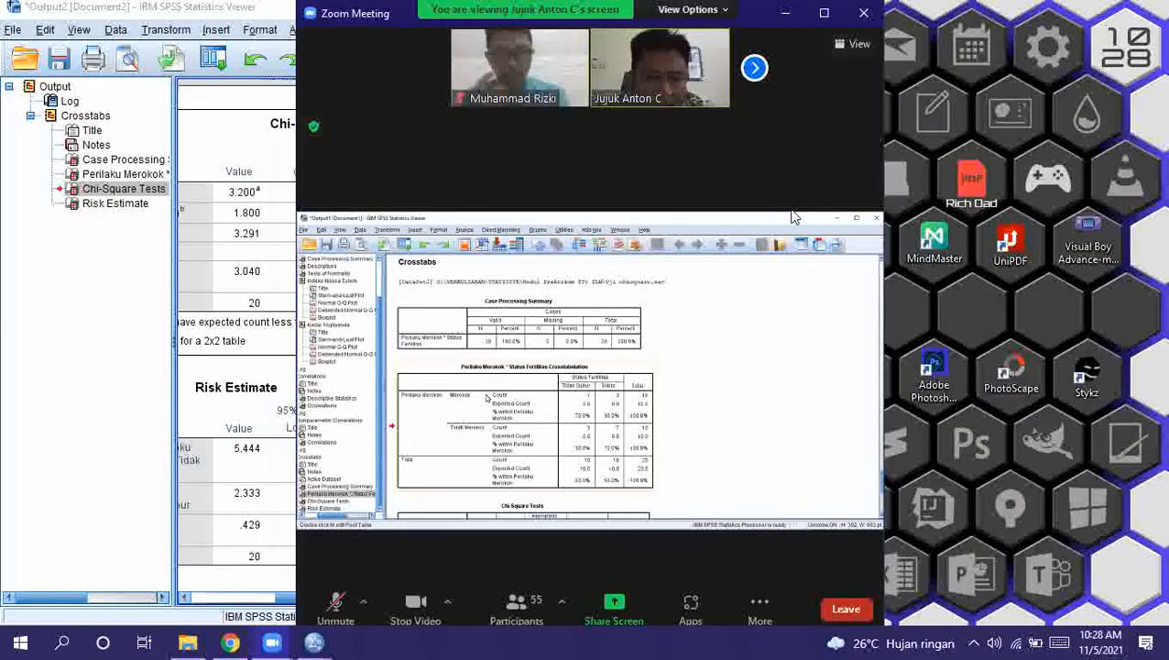
{"action": "key", "text": "super+Right"}
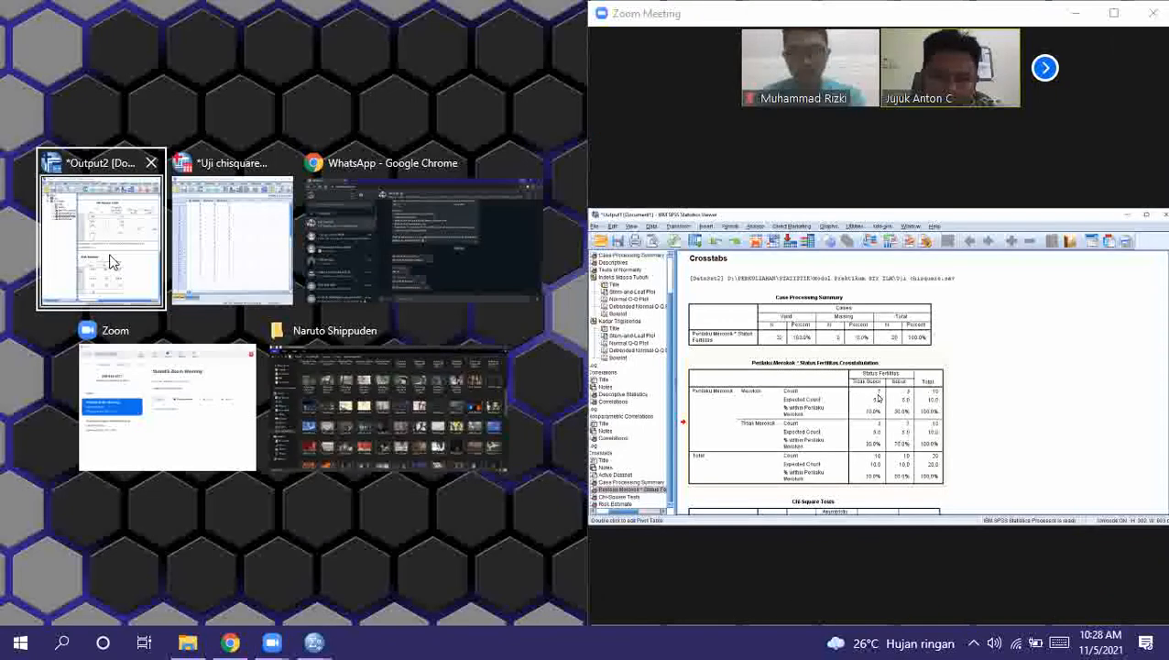
{"action": "left_click", "coordinate": [109, 263]}
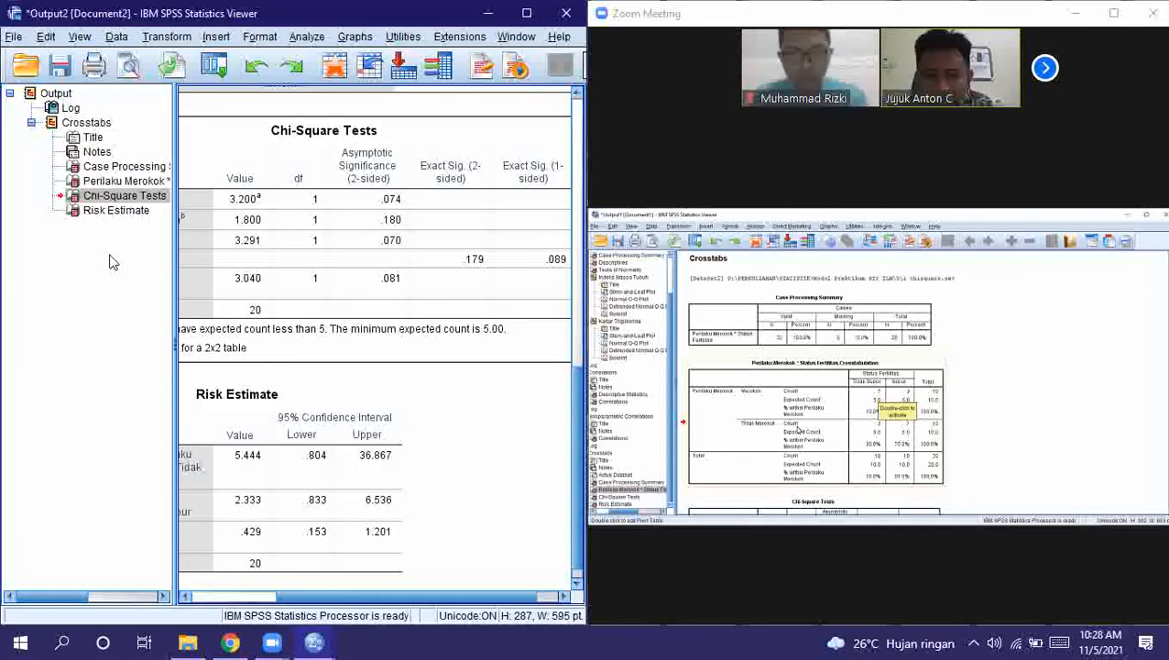
Examine the Perilaku Merokok by Status Fertilitas crosstabulation together with the significance values in the Chi-Square Tests table
{"action": "left_click_drag", "start_coordinate": [574, 406], "coordinate": [586, 239]}
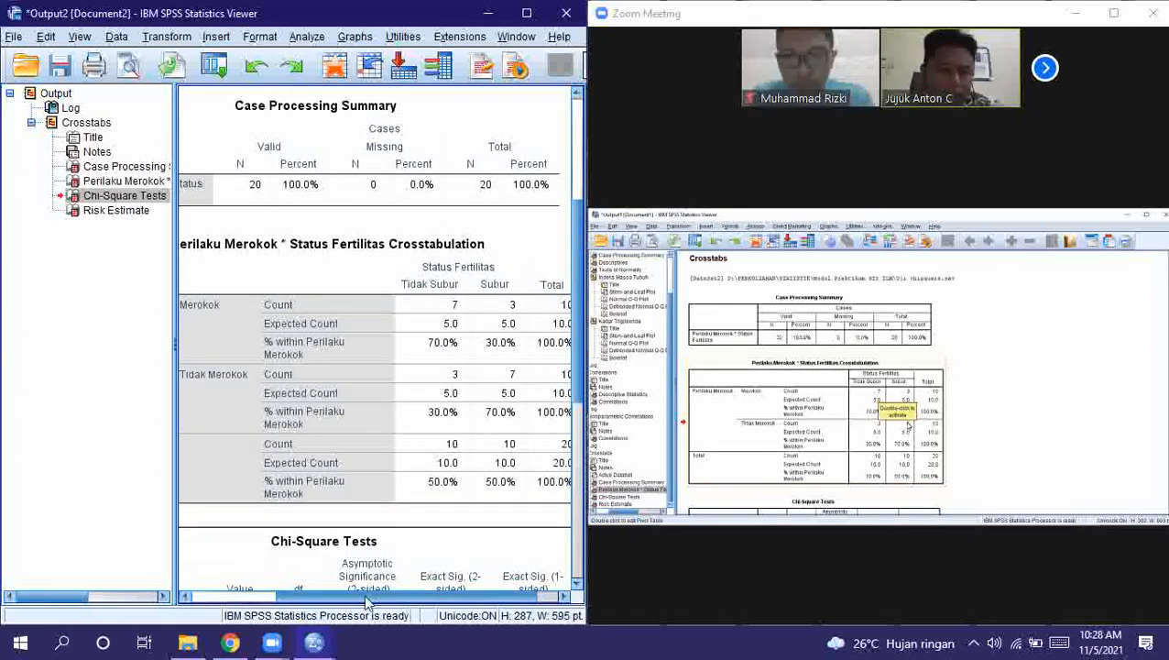
{"action": "mouse_move", "coordinate": [371, 598]}
{"action": "left_mouse_down"}
{"action": "mouse_move", "coordinate": [414, 593]}
{"action": "mouse_move", "coordinate": [364, 598]}
{"action": "mouse_move", "coordinate": [381, 598]}
{"action": "left_mouse_up"}
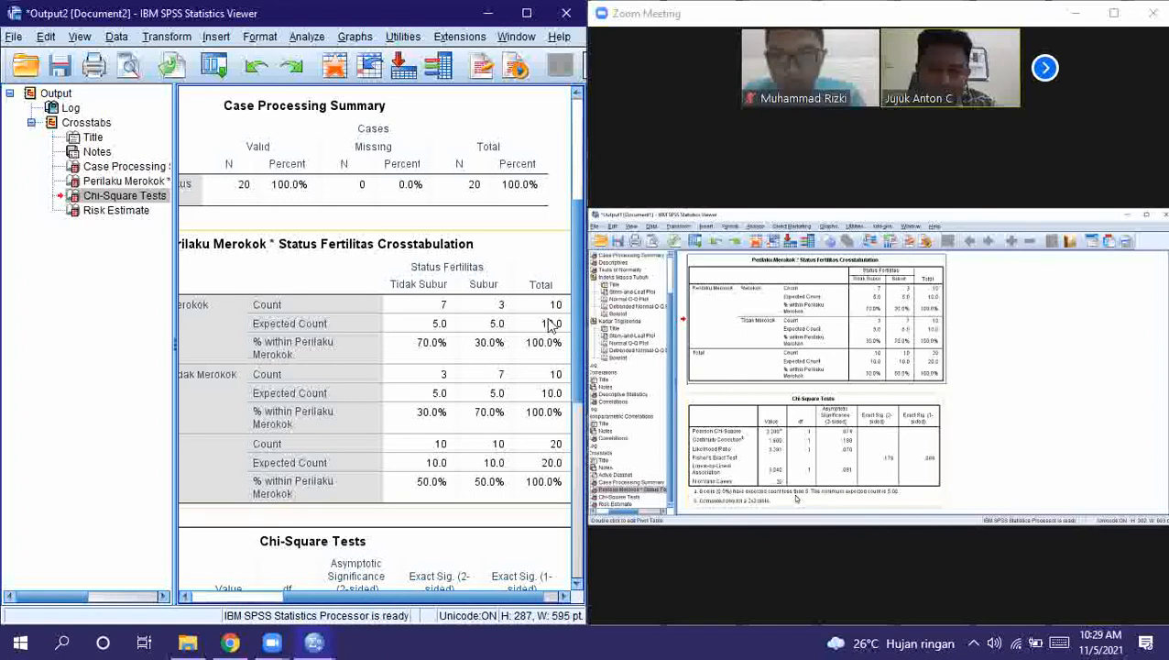
{"action": "left_click_drag", "start_coordinate": [579, 310], "coordinate": [585, 371]}
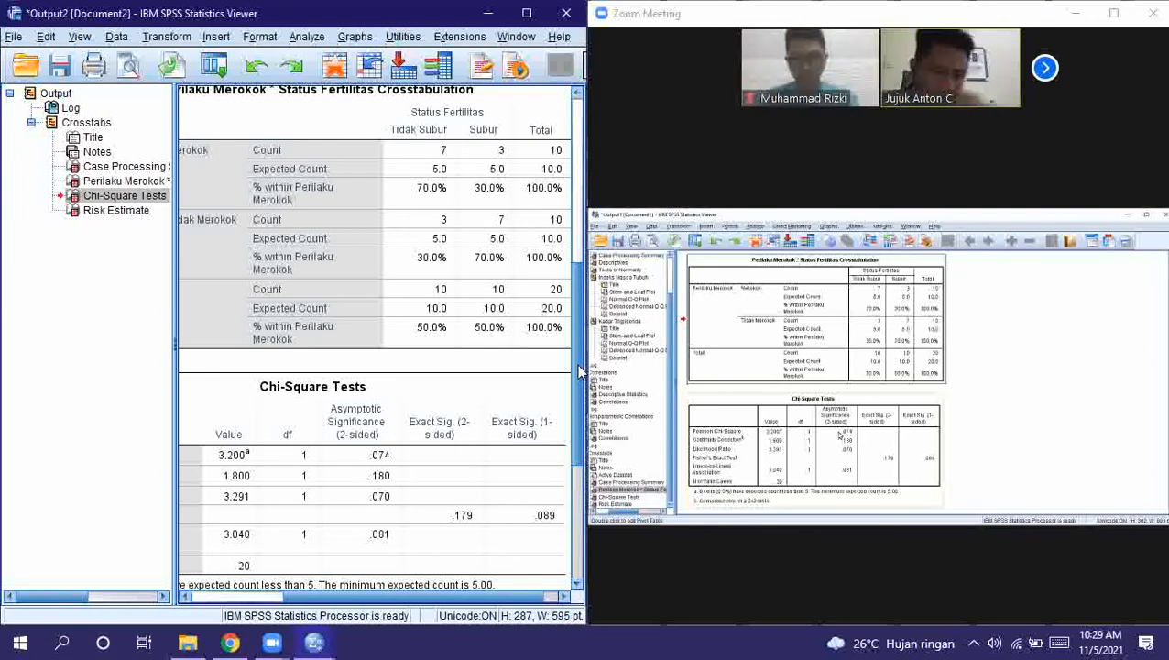
{"action": "left_click_drag", "start_coordinate": [579, 371], "coordinate": [579, 390]}
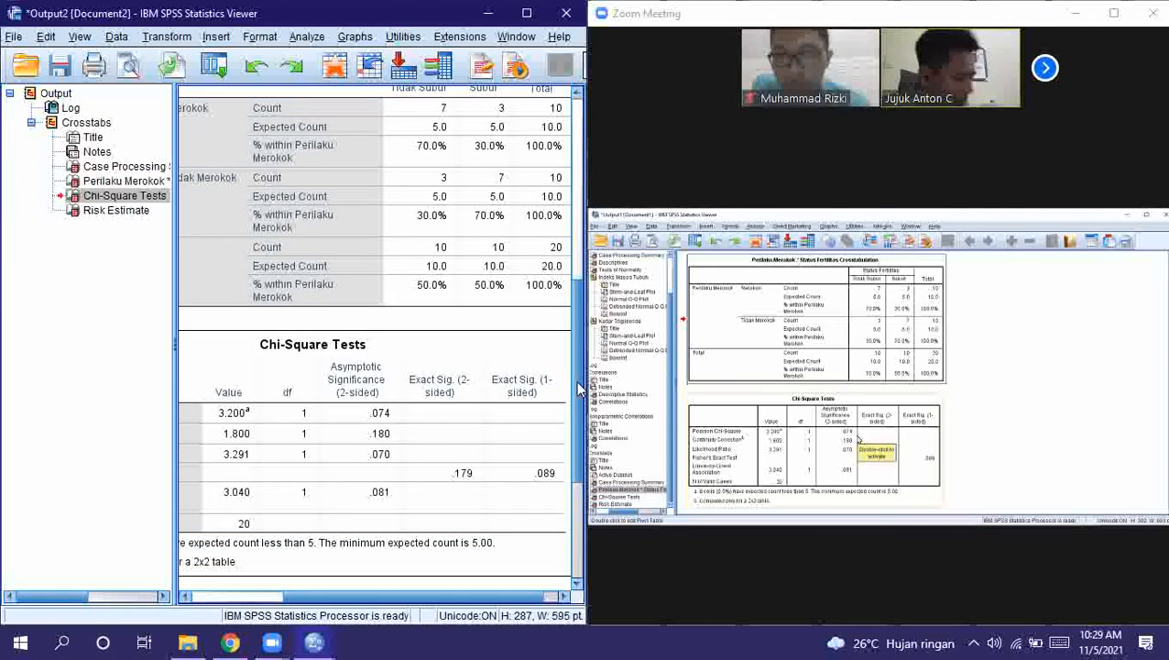
{"action": "left_click_drag", "start_coordinate": [389, 593], "coordinate": [309, 592]}
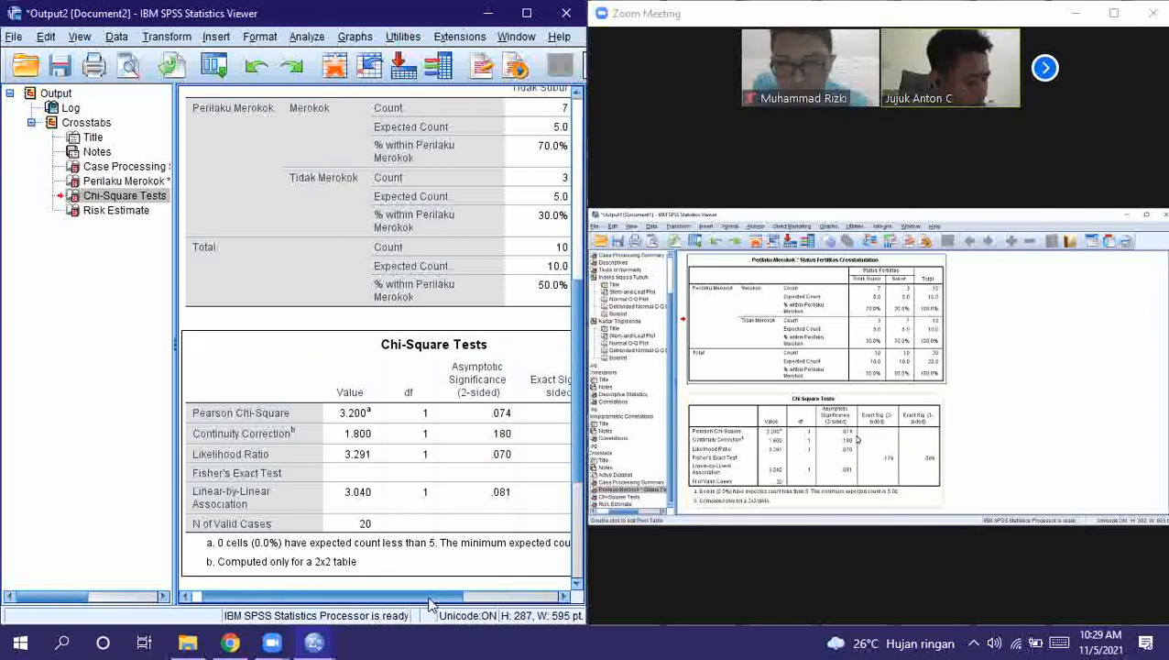
{"action": "mouse_move", "coordinate": [431, 593]}
{"action": "left_mouse_down"}
{"action": "mouse_move", "coordinate": [503, 607]}
{"action": "mouse_move", "coordinate": [423, 593]}
{"action": "mouse_move", "coordinate": [435, 600]}
{"action": "left_mouse_up"}
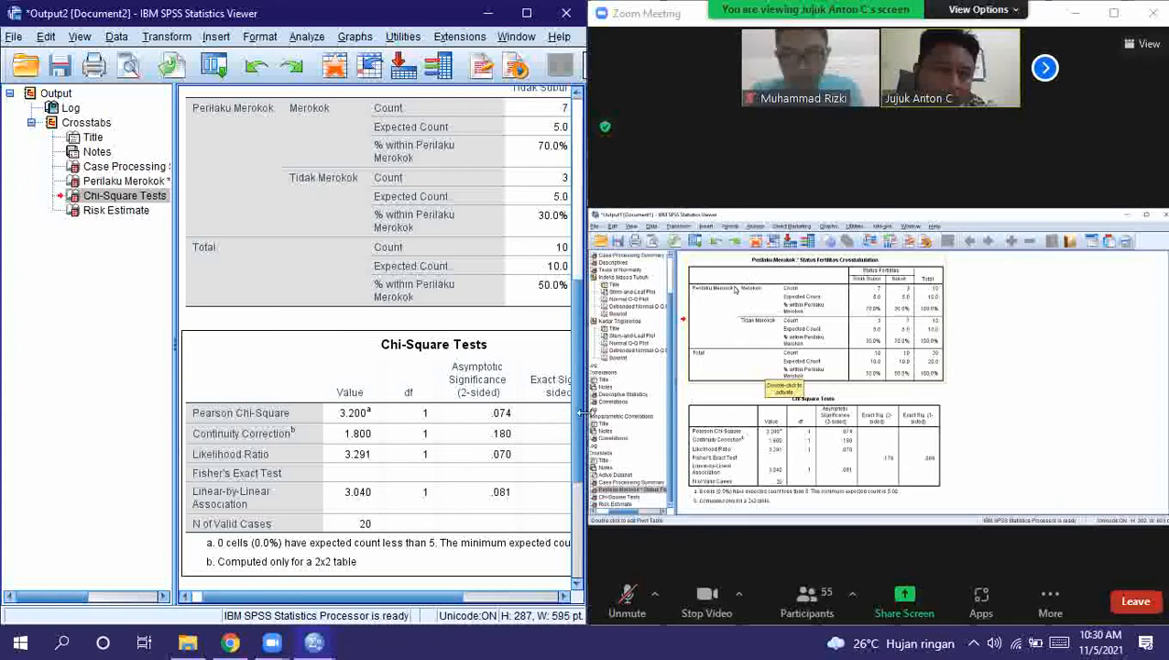
Examine the Risk Estimate table, including the odds ratio and its 95% confidence interval
{"action": "left_click_drag", "start_coordinate": [578, 418], "coordinate": [585, 497]}
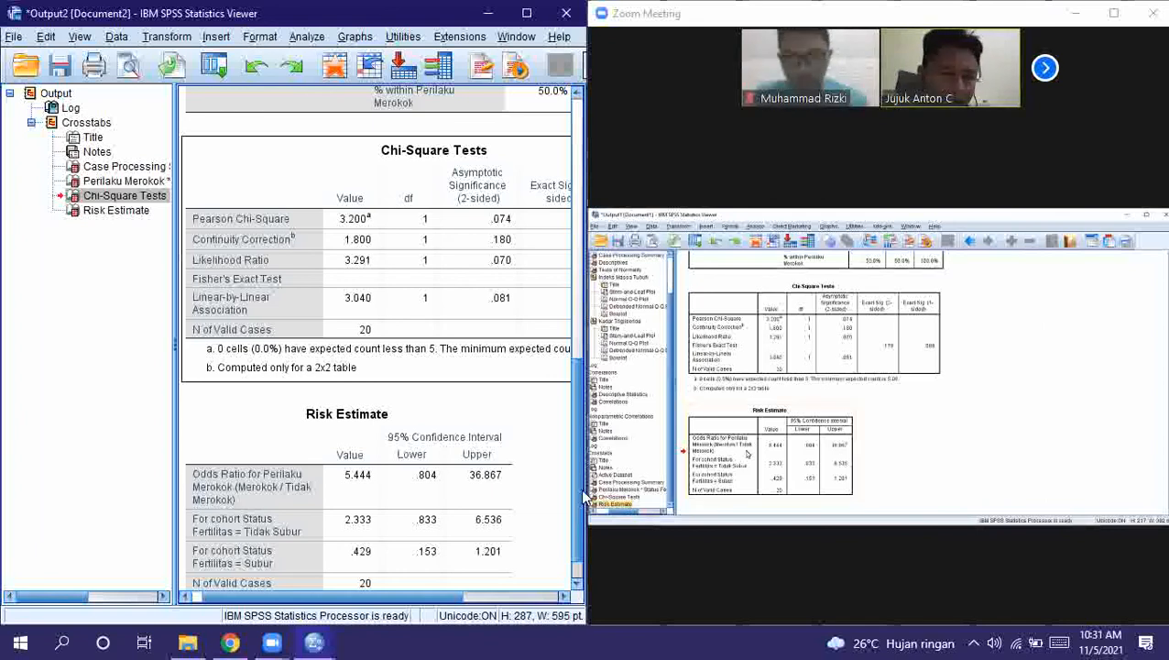
{"action": "scroll", "coordinate": [584, 496], "scroll_direction": "down", "scroll_amount": 2}
{"action": "left_click", "coordinate": [495, 510]}
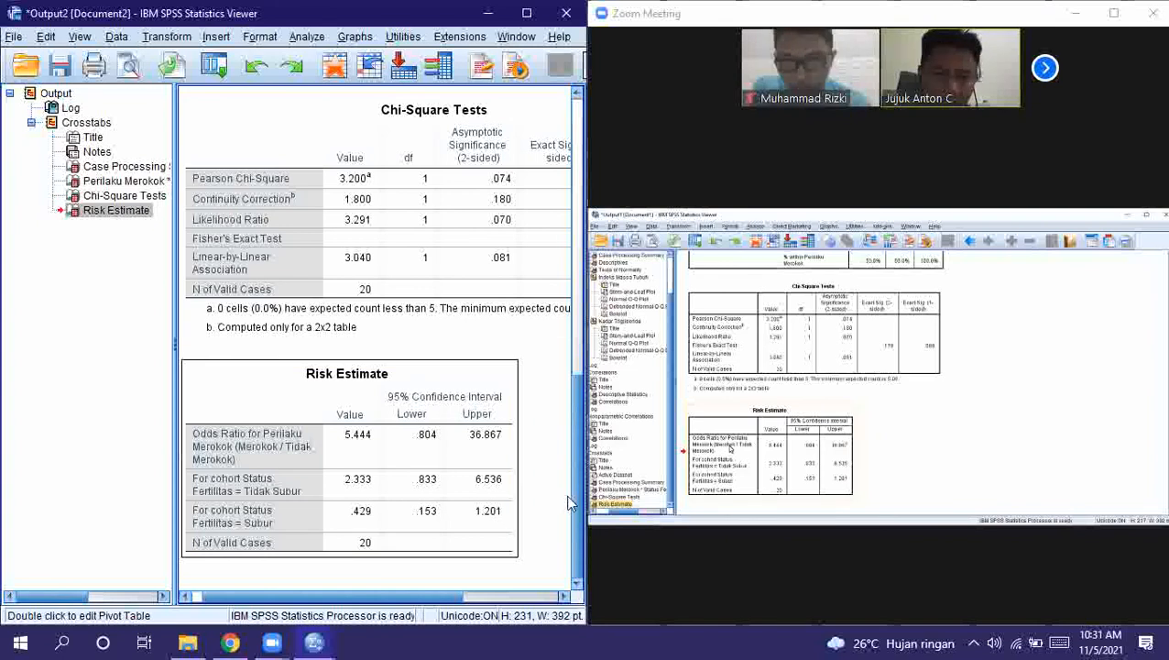
{"action": "left_click", "coordinate": [362, 455]}
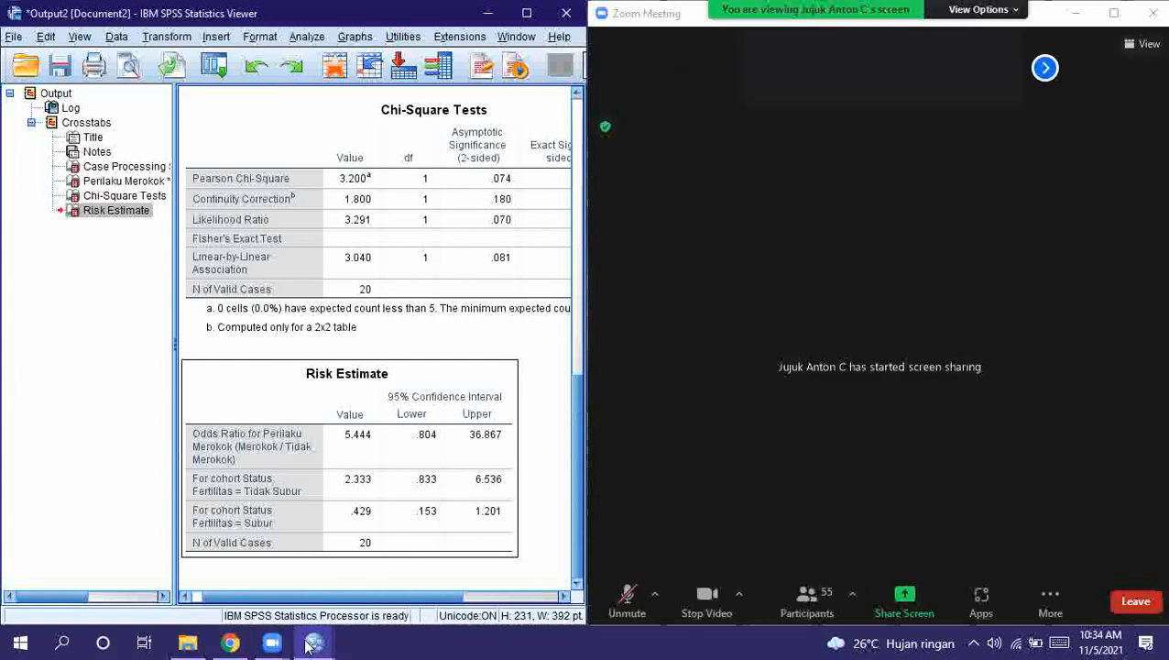
Switch to the Uji chisquare.sav data and take the Zoom meeting out of full screen so both show side by side
{"action": "mouse_move", "coordinate": [311, 644]}
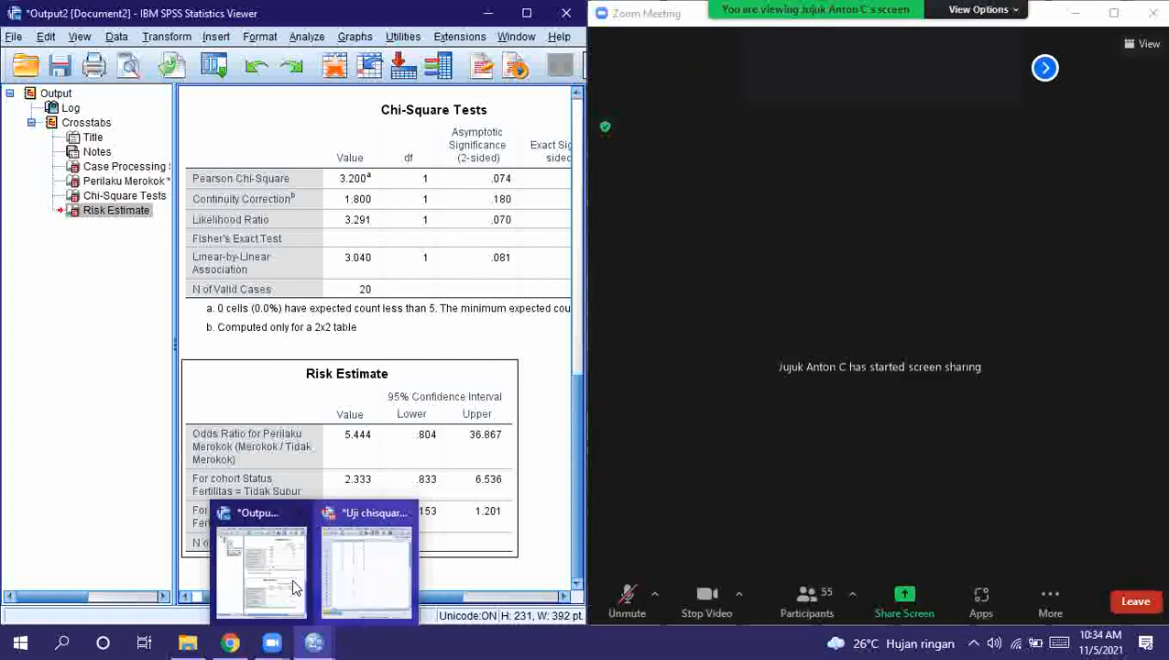
{"action": "left_click", "coordinate": [363, 560]}
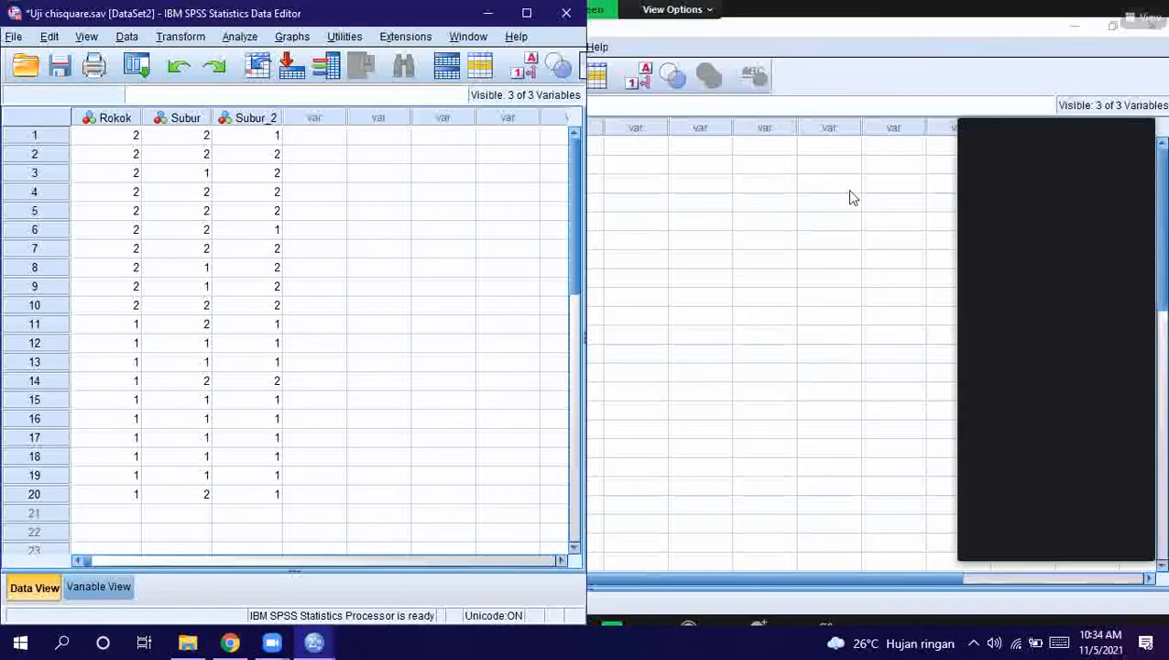
{"action": "left_click", "coordinate": [1130, 26]}
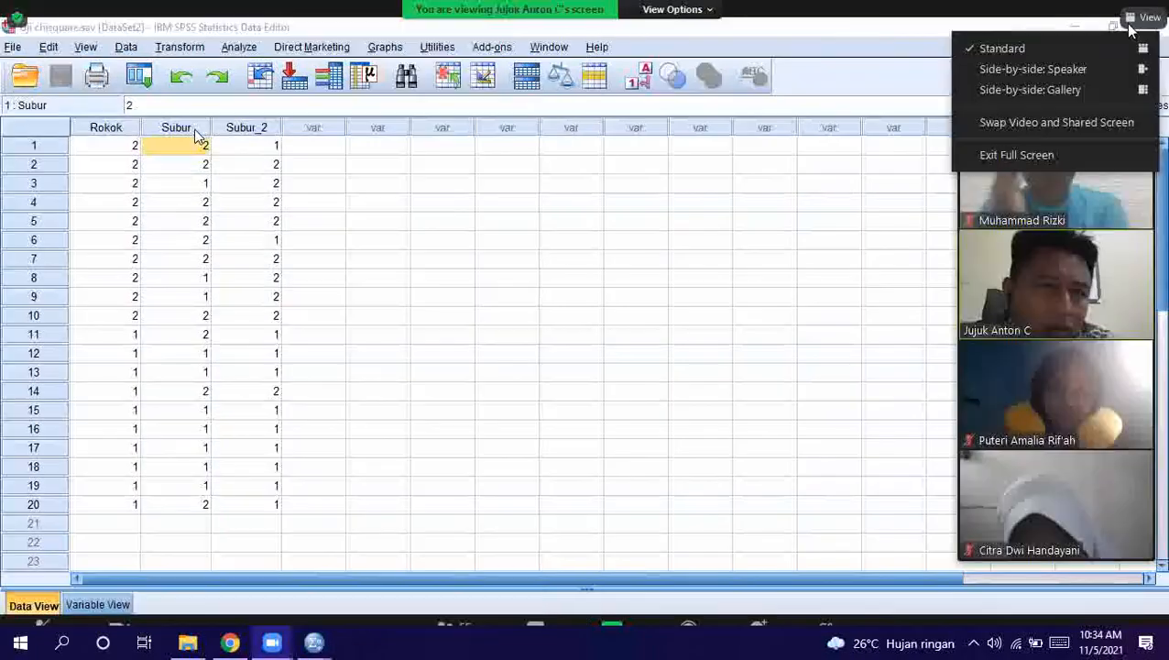
{"action": "left_click", "coordinate": [987, 151]}
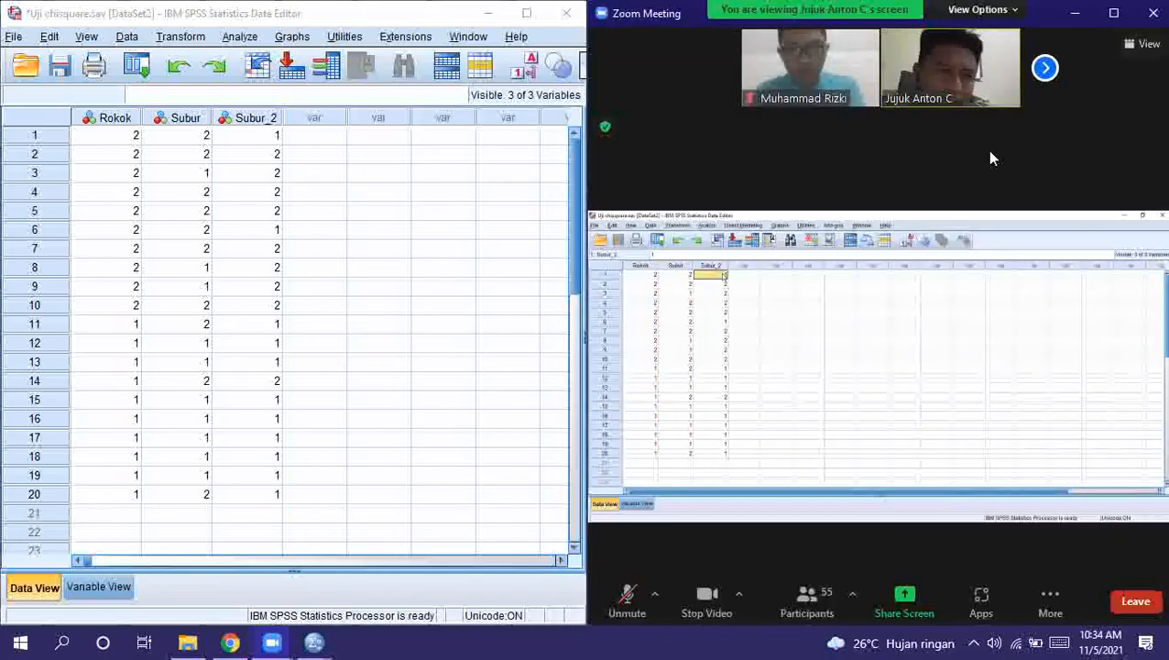
Set up a new crosstab with Subur_2 replacing Subur as the column variable against Rokok, keeping the Asymptotic only test option
{"action": "left_click", "coordinate": [275, 122]}
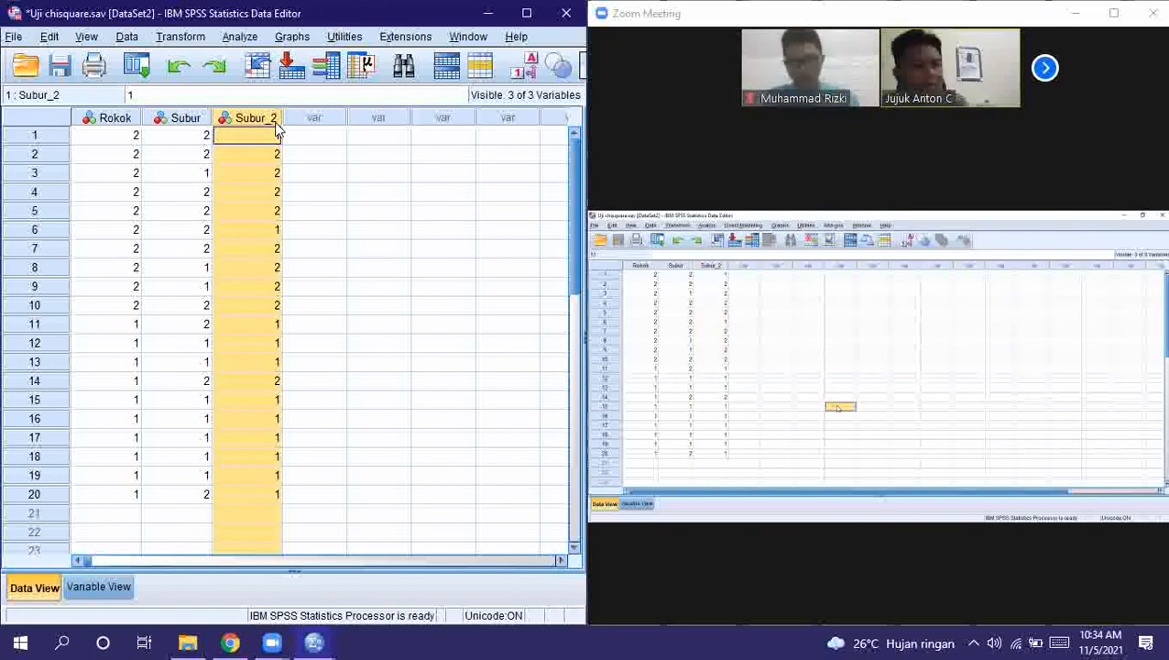
{"action": "left_click", "coordinate": [238, 38]}
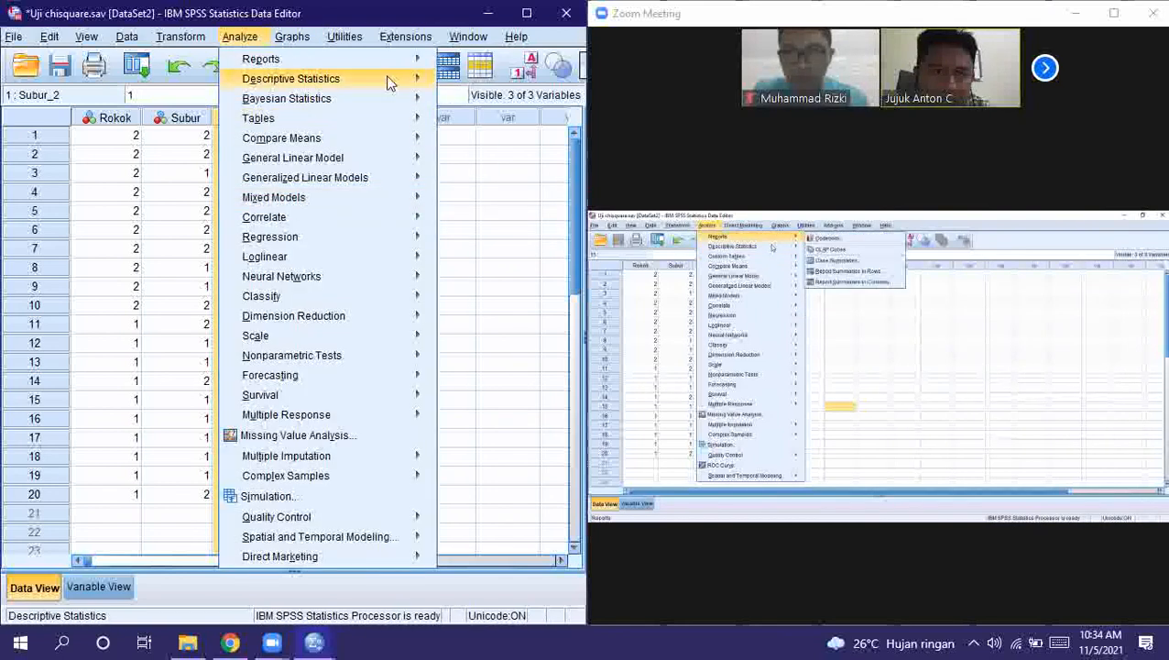
{"action": "mouse_move", "coordinate": [391, 80]}
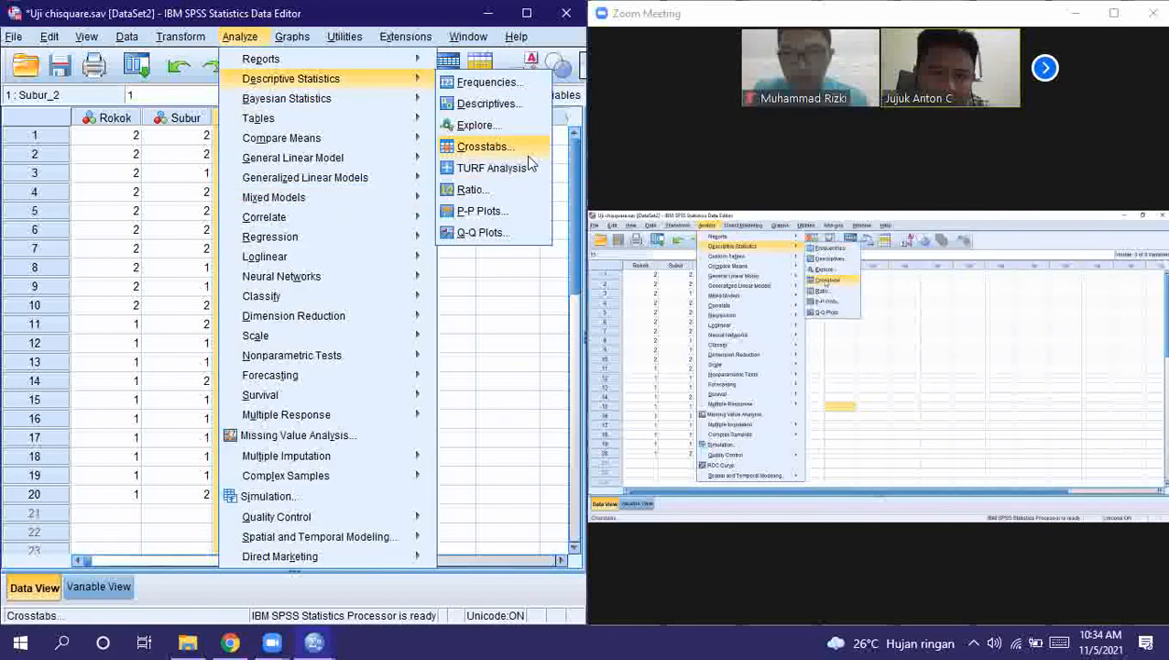
{"action": "left_click", "coordinate": [528, 152]}
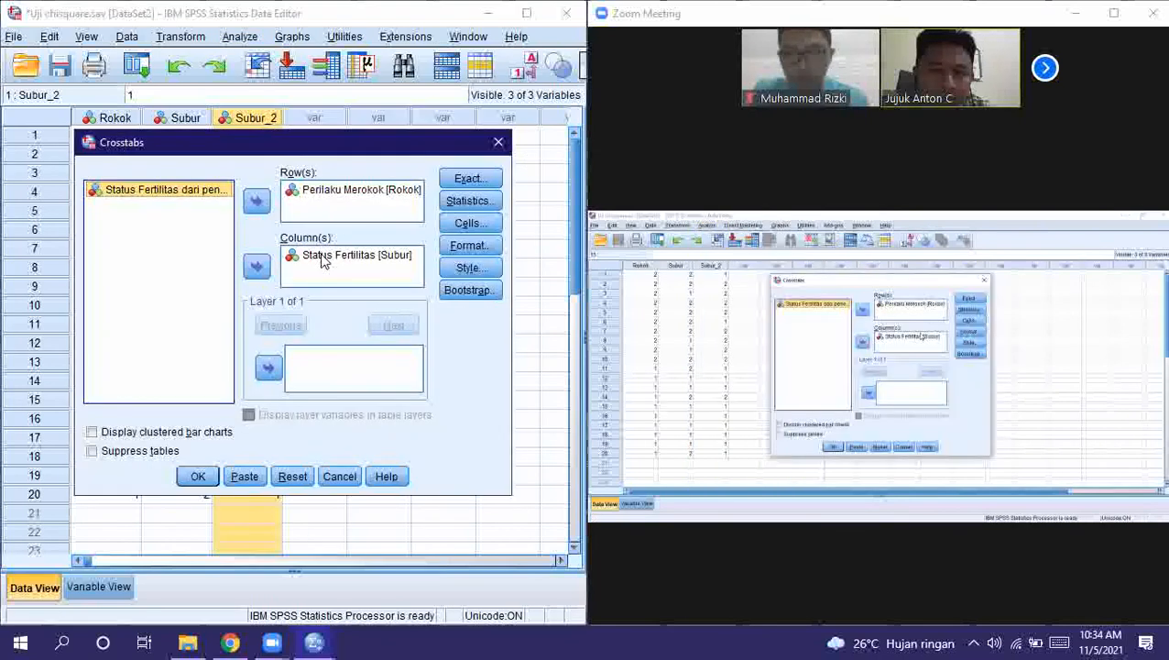
{"action": "left_click", "coordinate": [321, 260]}
{"action": "left_click", "coordinate": [257, 267]}
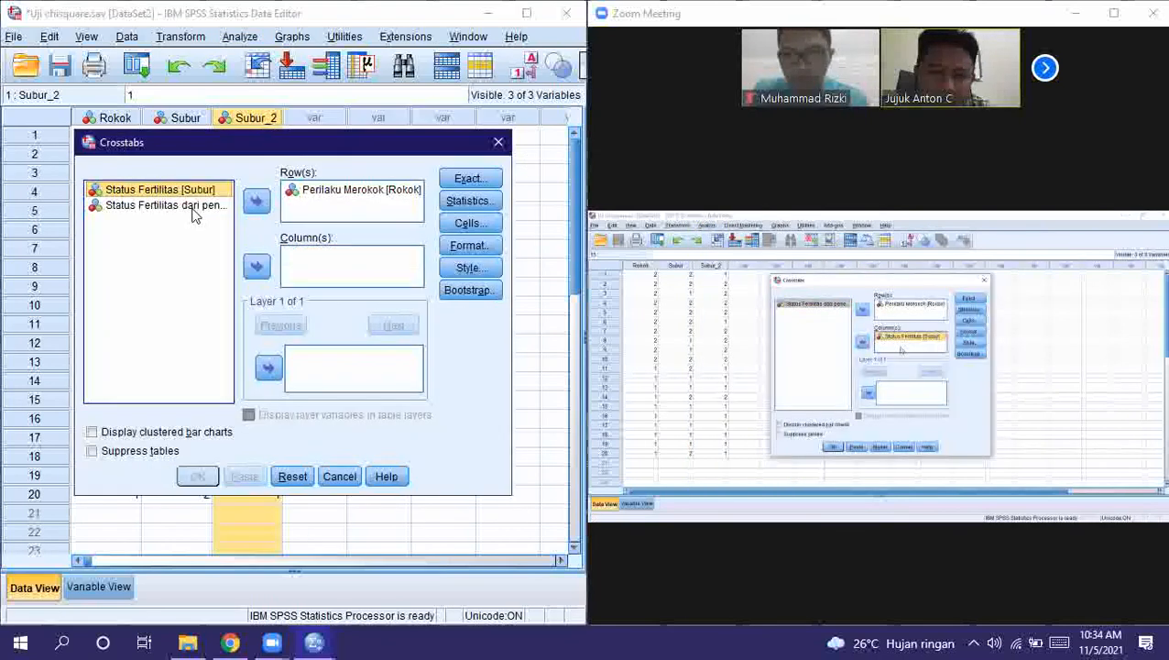
{"action": "left_click", "coordinate": [193, 207]}
{"action": "left_click", "coordinate": [256, 275]}
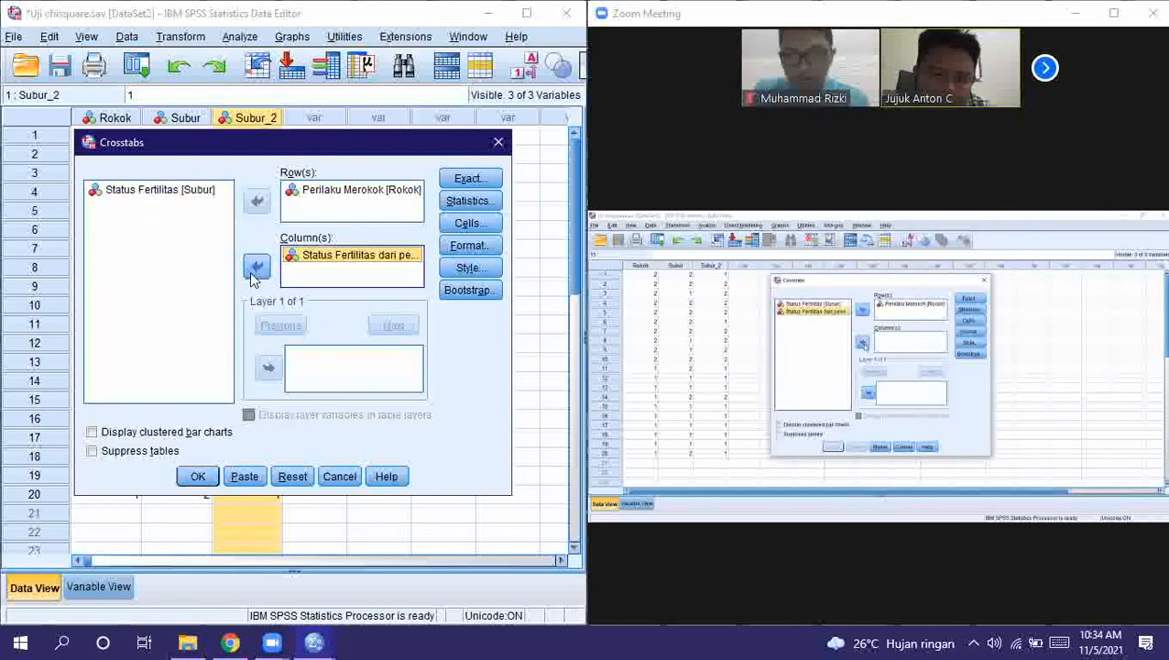
{"action": "left_click", "coordinate": [470, 178]}
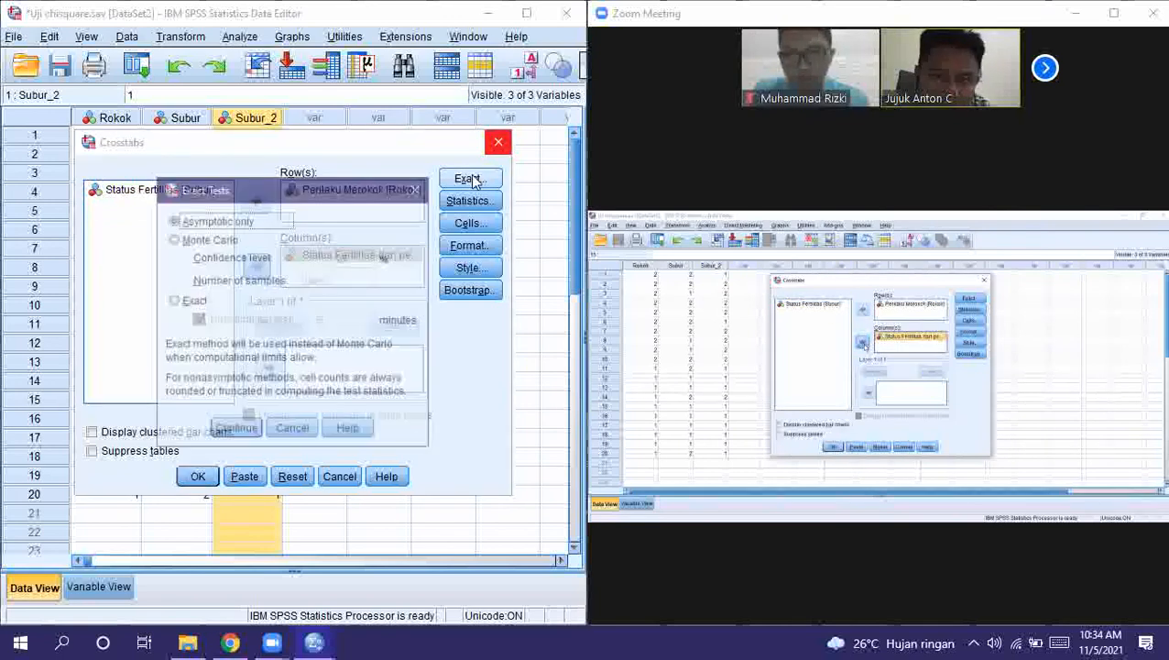
{"action": "left_click", "coordinate": [234, 429]}
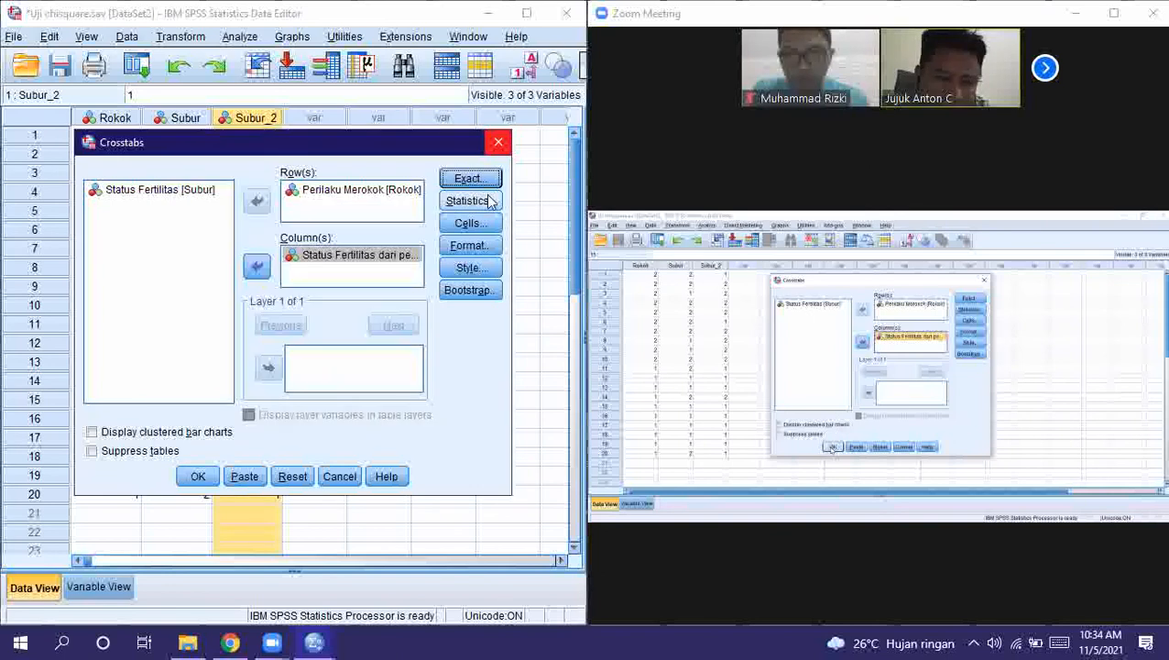
Run the crosstab with the Chi-square and Risk statistics kept, and view its output in a maximized viewer through the Risk Estimate table
{"action": "left_click", "coordinate": [486, 200]}
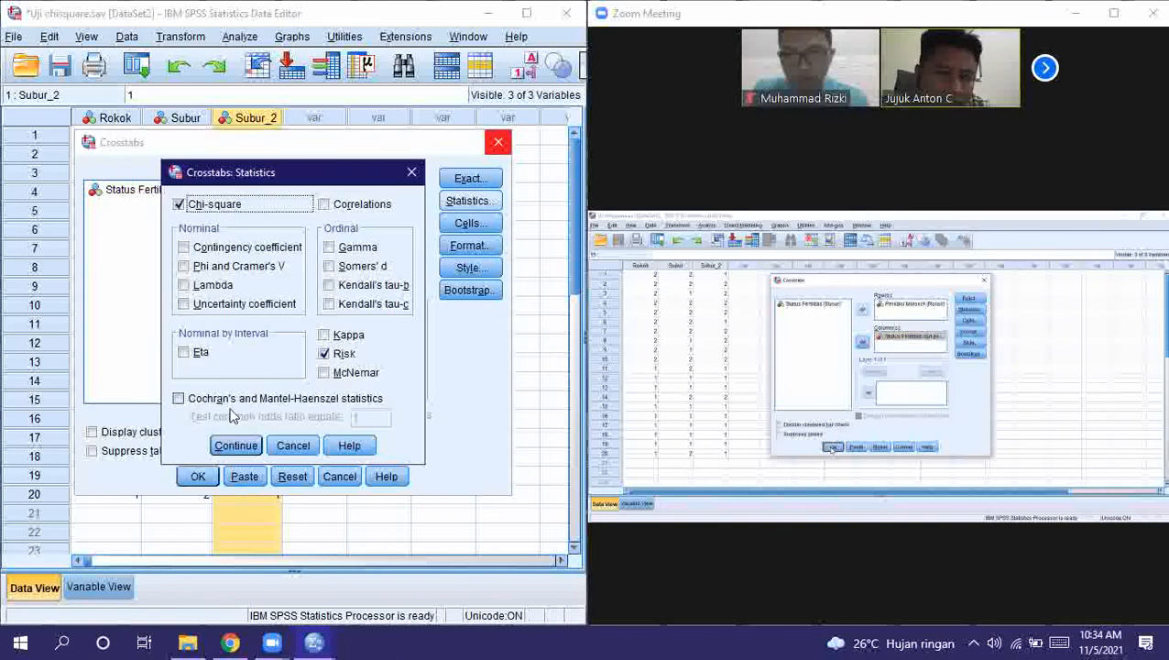
{"action": "left_click", "coordinate": [240, 446]}
{"action": "left_click", "coordinate": [198, 476]}
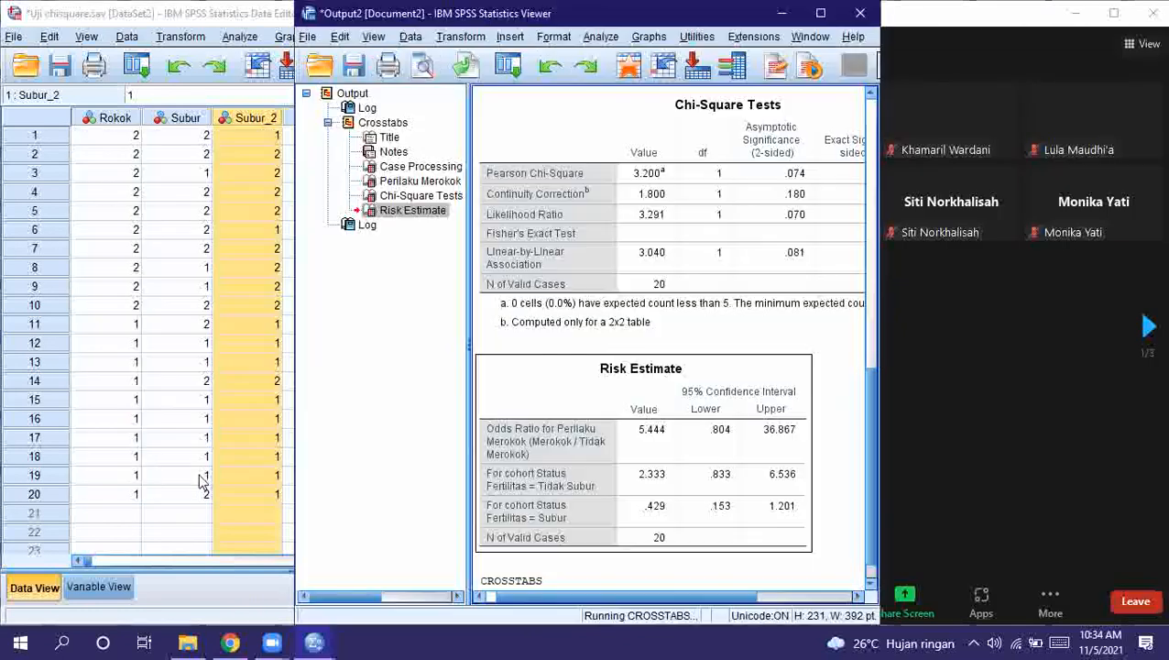
{"action": "left_click", "coordinate": [821, 13]}
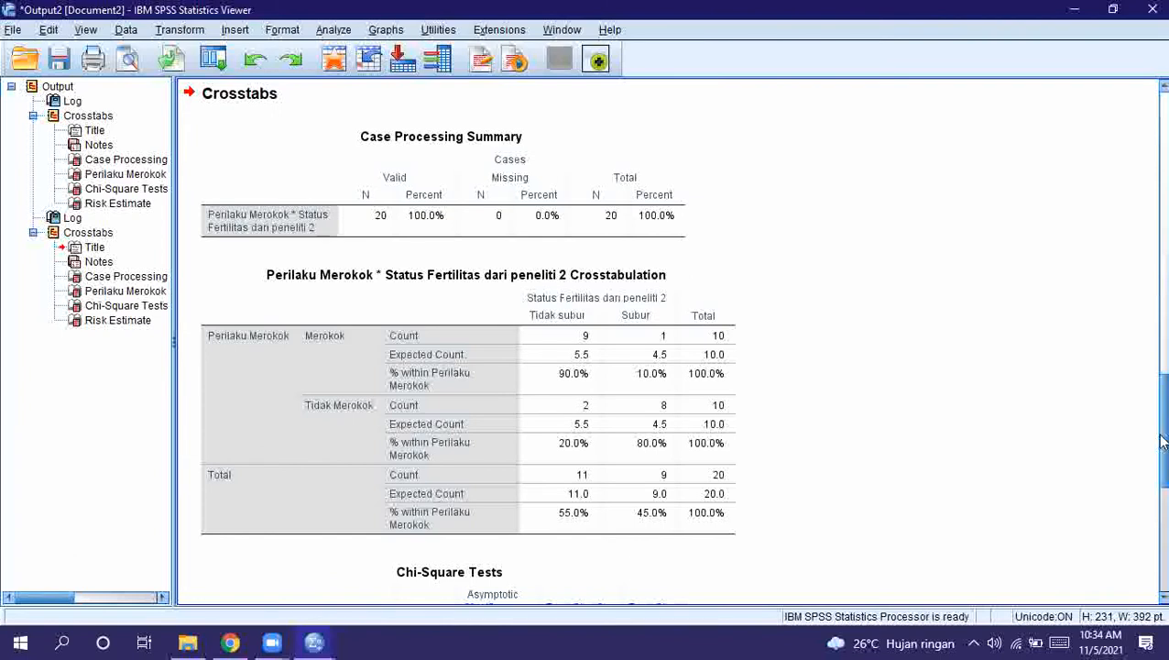
{"action": "left_click_drag", "start_coordinate": [1165, 443], "coordinate": [1165, 546]}
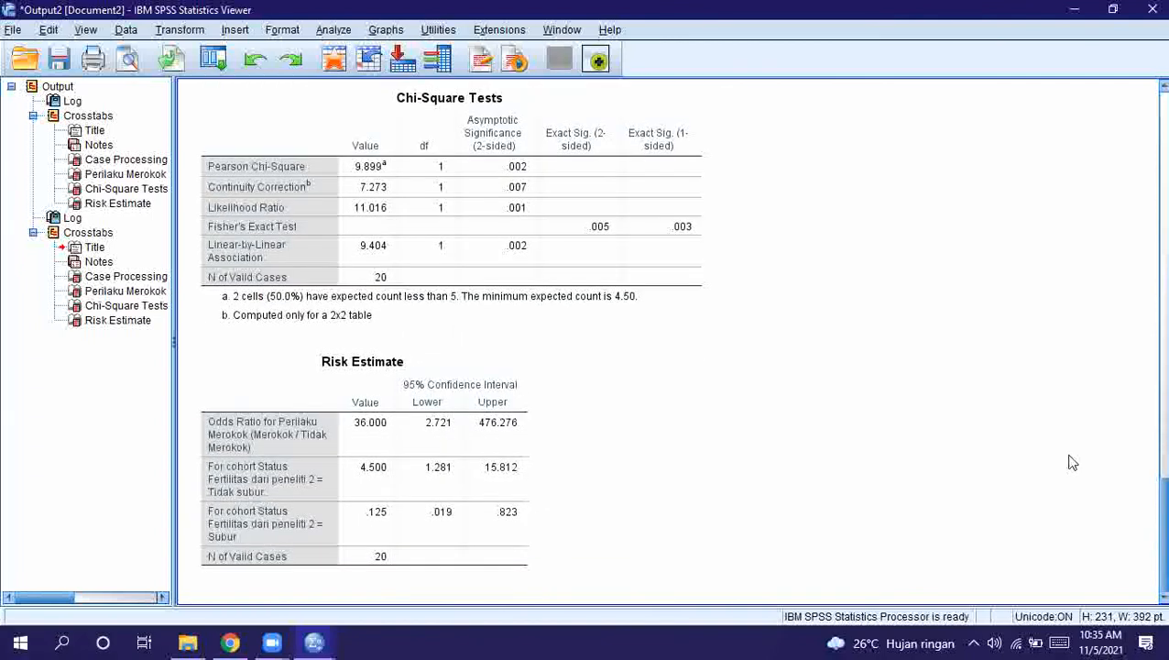
Take the Zoom meeting out of full screen and place it side by side with the Output2 viewer
{"action": "left_click", "coordinate": [1112, 8]}
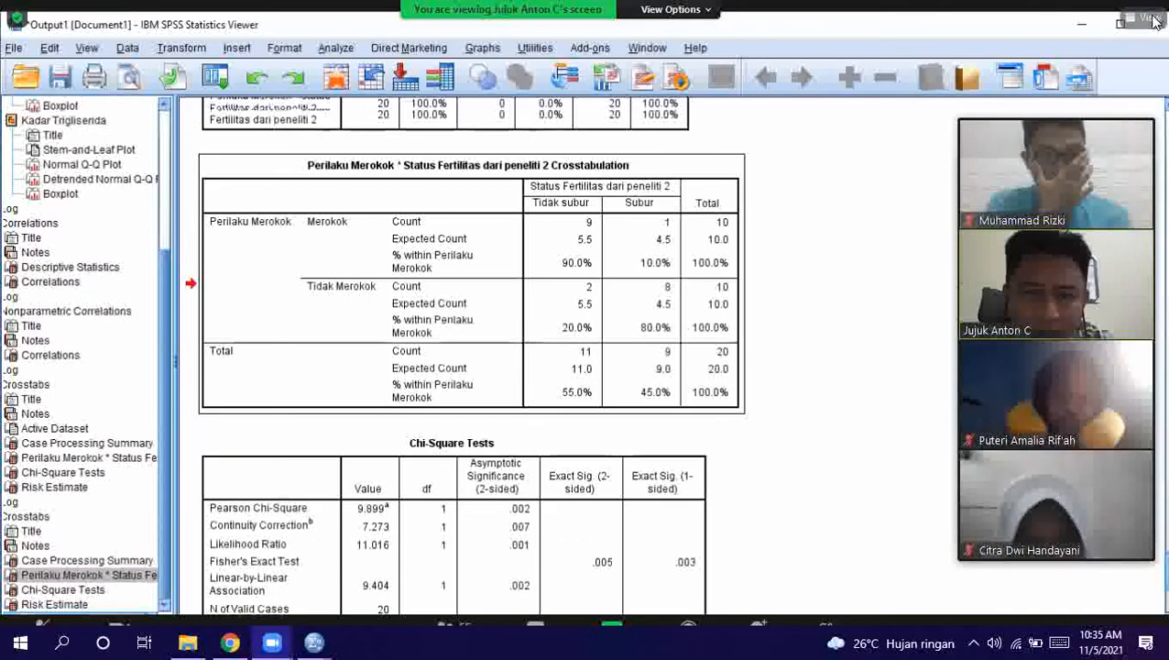
{"action": "left_click", "coordinate": [1147, 16]}
{"action": "left_click", "coordinate": [1042, 153]}
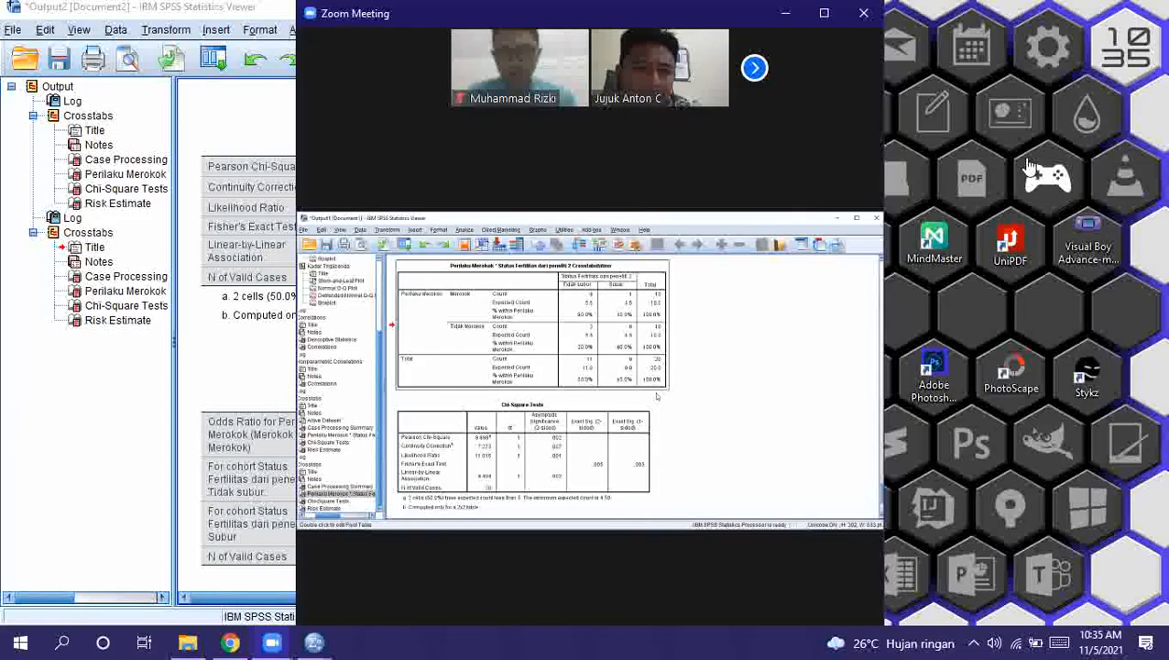
{"action": "key", "text": "super+Right"}
{"action": "left_click", "coordinate": [100, 234]}
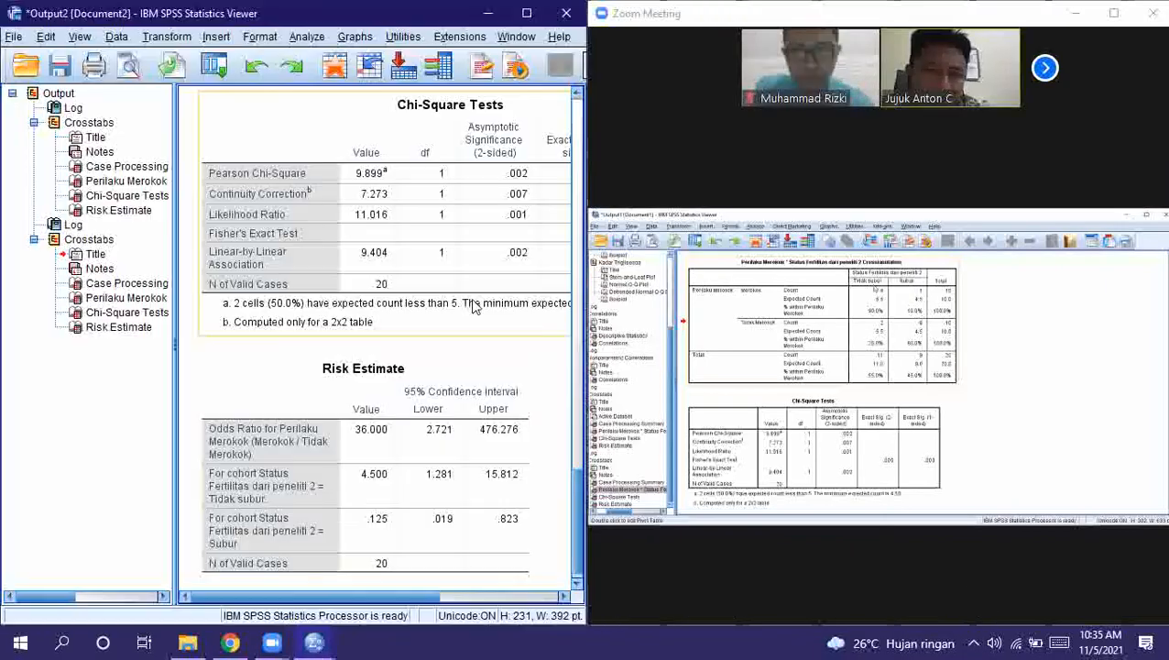
Examine the counts, expected counts and percentages in the Perilaku Merokok by Status Fertilitas dari peneliti 2 crosstabulation
{"action": "left_click_drag", "start_coordinate": [325, 597], "coordinate": [400, 597]}
{"action": "left_click_drag", "start_coordinate": [583, 495], "coordinate": [585, 428]}
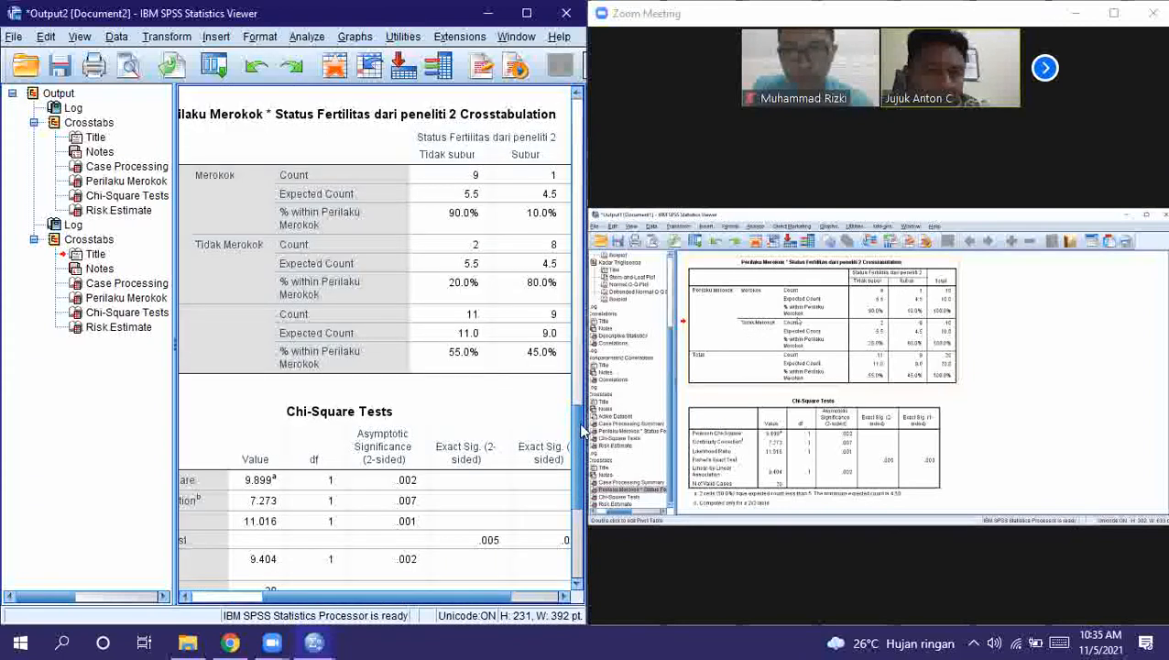
{"action": "left_click", "coordinate": [478, 313]}
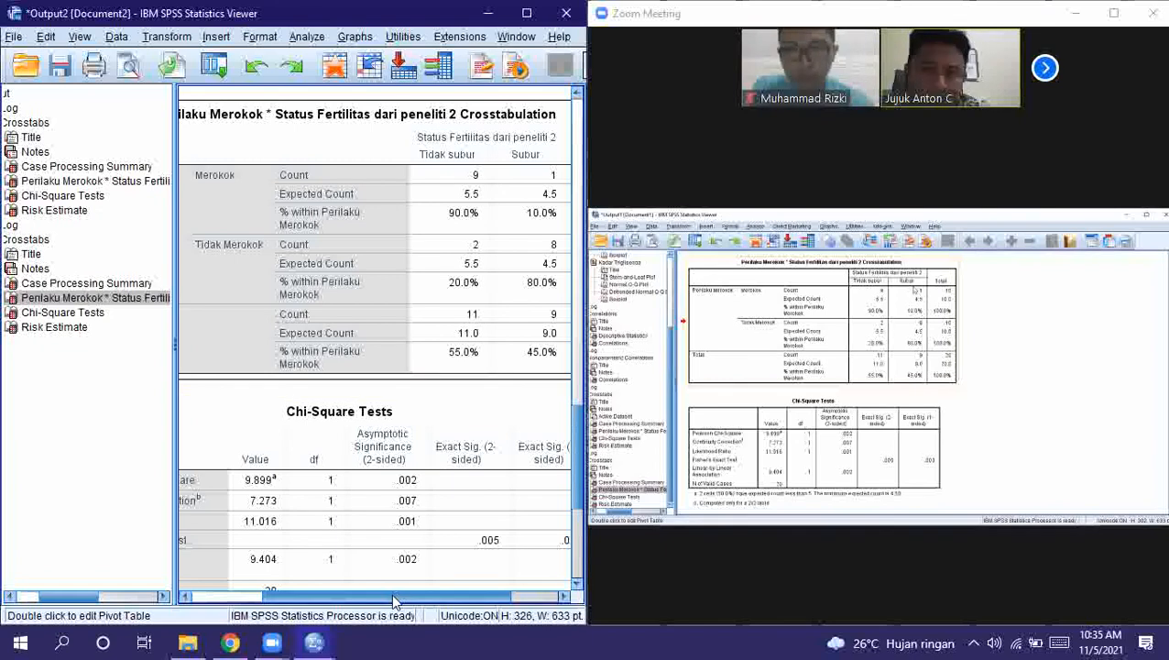
{"action": "left_click_drag", "start_coordinate": [391, 593], "coordinate": [433, 591]}
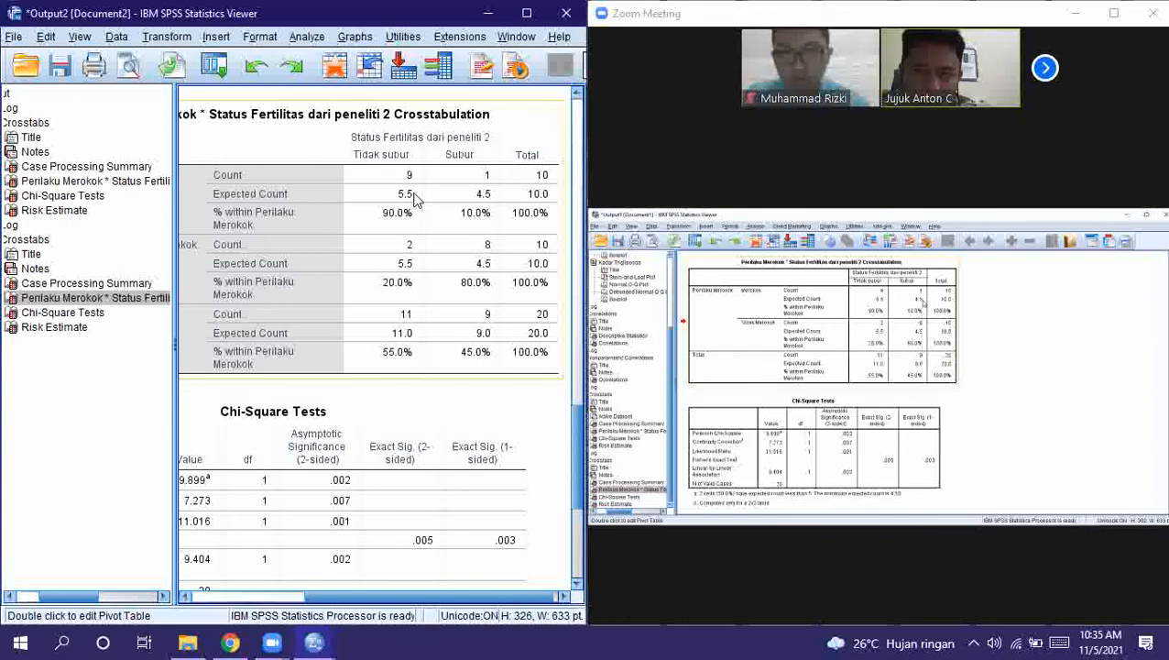
{"action": "left_click", "coordinate": [555, 360]}
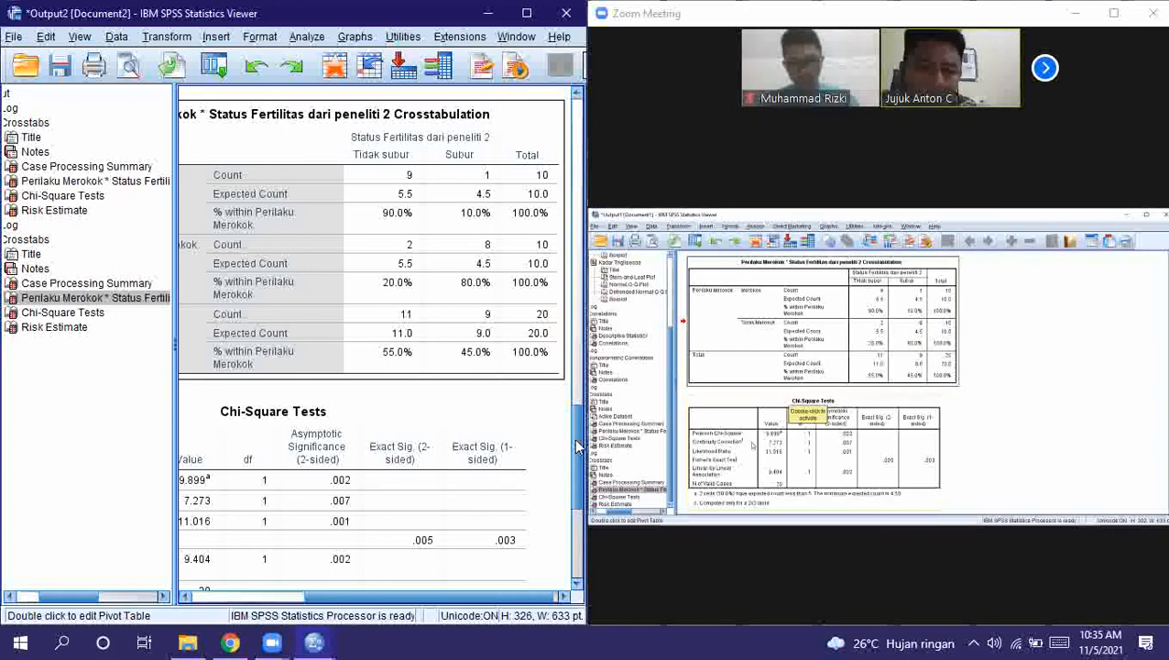
Examine the second Chi-Square Tests table, including its significance values and the footnote on expected counts
{"action": "left_click_drag", "start_coordinate": [577, 447], "coordinate": [584, 496]}
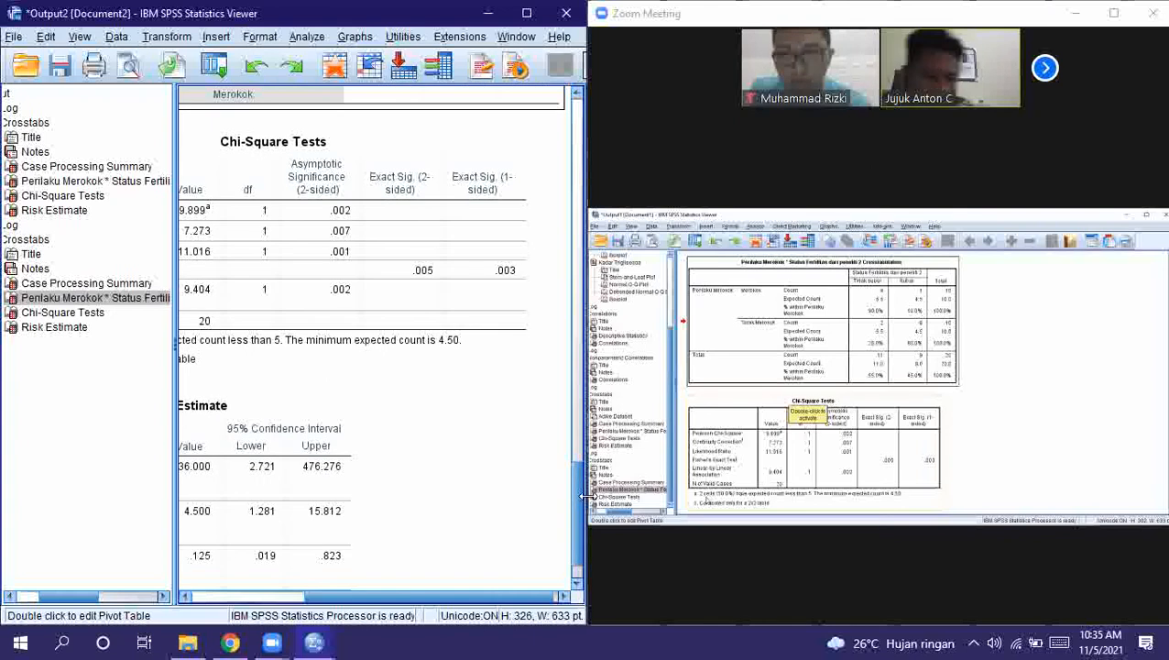
{"action": "left_click", "coordinate": [405, 216]}
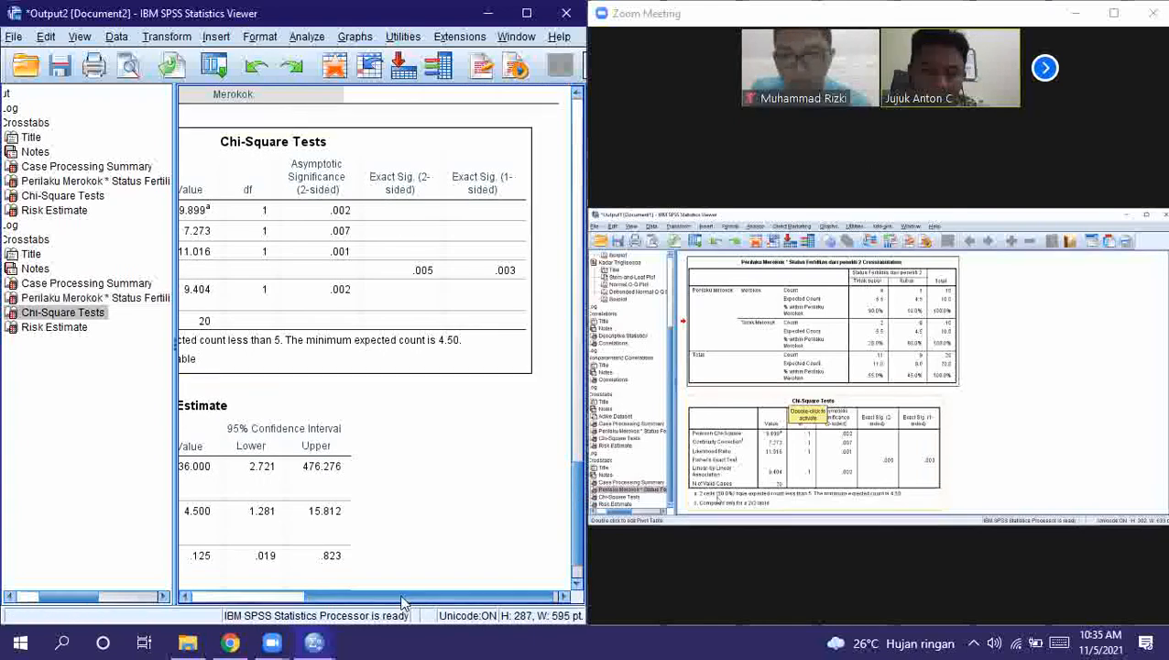
{"action": "left_click_drag", "start_coordinate": [404, 602], "coordinate": [418, 550]}
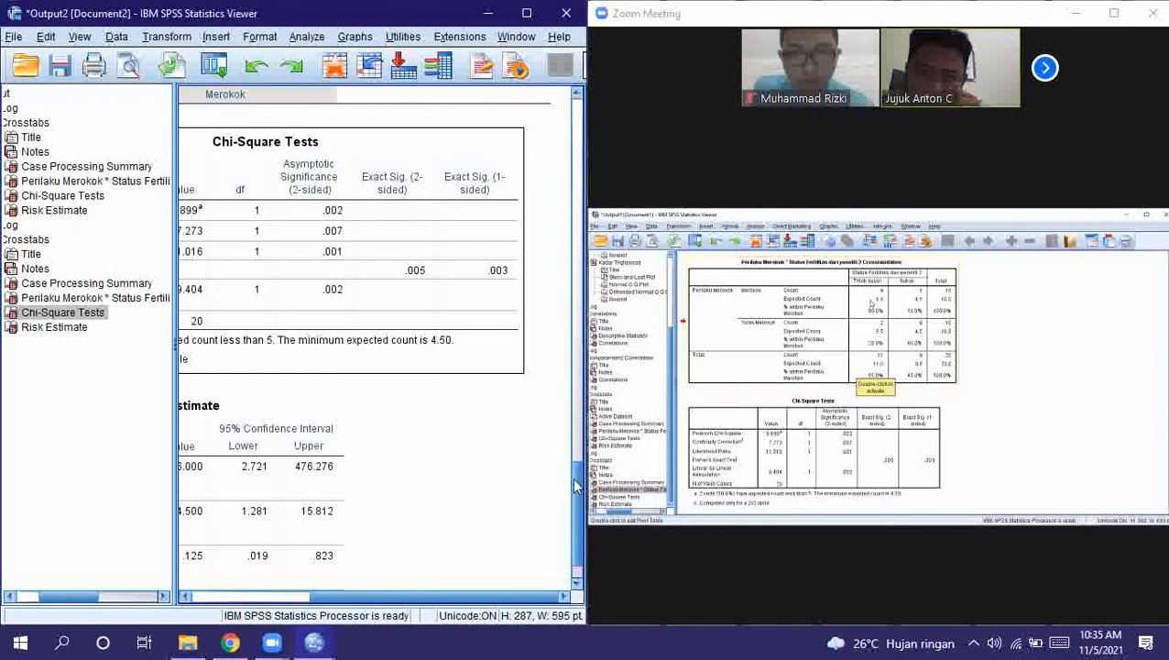
Review the peneliti 2 crosstabulation above the Chi-Square Tests again, and maximize the Zoom meeting to follow the shared output
{"action": "left_click_drag", "start_coordinate": [577, 489], "coordinate": [577, 427]}
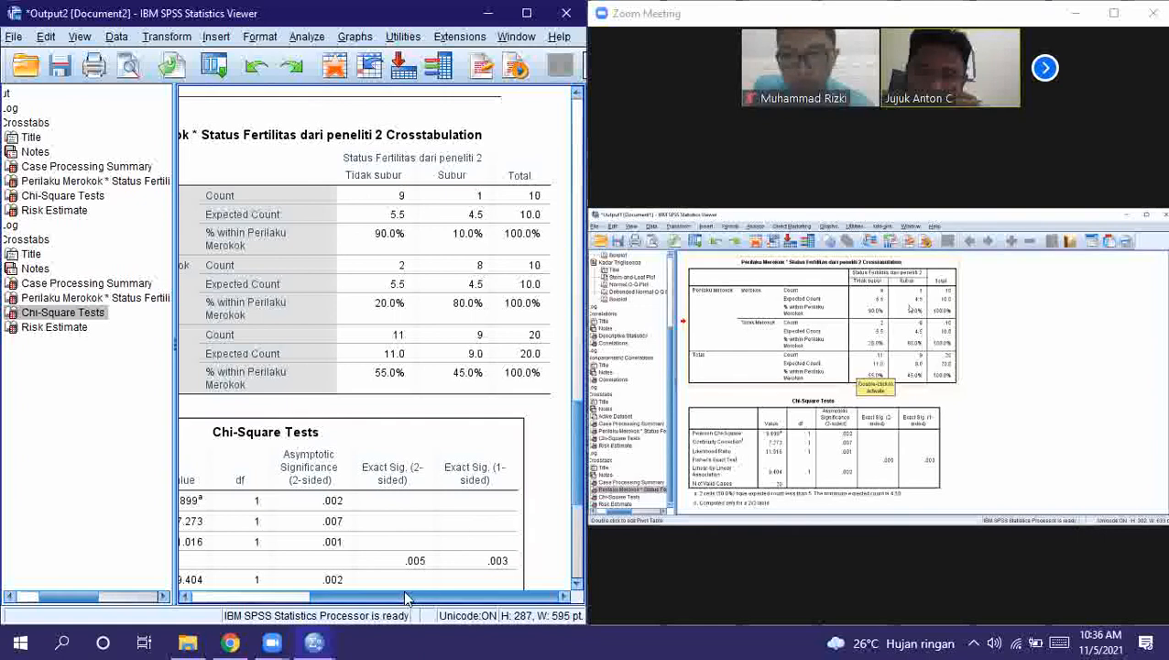
{"action": "left_click_drag", "start_coordinate": [405, 597], "coordinate": [373, 594]}
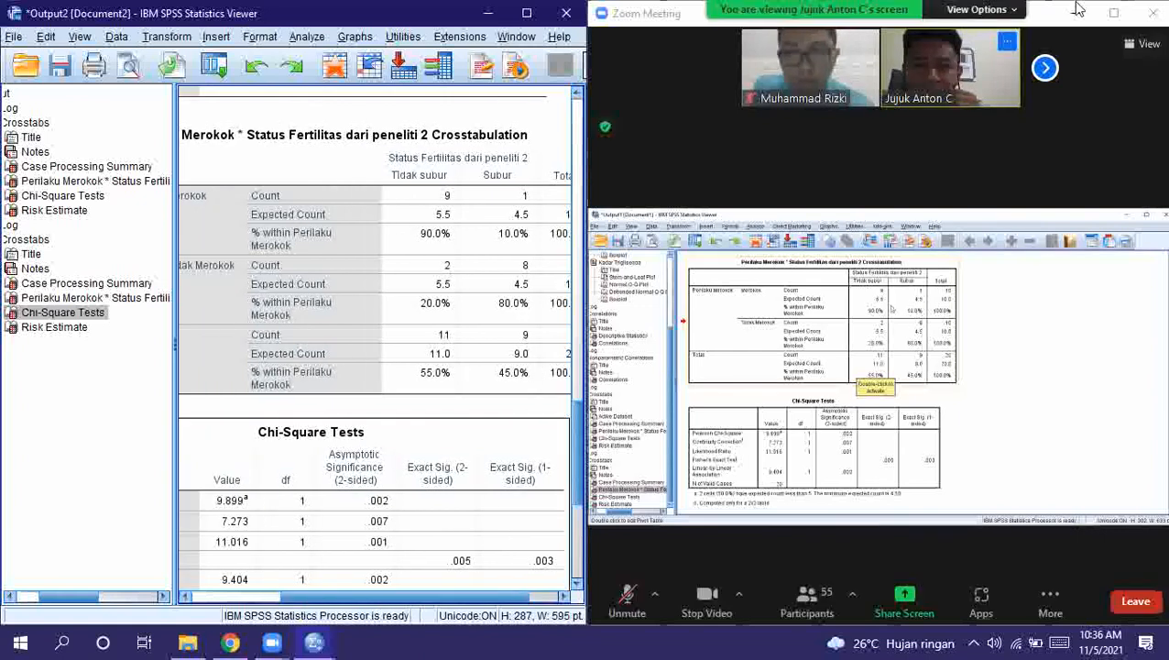
{"action": "left_click", "coordinate": [1113, 13]}
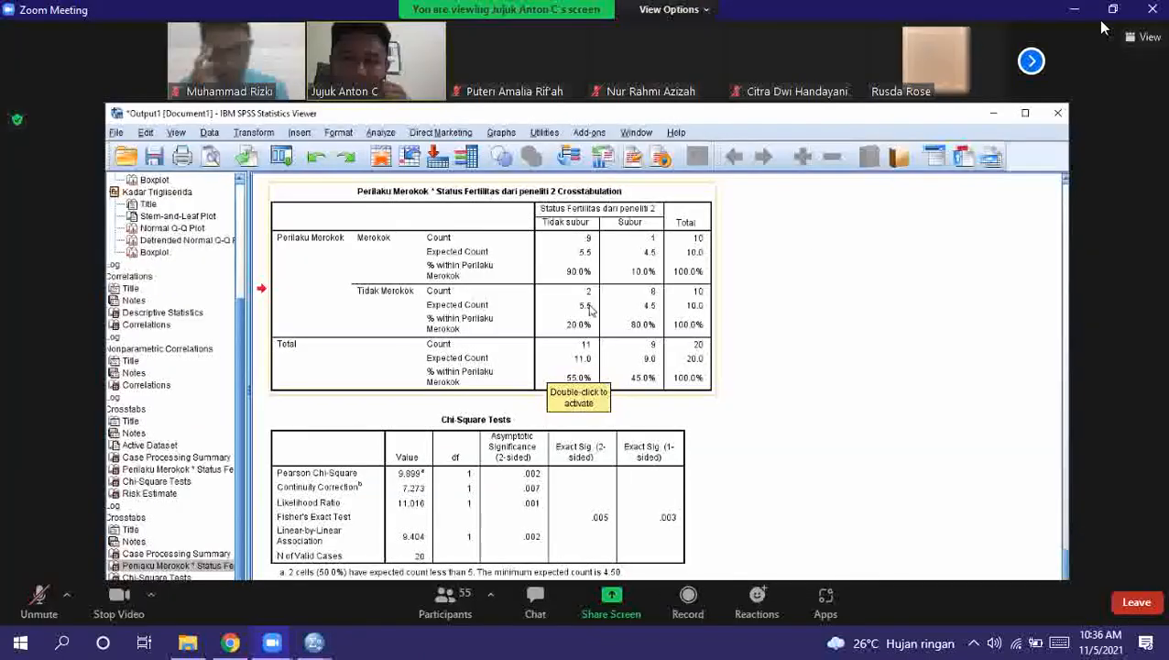